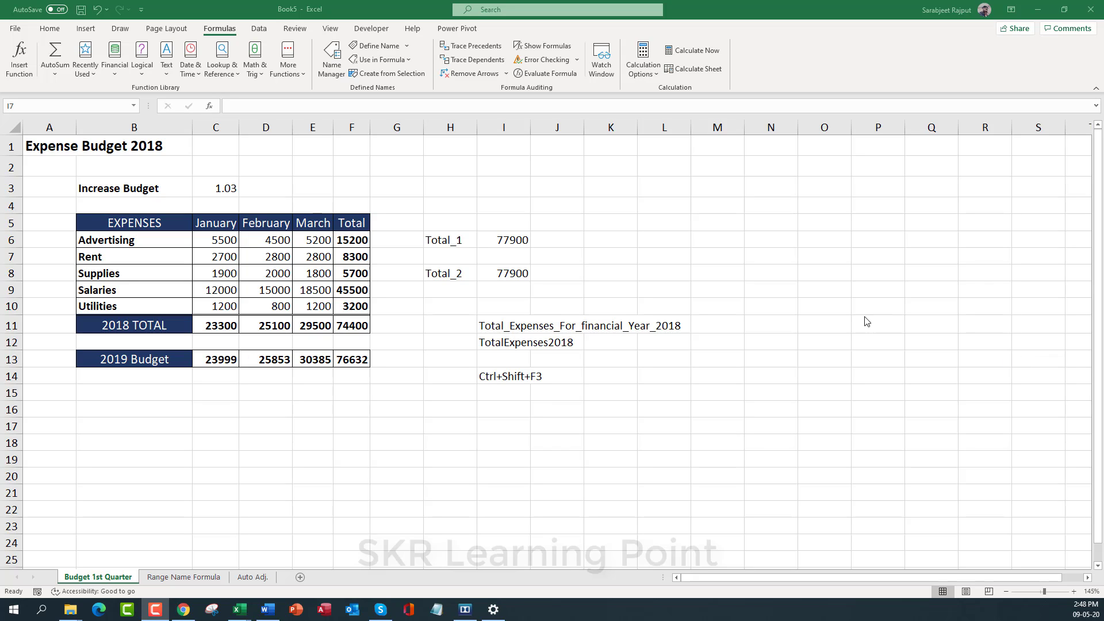
Return to the workbook and review the Total_1 (F6:F10) and Total_2 (TotalExpenses) formulas
key(alt+Tab)
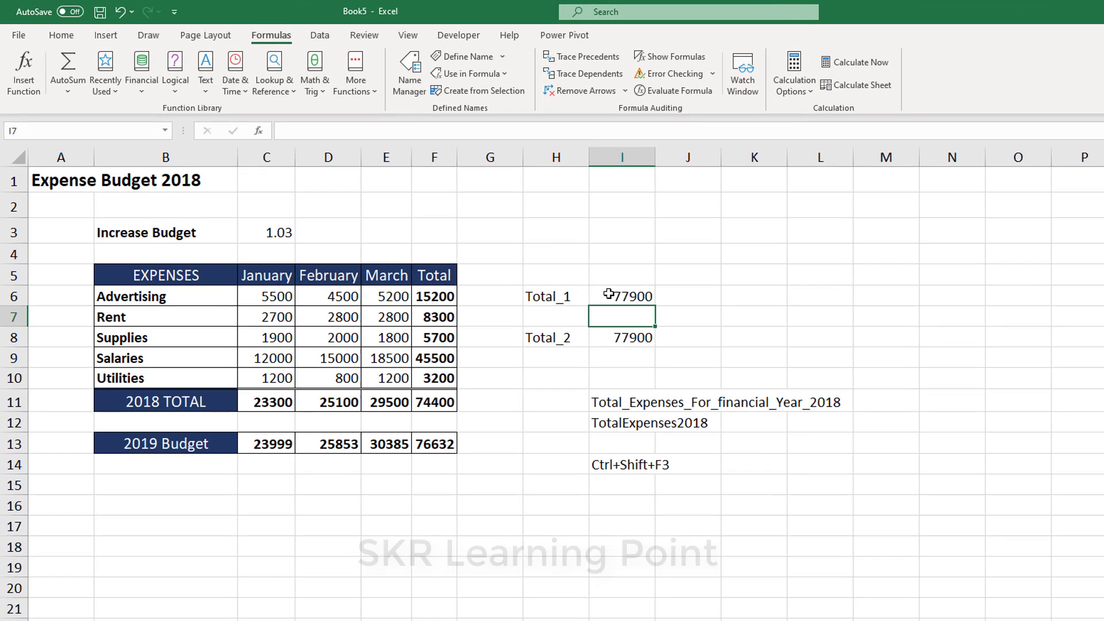
click(632, 296)
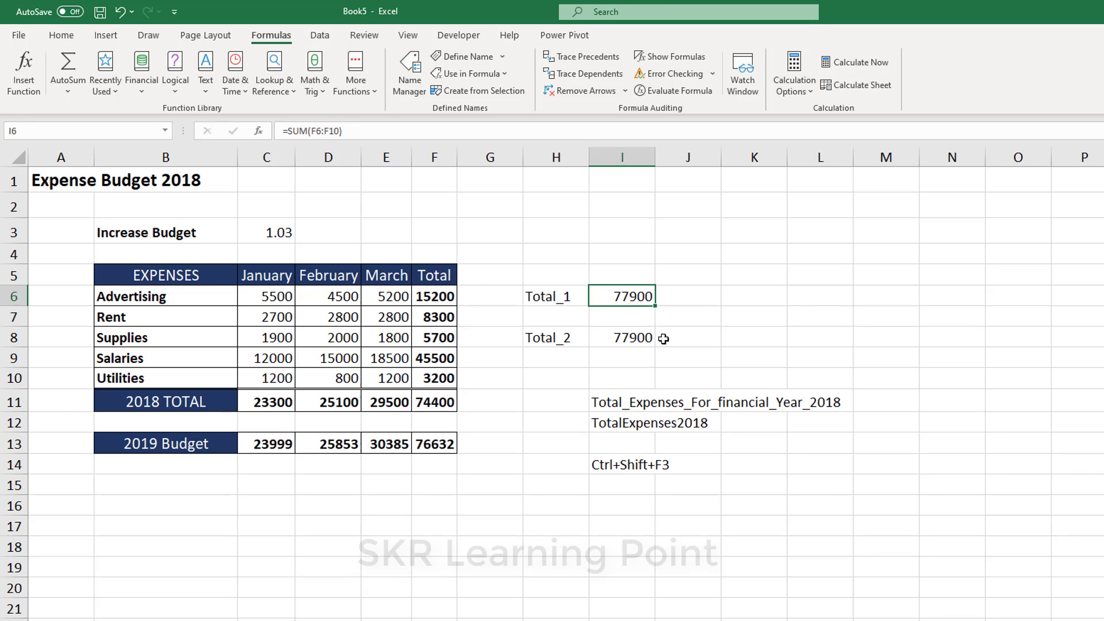
key(F2)
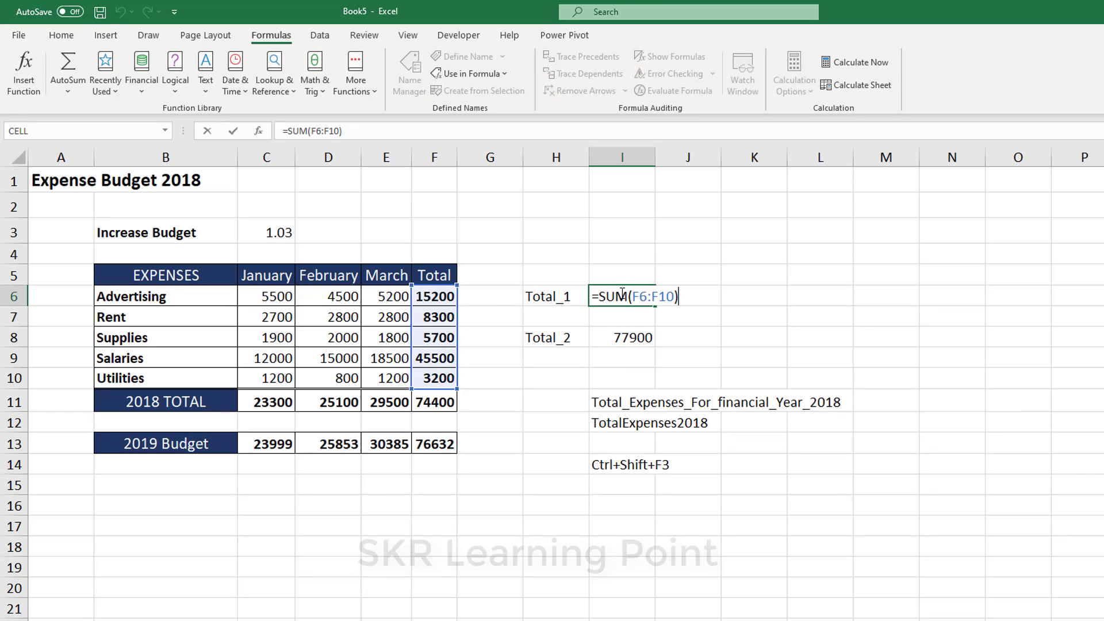
drag(632, 297, 662, 296)
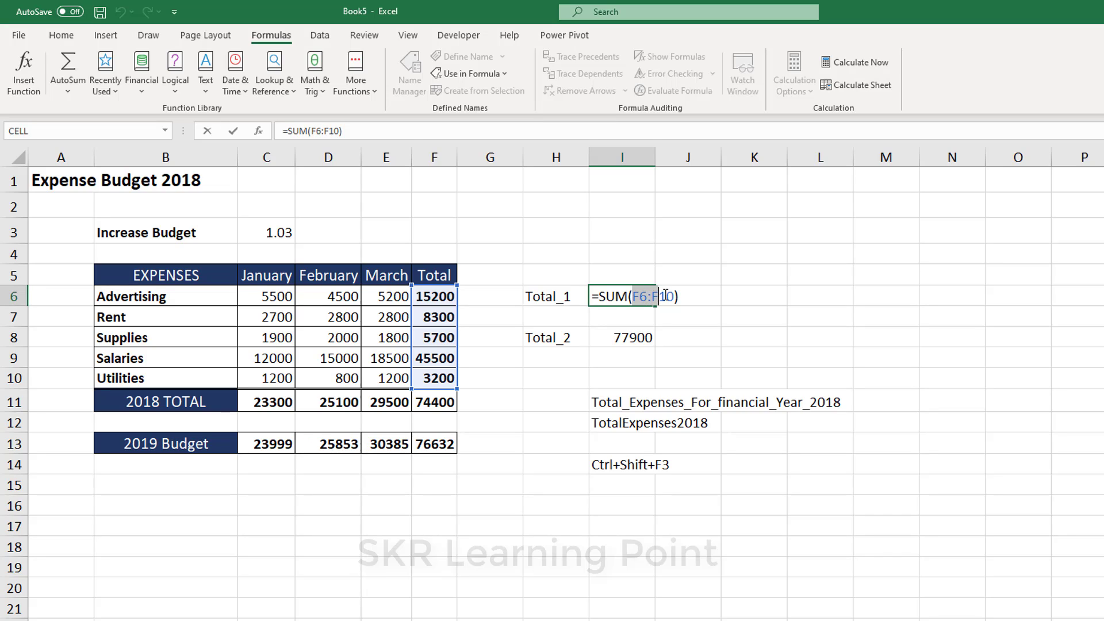
drag(662, 297, 674, 293)
key(Return)
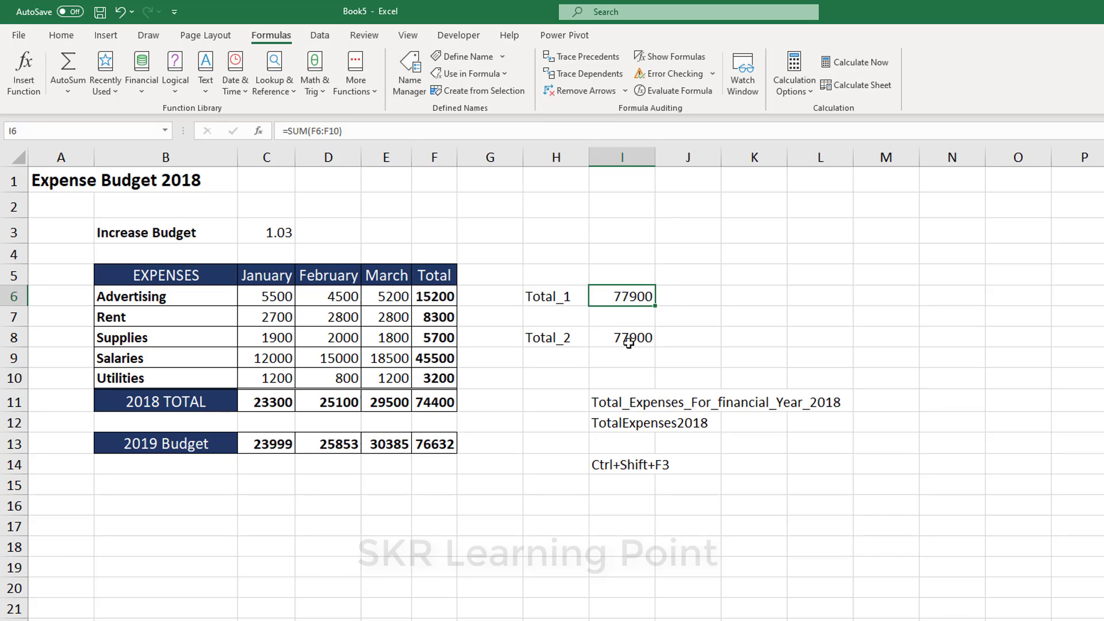
click(629, 344)
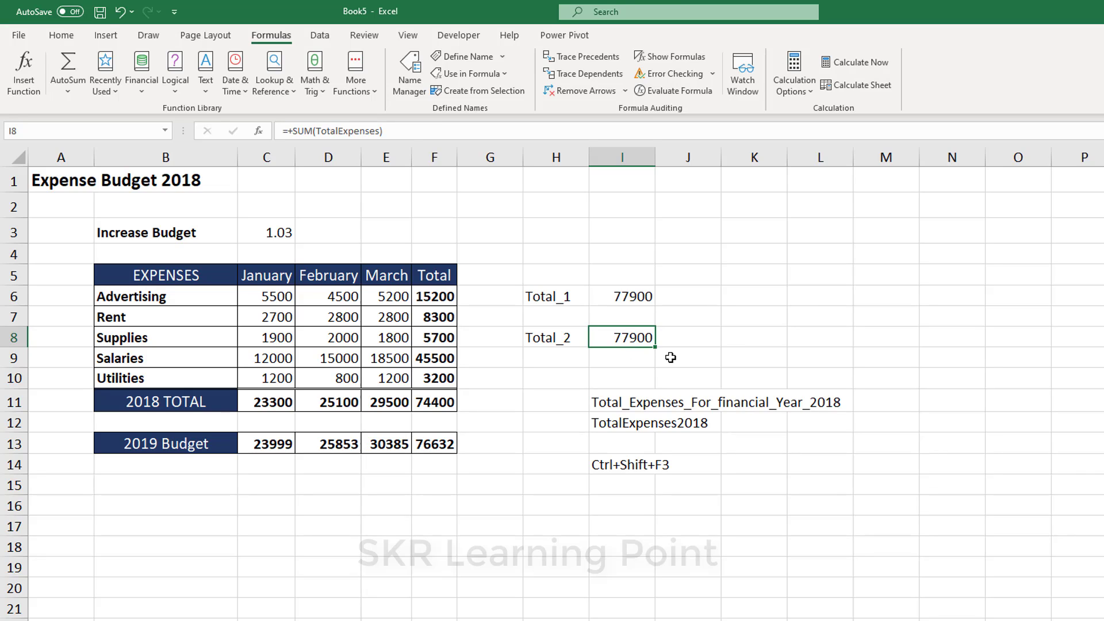
key(F2)
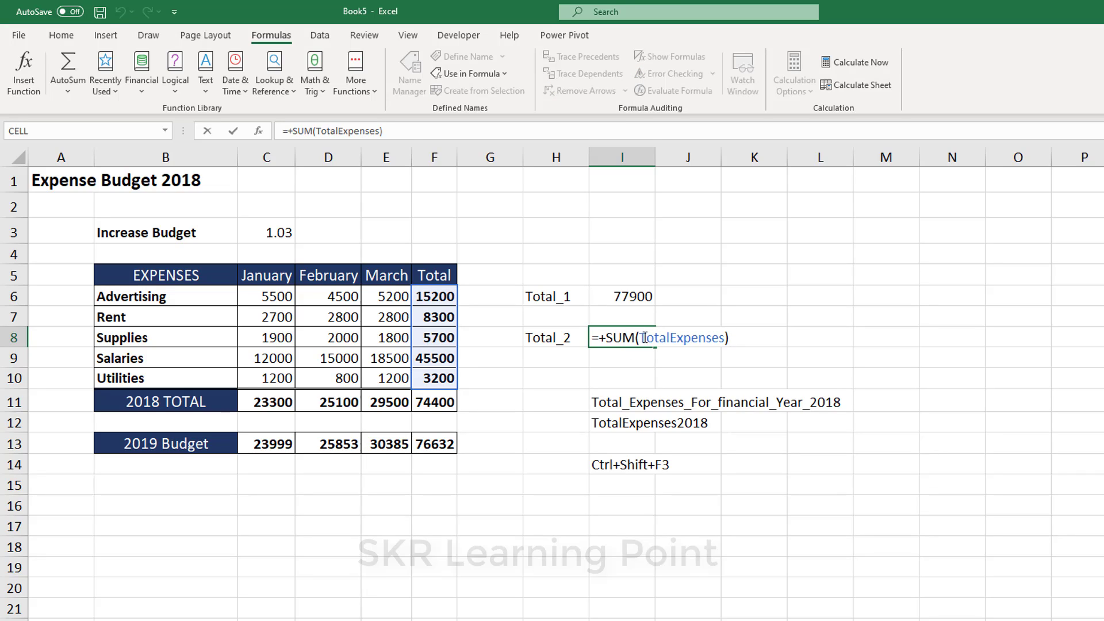
drag(639, 337, 724, 338)
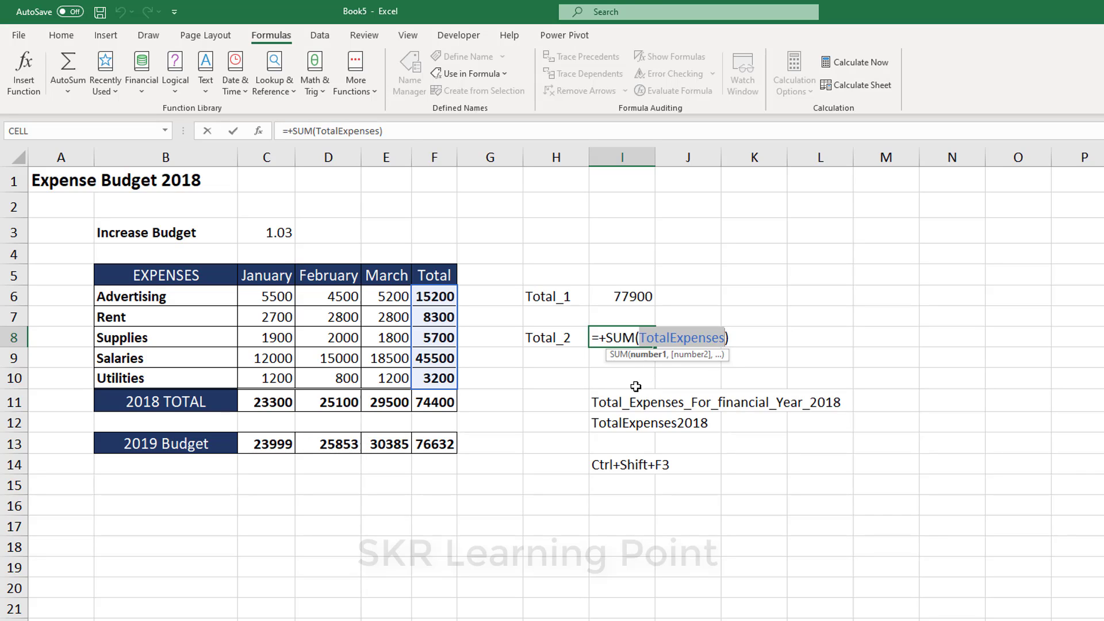
key(ctrl+Return)
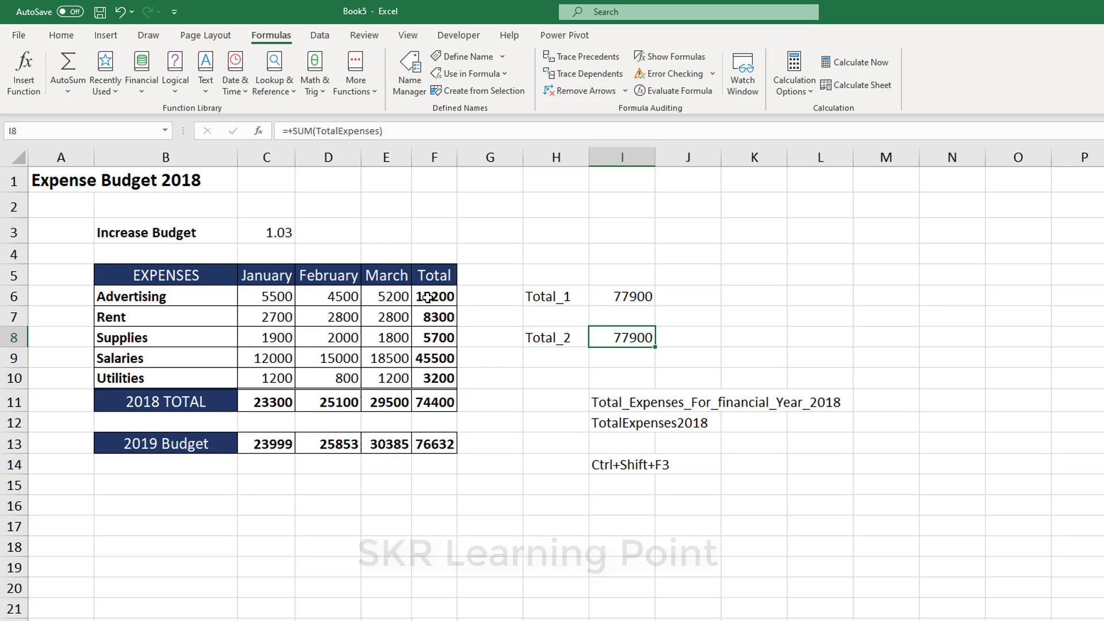
Select the Total column and expense rows, then recheck both total formulas unchanged
drag(429, 298, 418, 378)
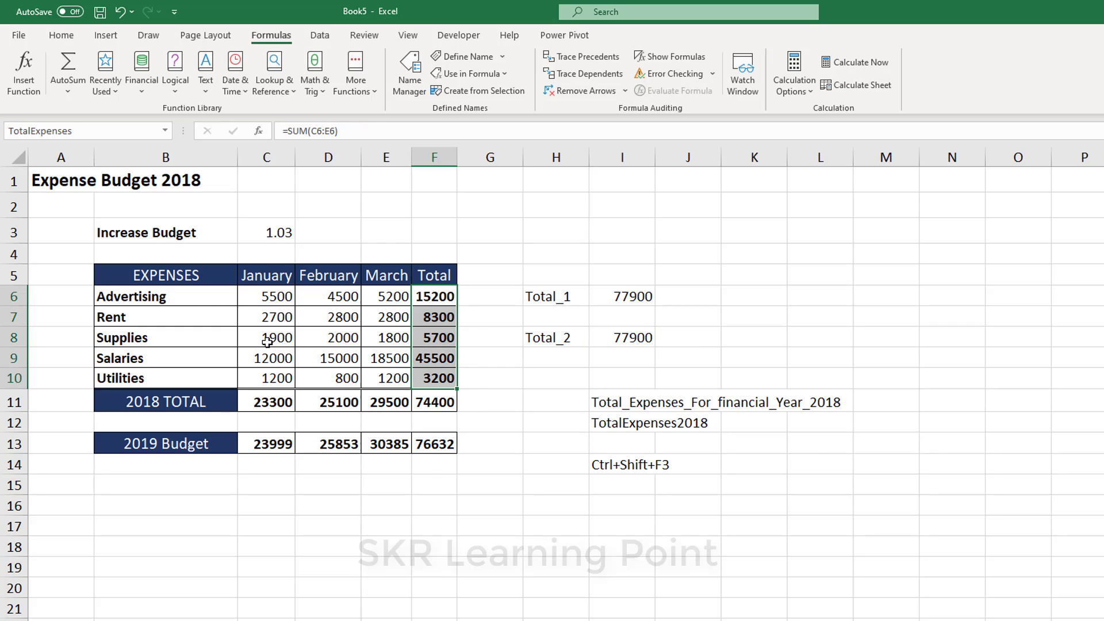
mouse_move(197, 298)
mouse_down()
mouse_move(215, 367)
mouse_move(497, 385)
mouse_up()
click(494, 385)
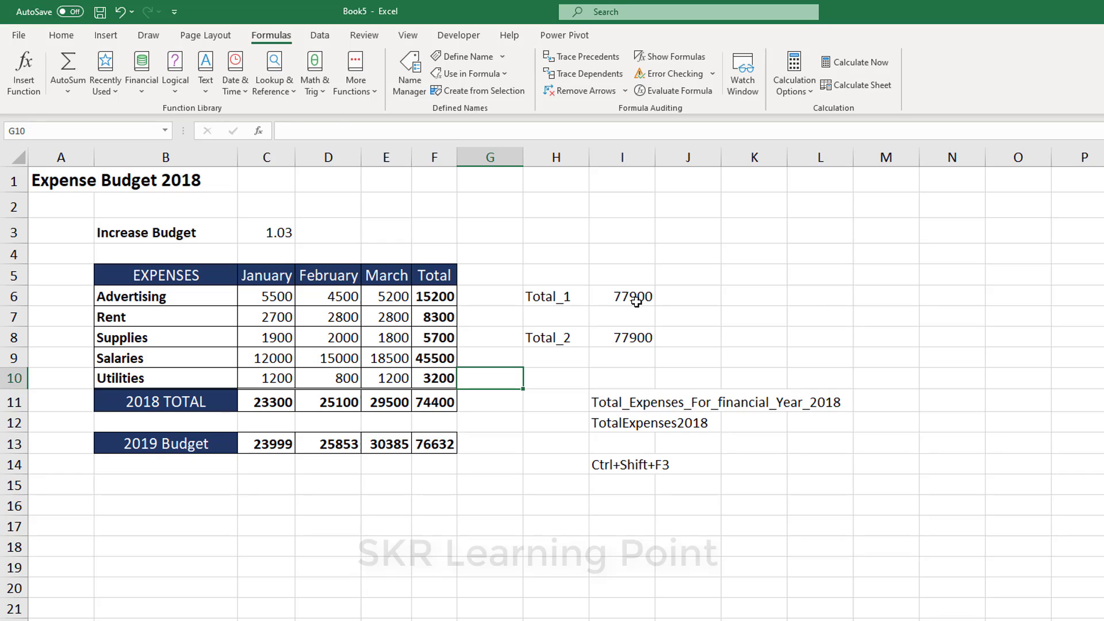
click(639, 305)
key(F2)
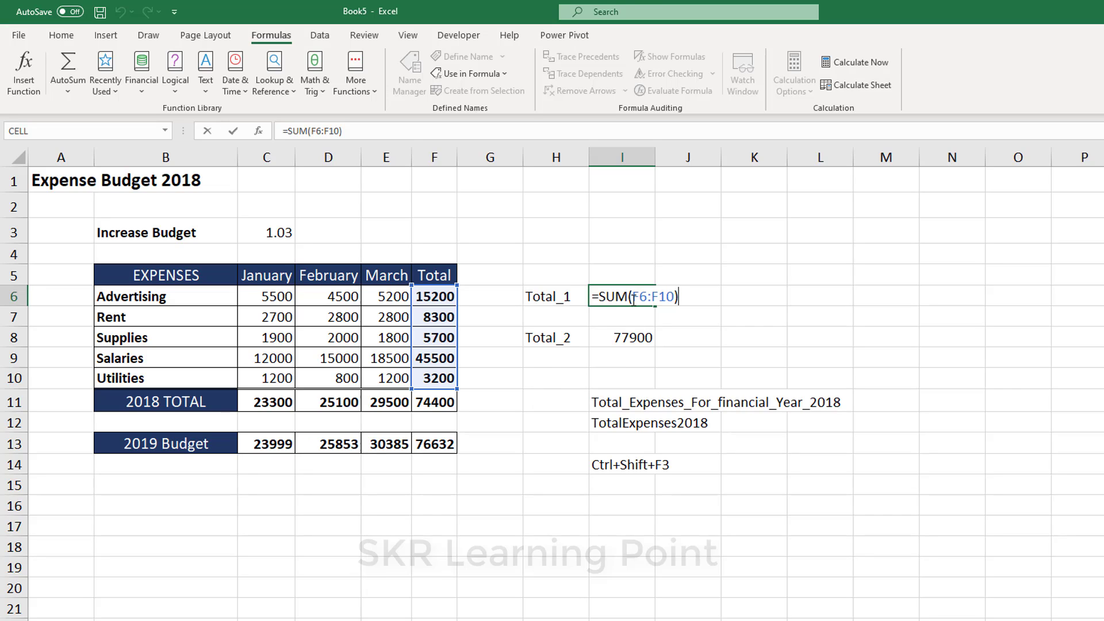
key(Escape)
click(620, 334)
key(F2)
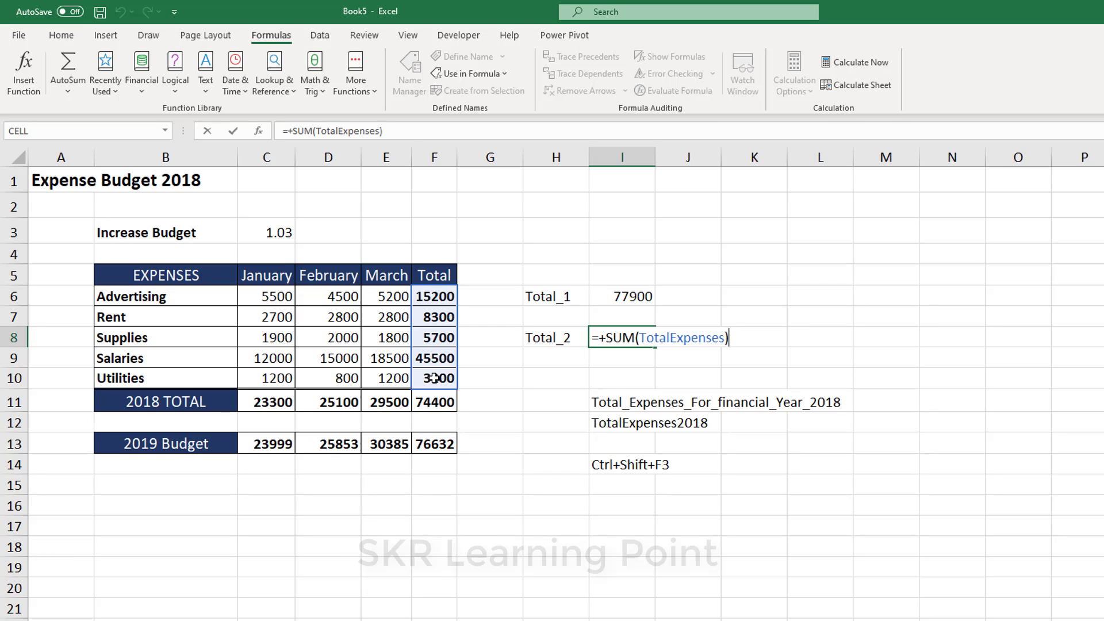
key(ctrl+Return)
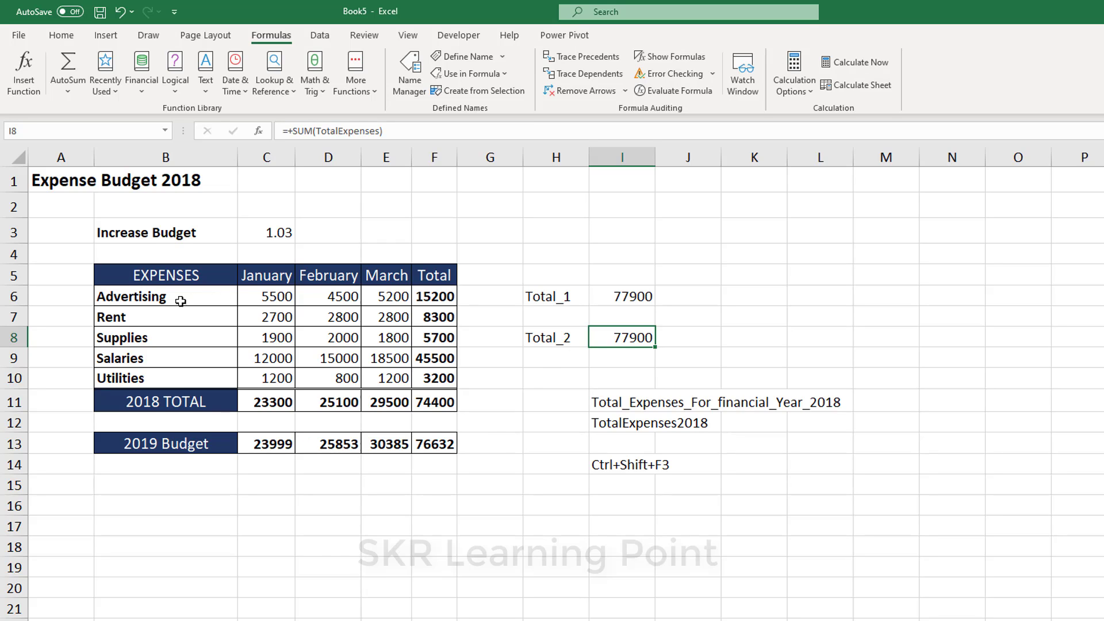
Select Rent's January to March values, C7:E7
drag(178, 298, 425, 378)
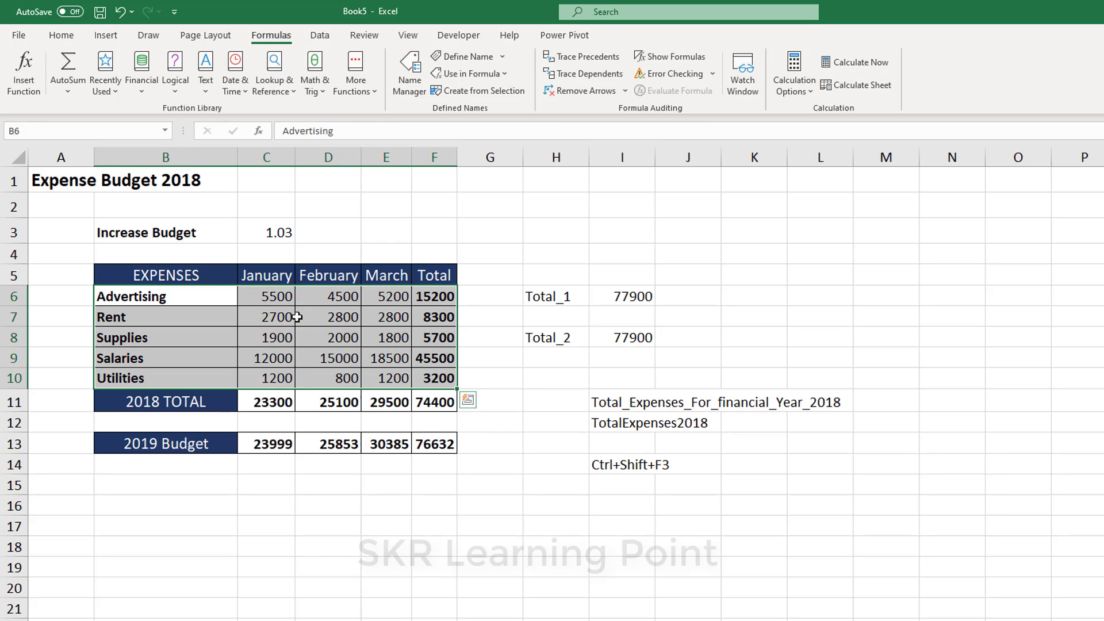
click(271, 313)
click(263, 294)
shift+click(374, 297)
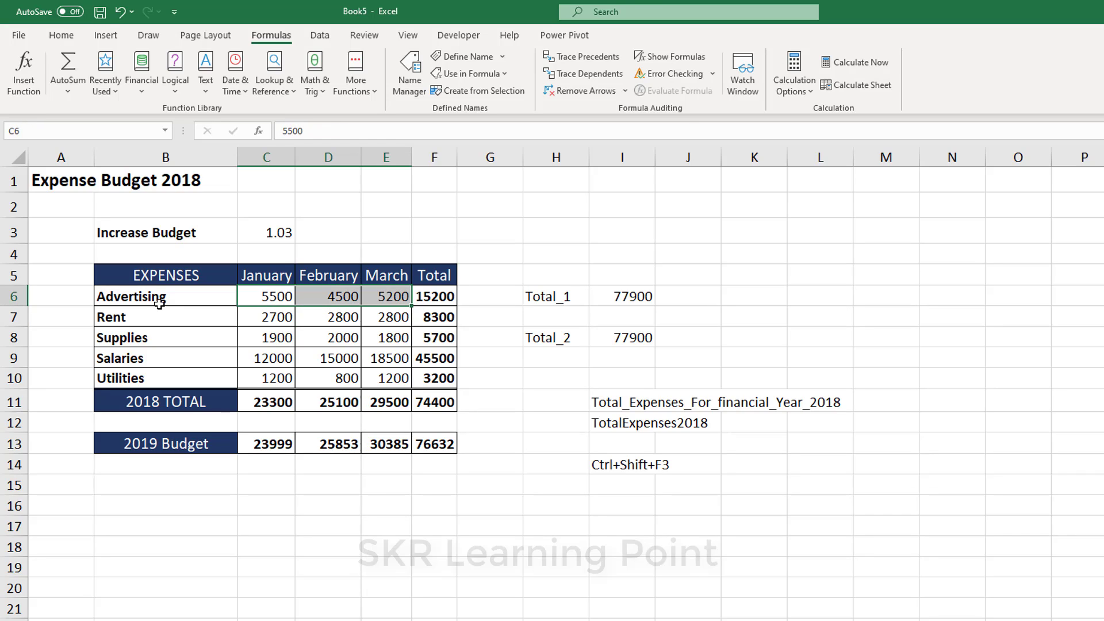
click(286, 321)
shift+click(389, 312)
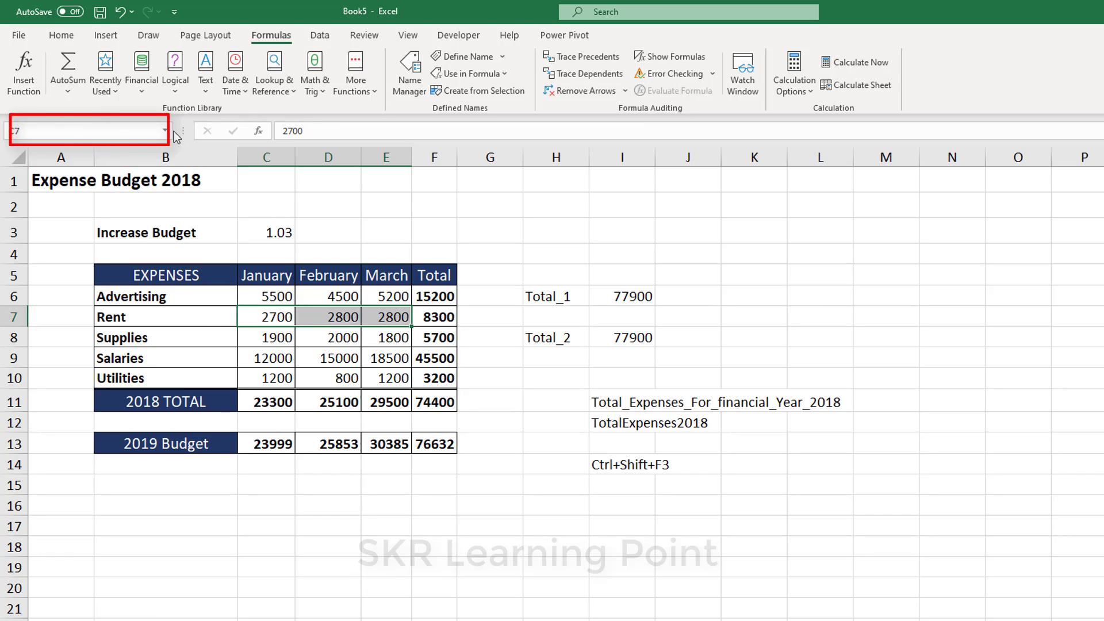
Name the range C7:E7 Rent in the Name Box
click(90, 135)
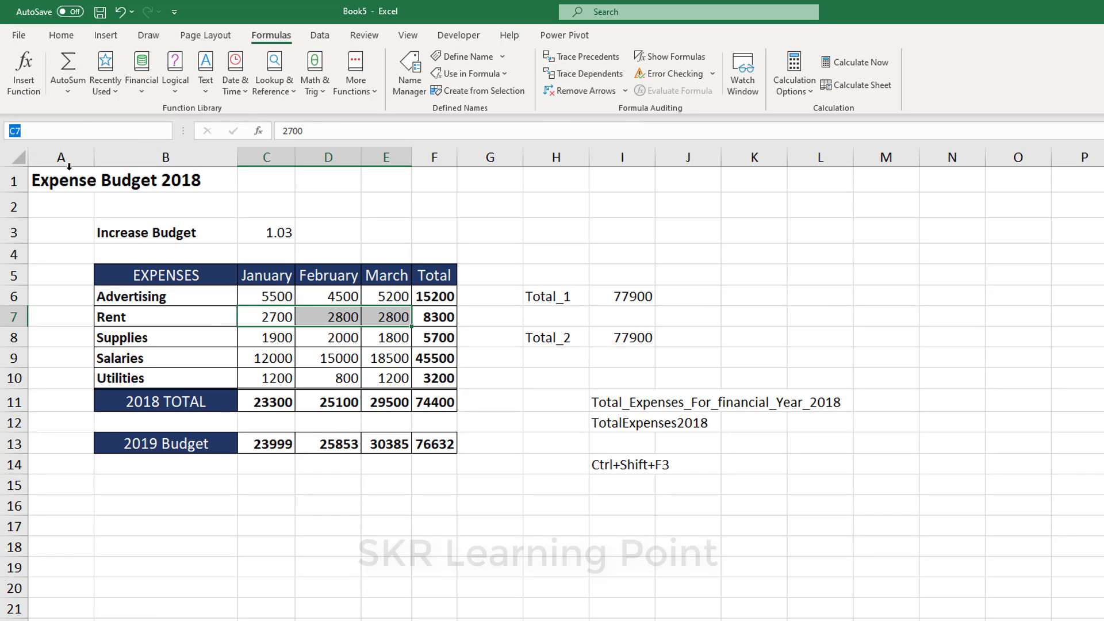
click(181, 231)
click(432, 207)
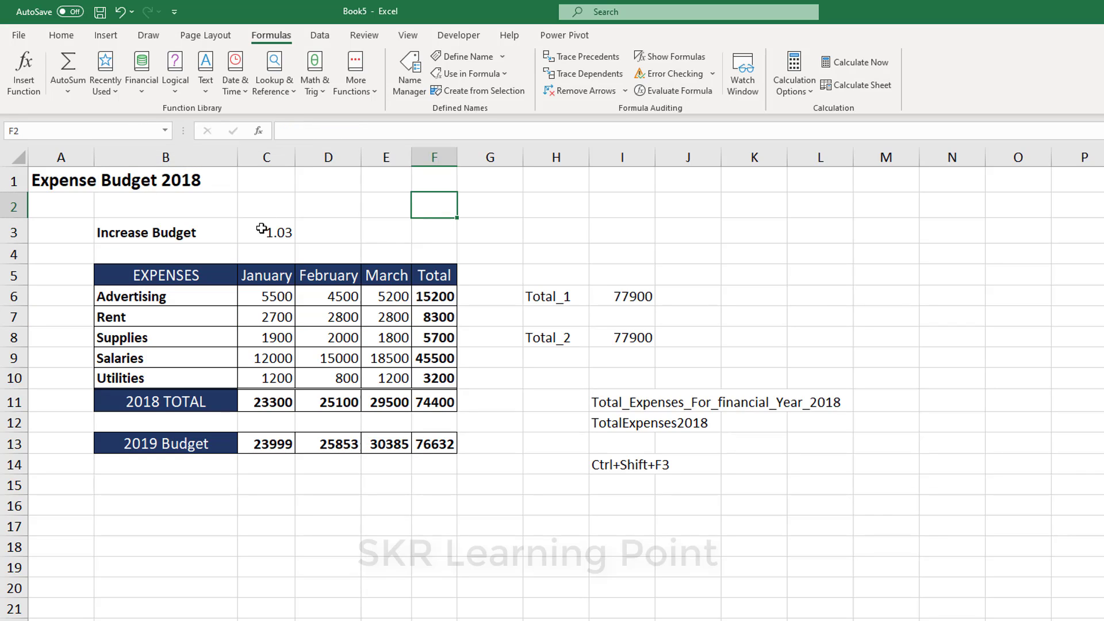
click(260, 316)
drag(312, 316, 393, 316)
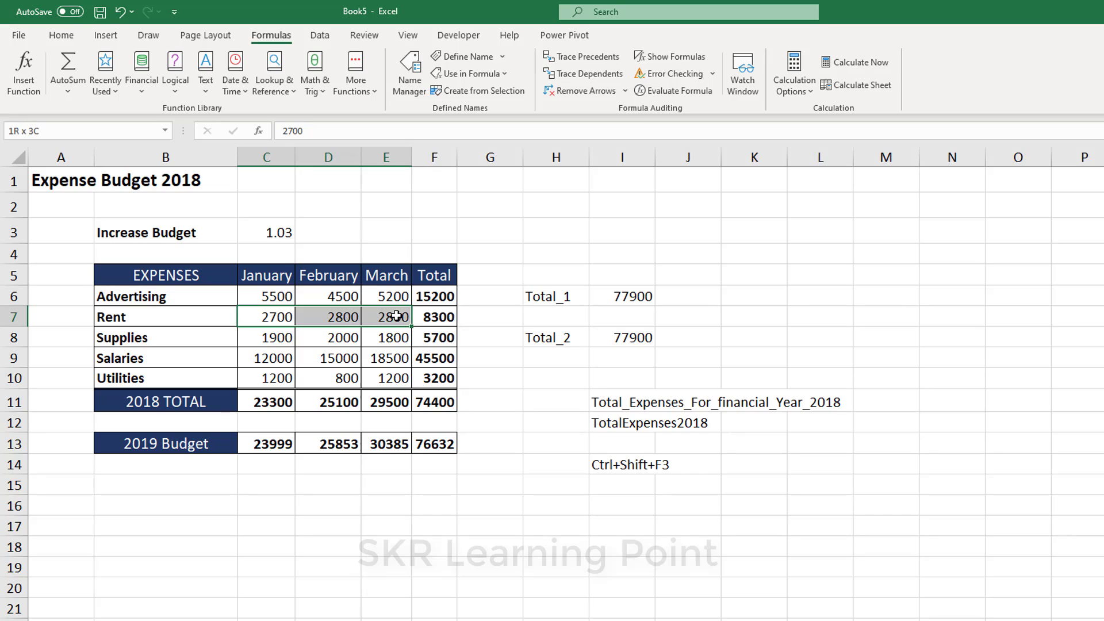
click(60, 130)
text(Re)
text(nt)
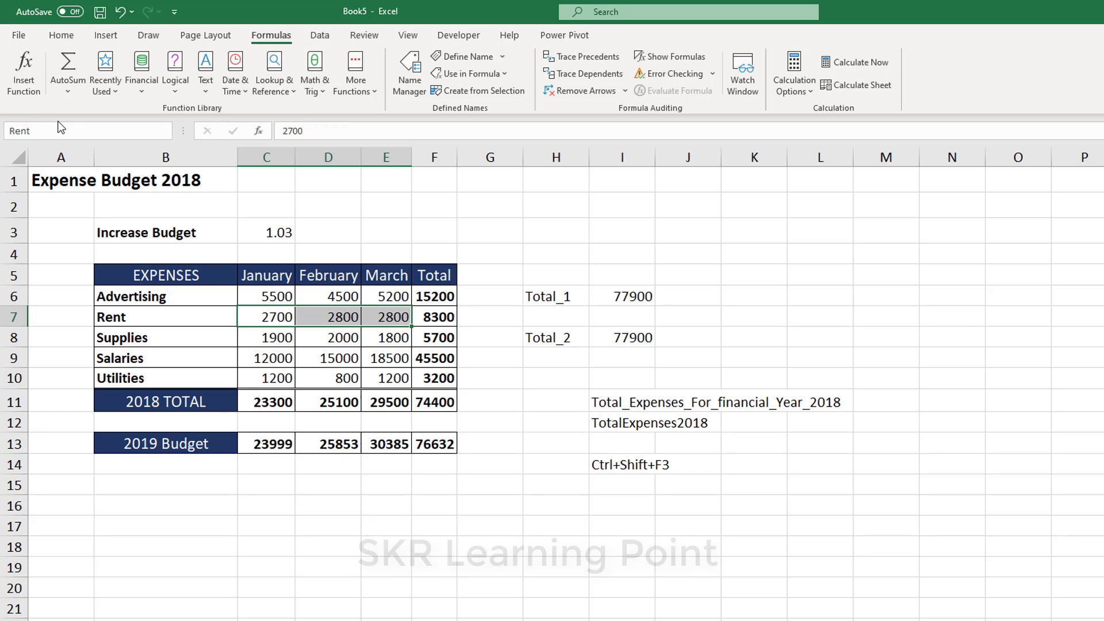
key(Return)
Reselect C7:E7 to confirm it now carries the name Rent
click(273, 367)
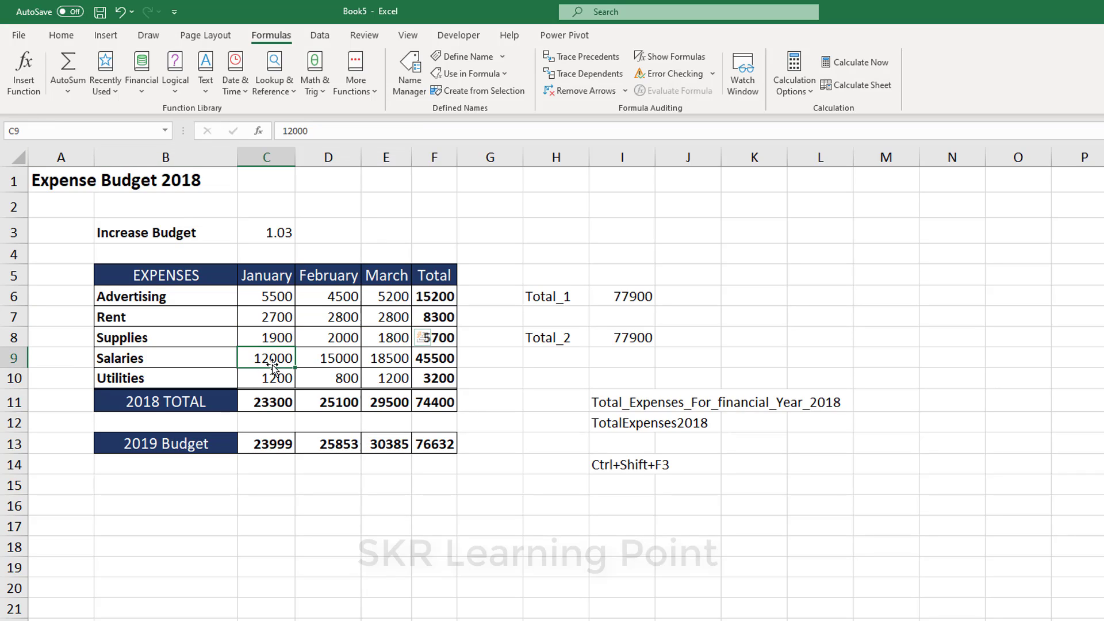
drag(259, 320, 387, 317)
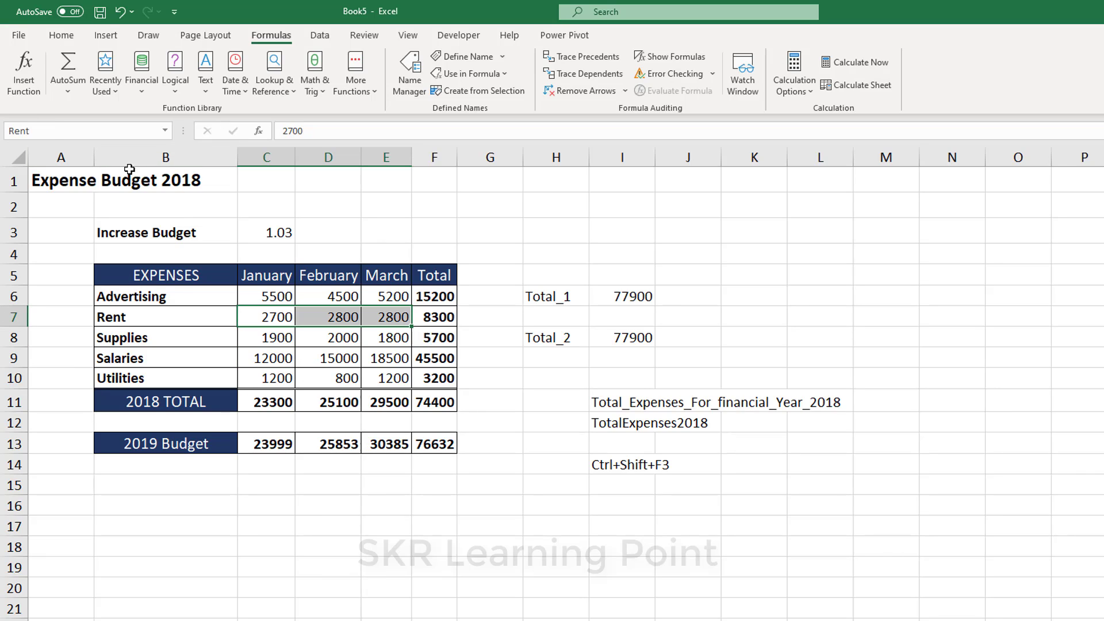
click(265, 358)
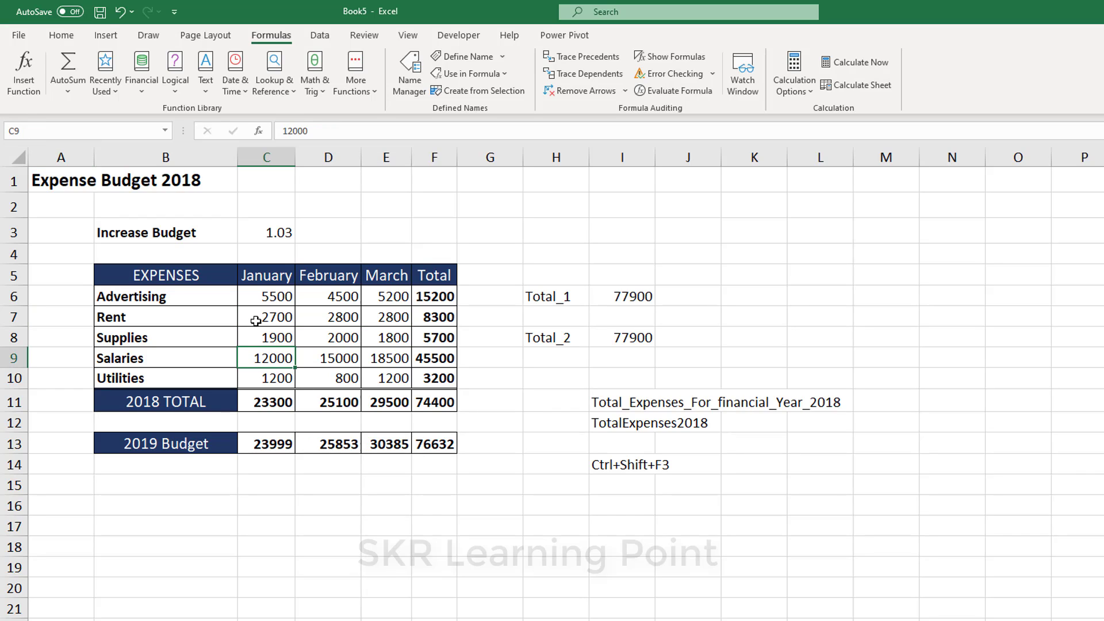
drag(256, 318, 386, 317)
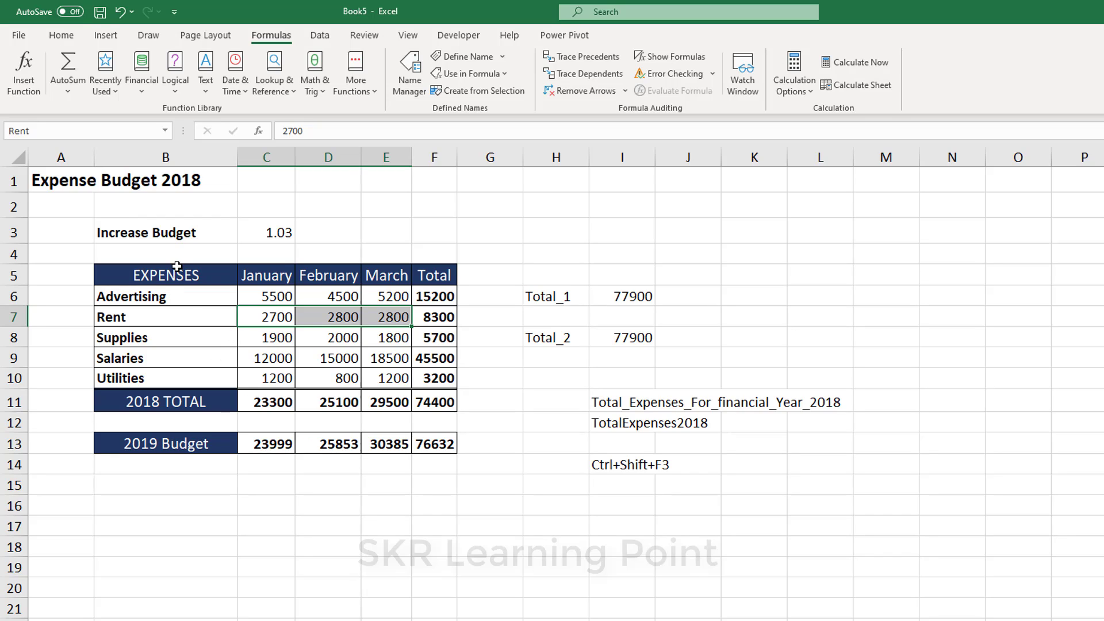
Jump to the TotalExpenses range, check Total_2's formula, then jump to January (C6:C10)
click(166, 131)
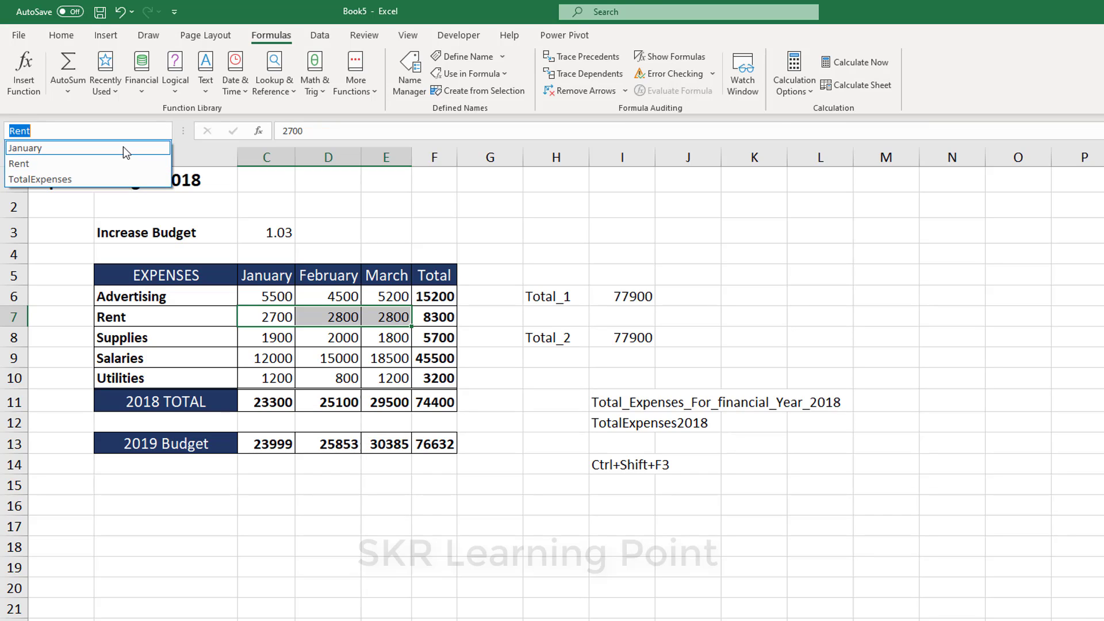
click(40, 179)
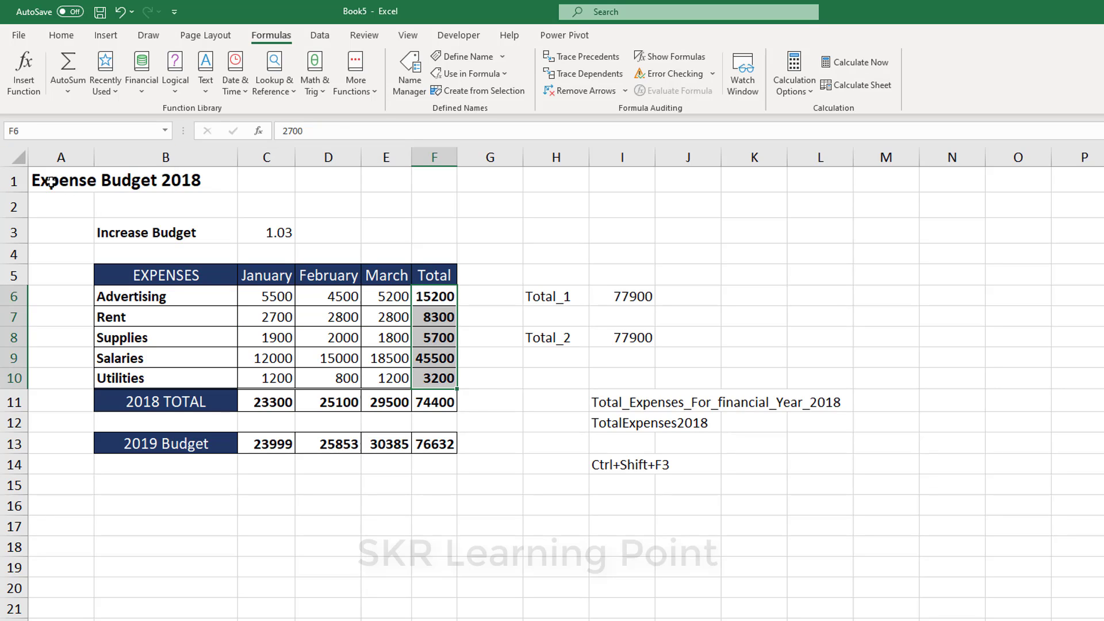
click(637, 342)
double_click(630, 344)
key(Escape)
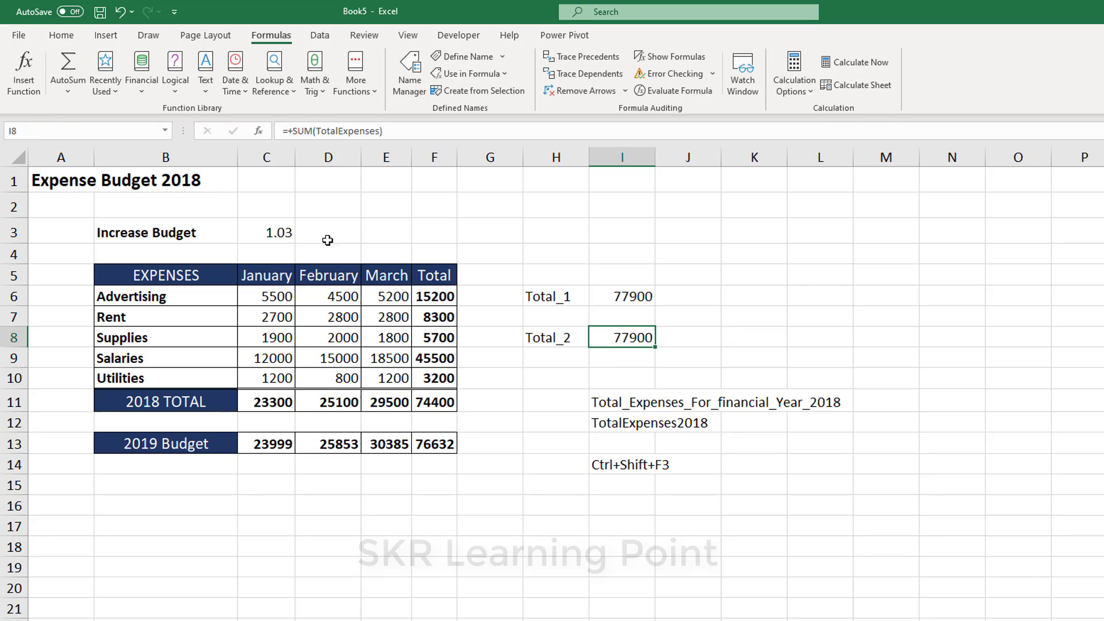
click(165, 131)
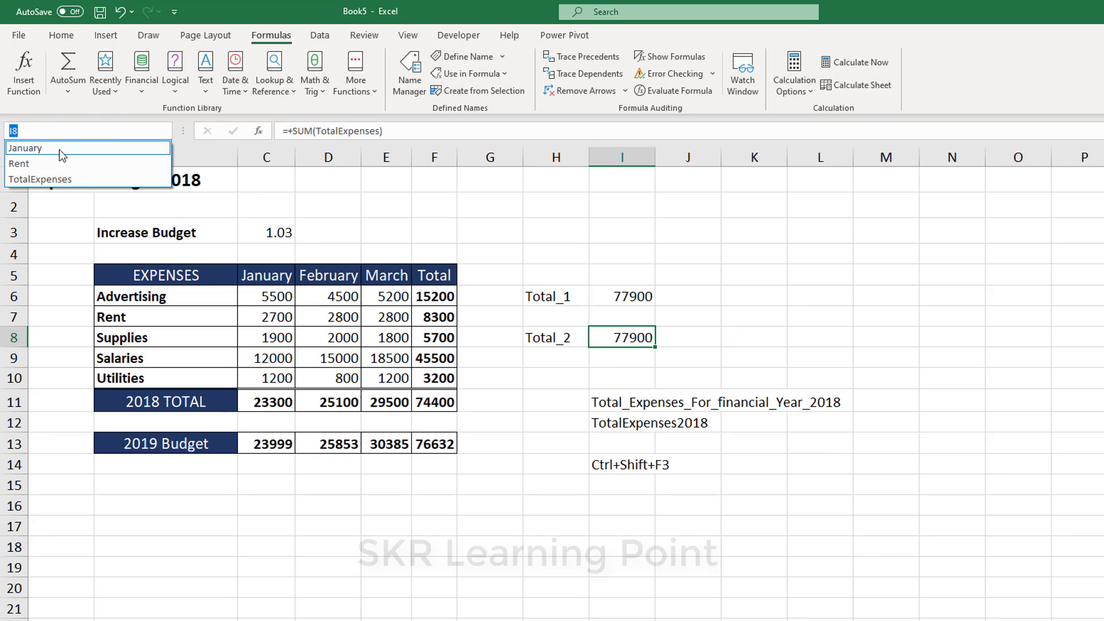
click(25, 148)
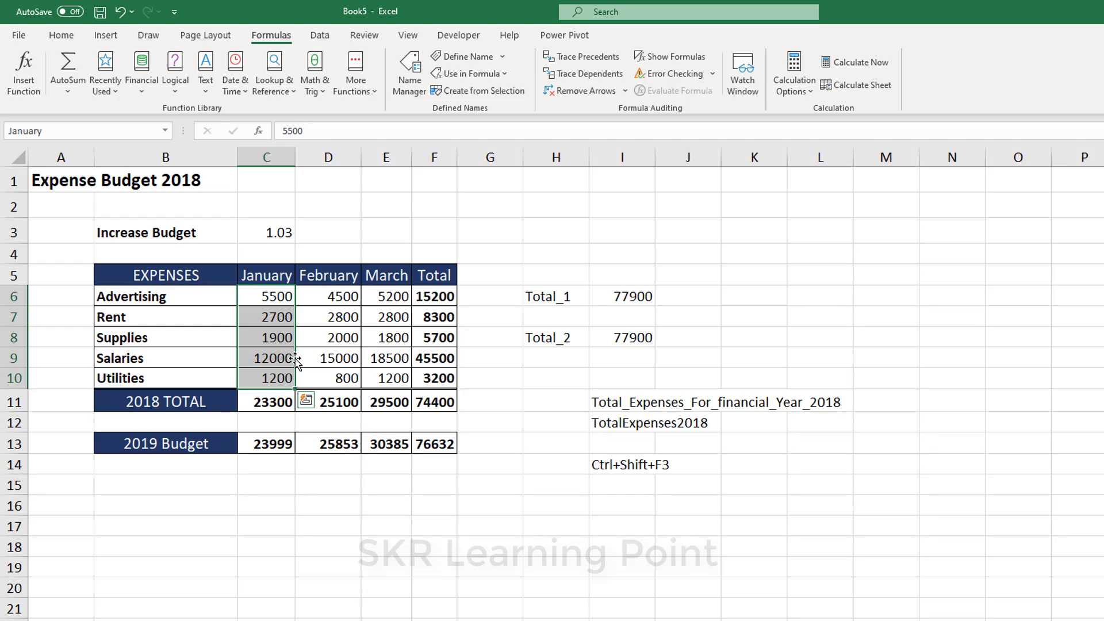
Move the January values to H17:H21, undo back into C6:C10, then select C6:E10
mouse_move(296, 360)
mouse_down()
mouse_move(606, 591)
mouse_move(566, 592)
mouse_up()
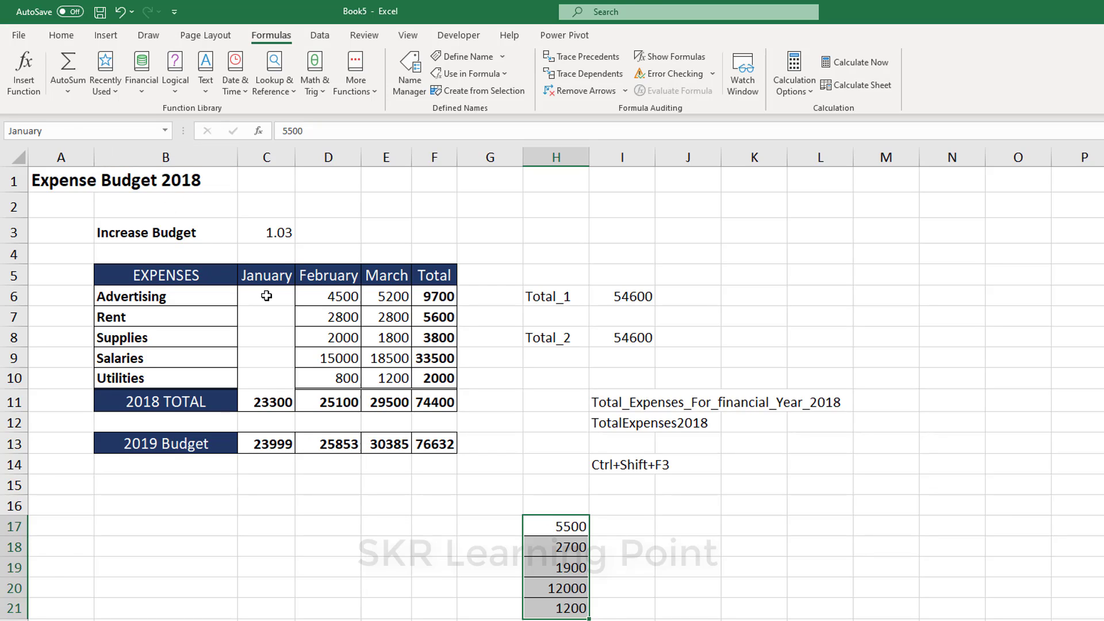
drag(266, 296, 262, 378)
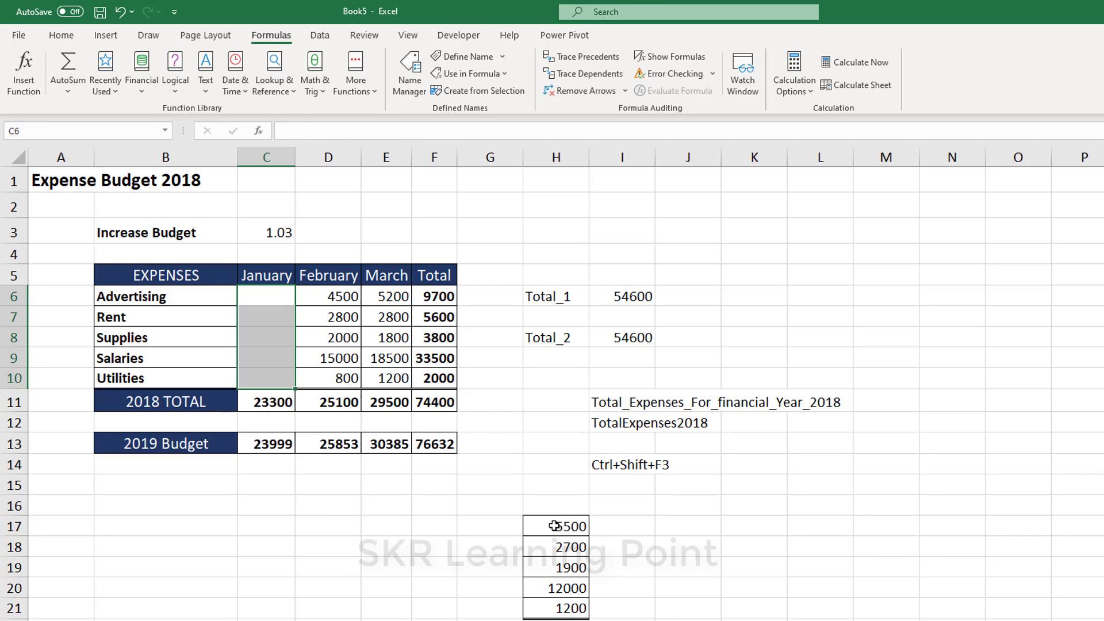
drag(553, 524, 553, 611)
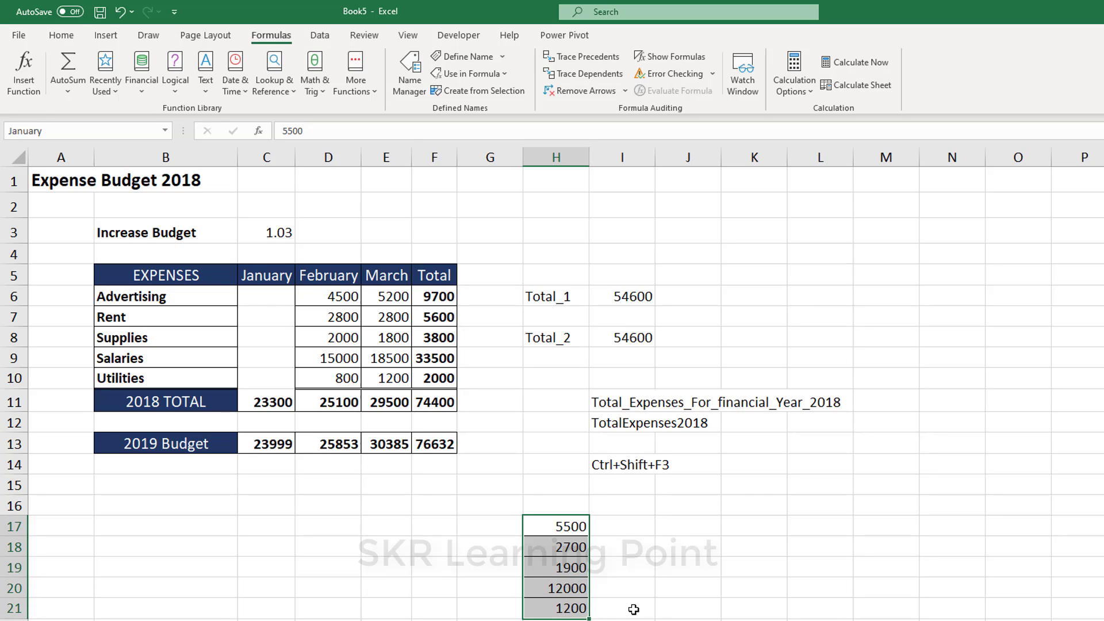
key(ctrl+z)
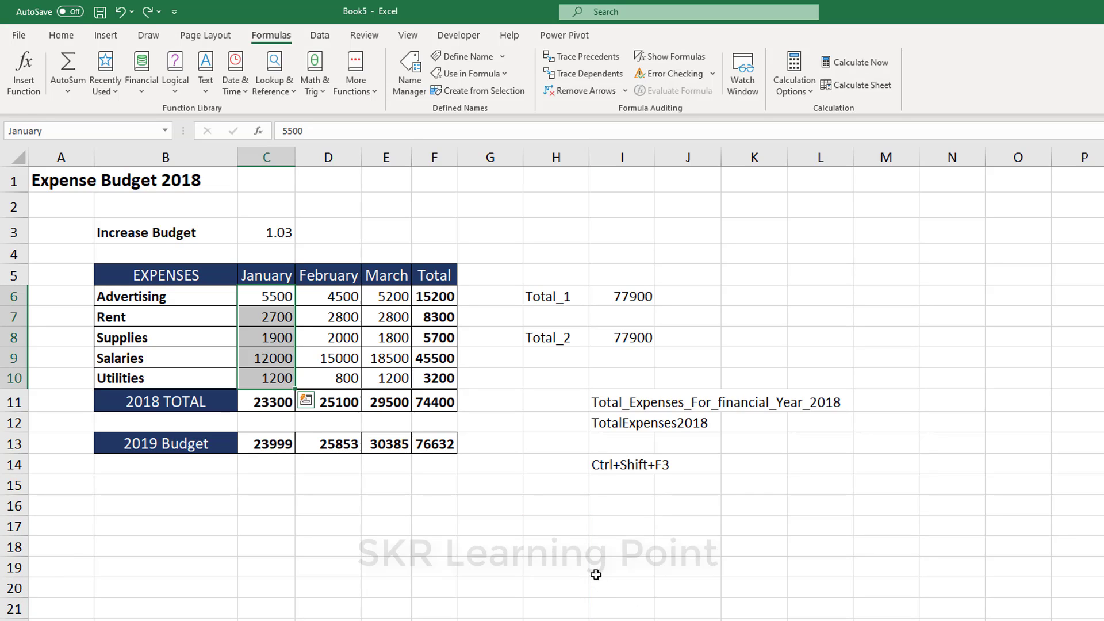
drag(247, 288, 393, 372)
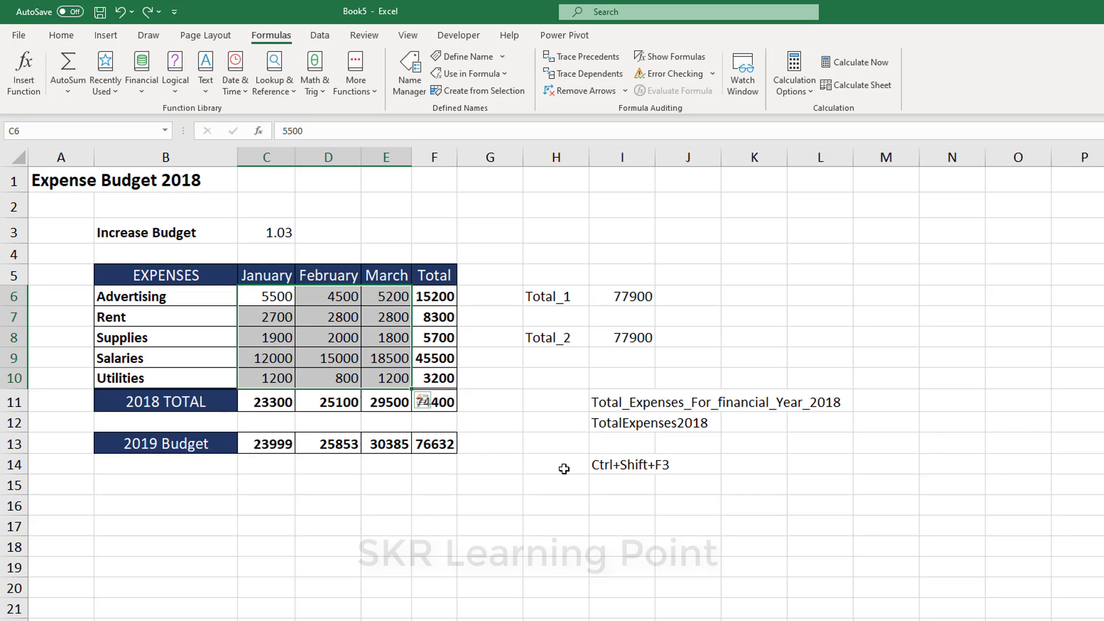
Enter 255 in J3, A in K4 and an underscore in K5
click(691, 234)
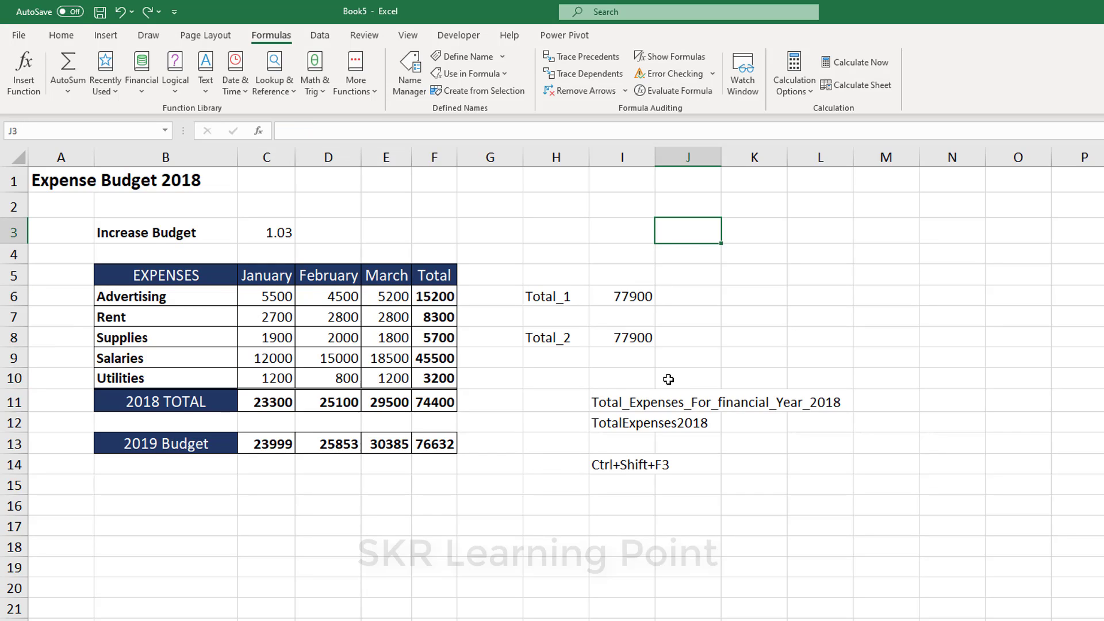
text(255)
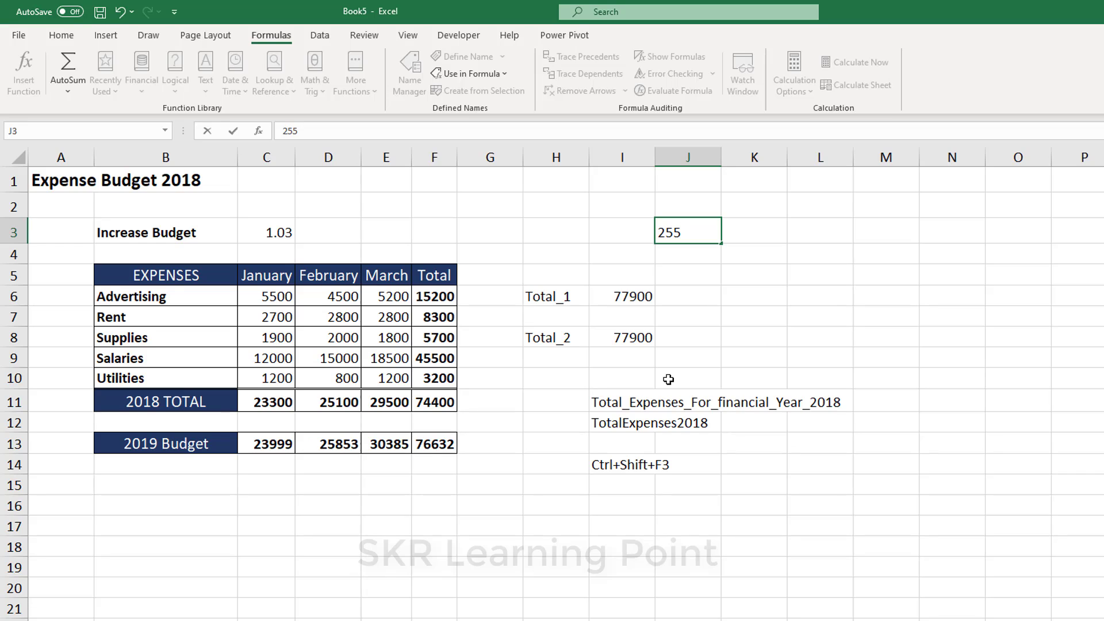
key(Return)
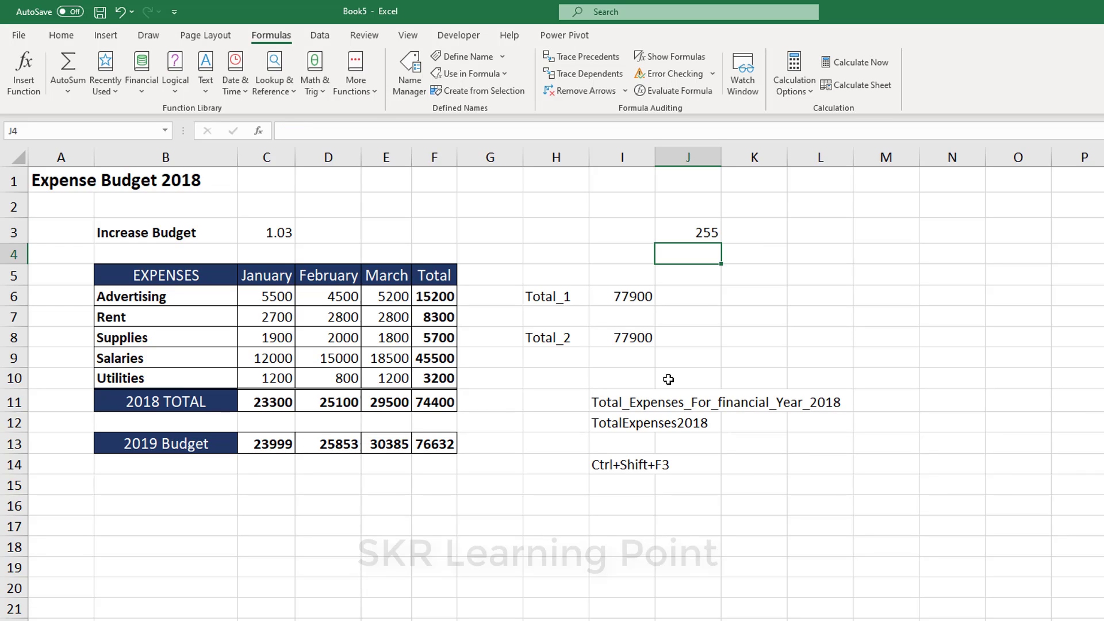
key(Right)
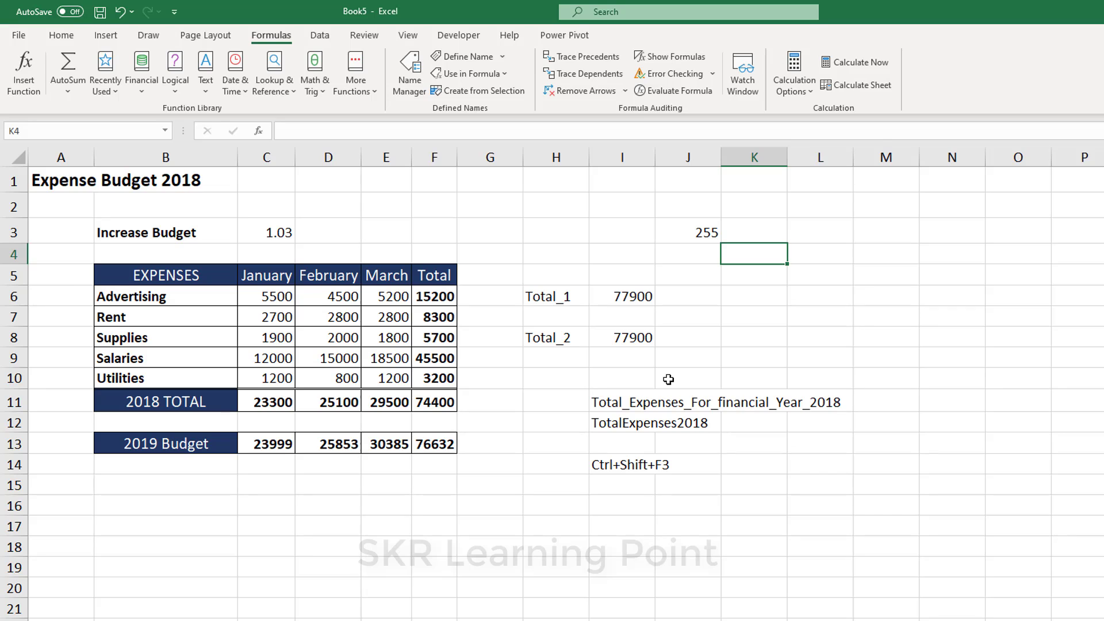
text(A)
key(Return)
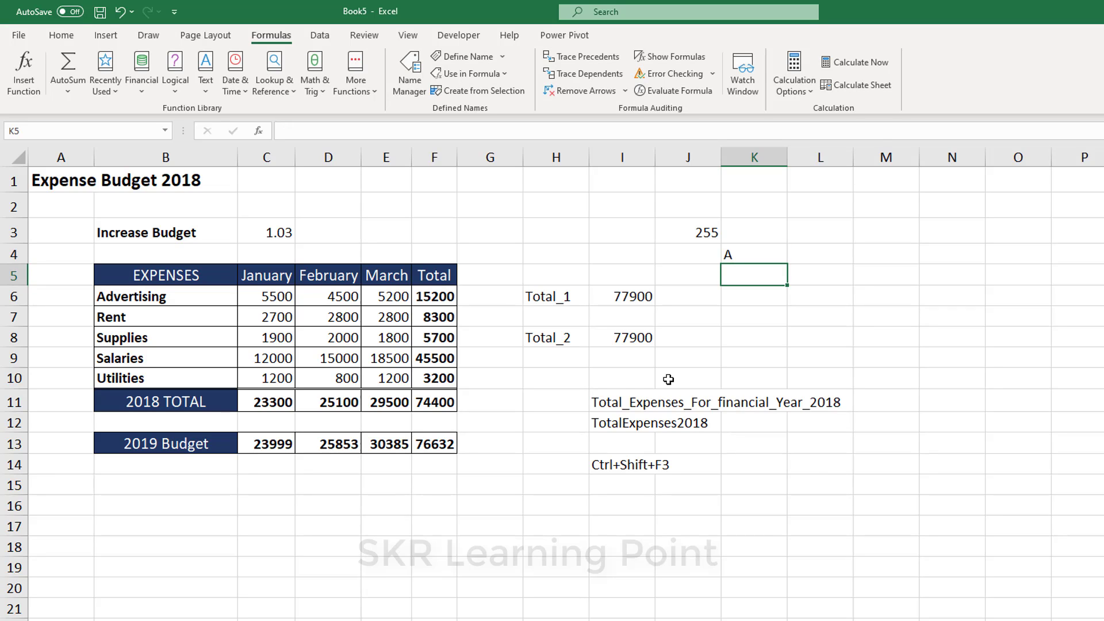
text(_)
key(Return)
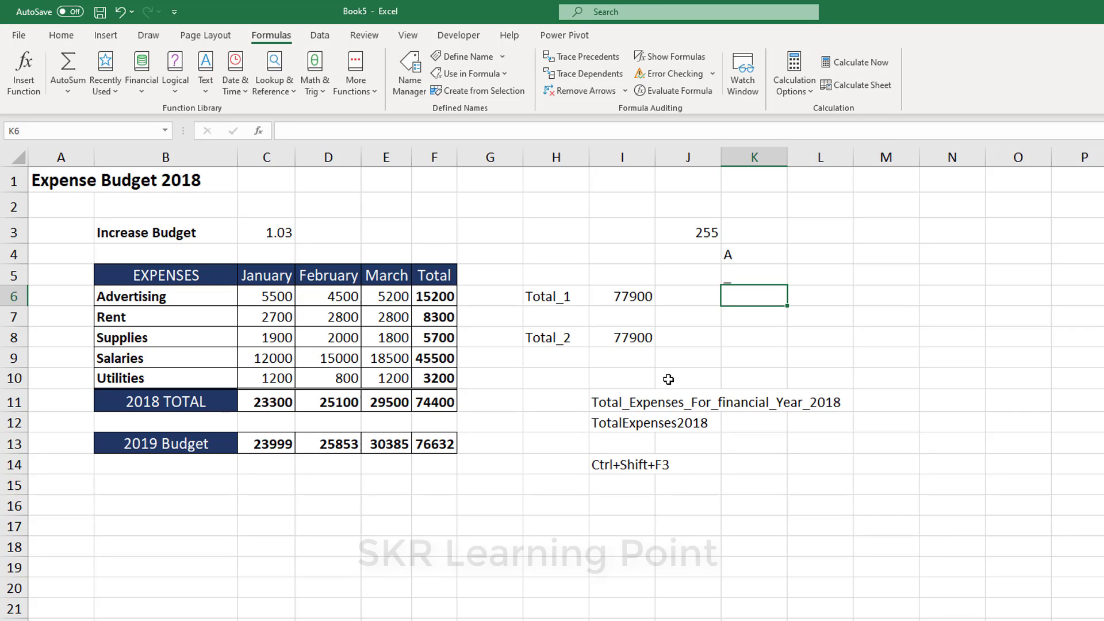
drag(886, 230, 1030, 339)
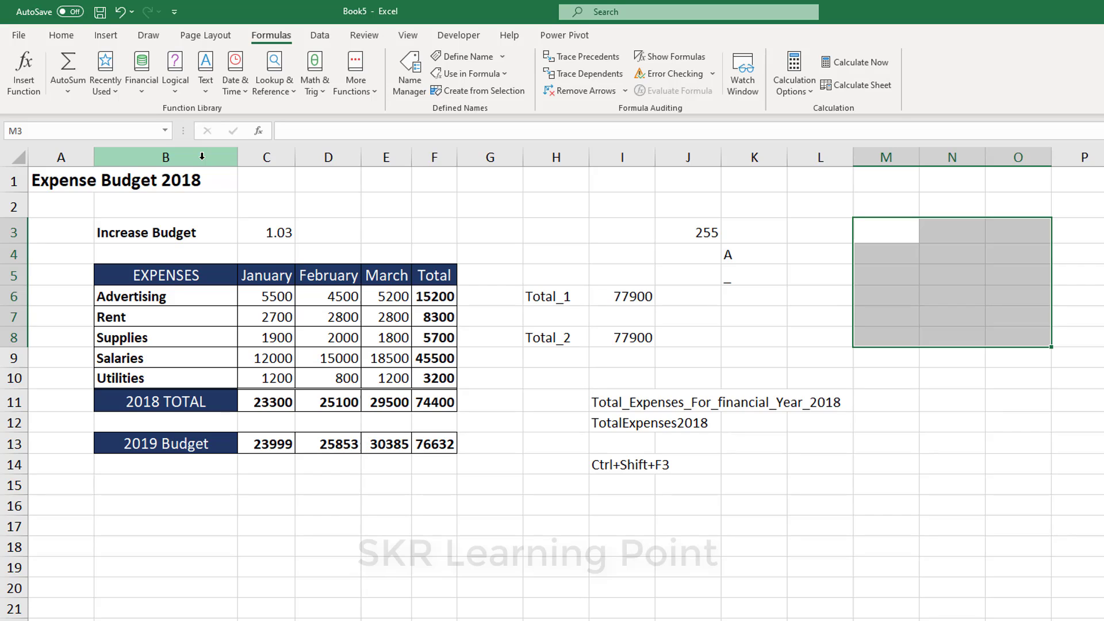
click(742, 297)
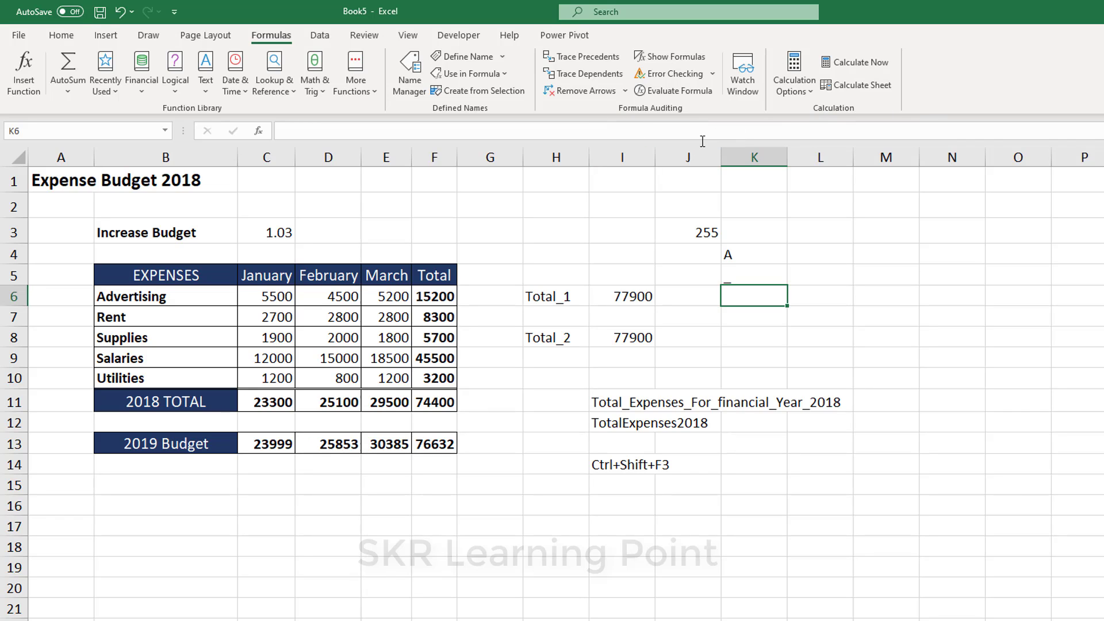
click(780, 356)
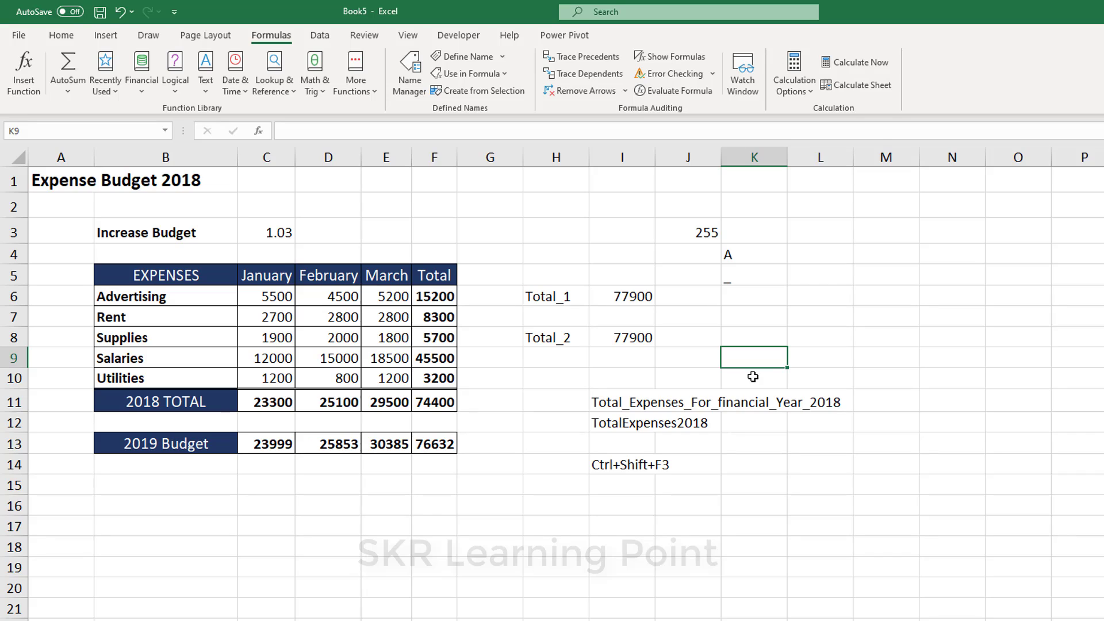
click(760, 504)
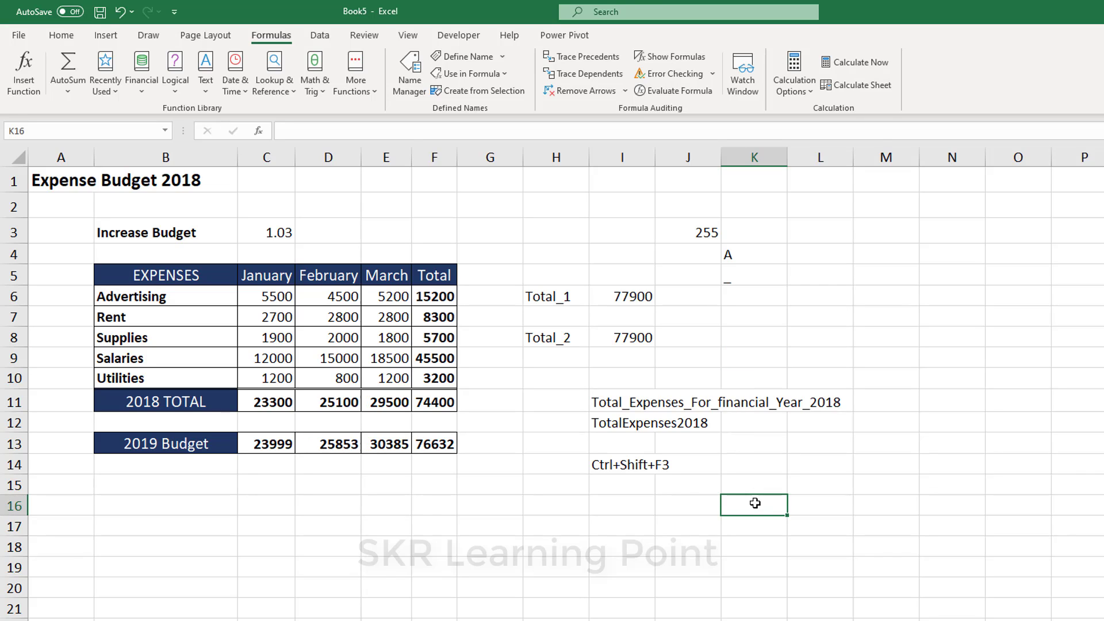
click(611, 405)
click(605, 437)
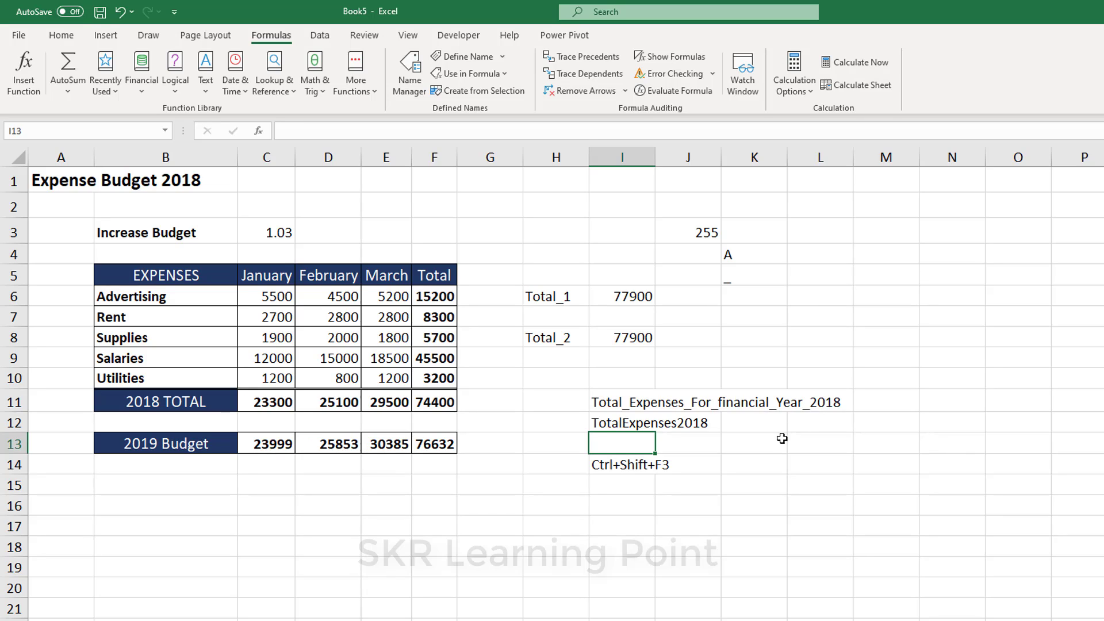
click(661, 460)
click(617, 428)
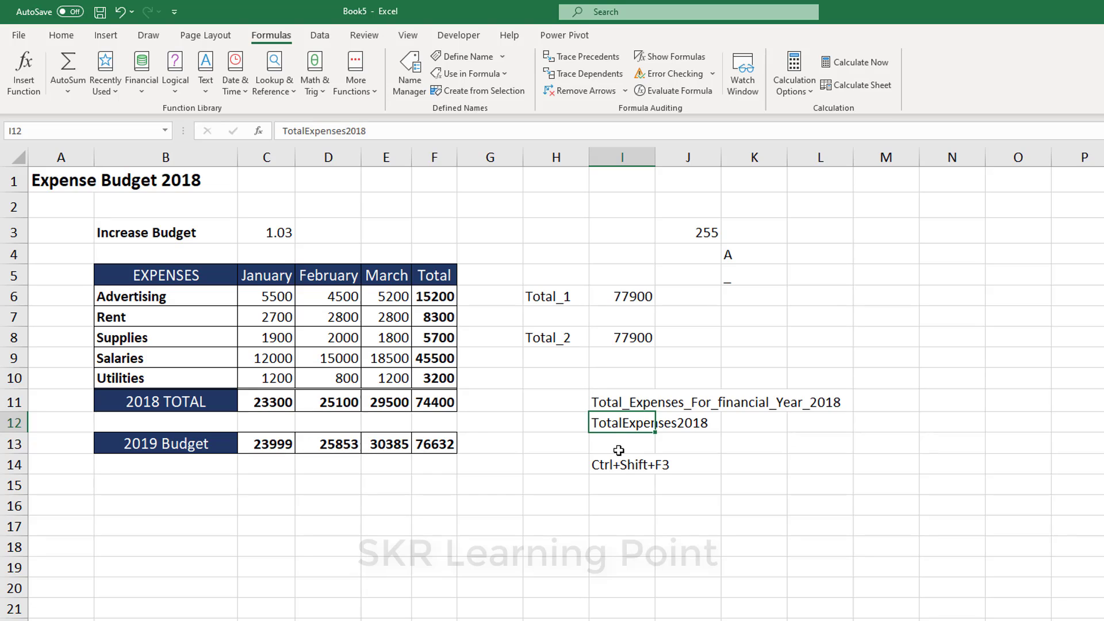
click(620, 448)
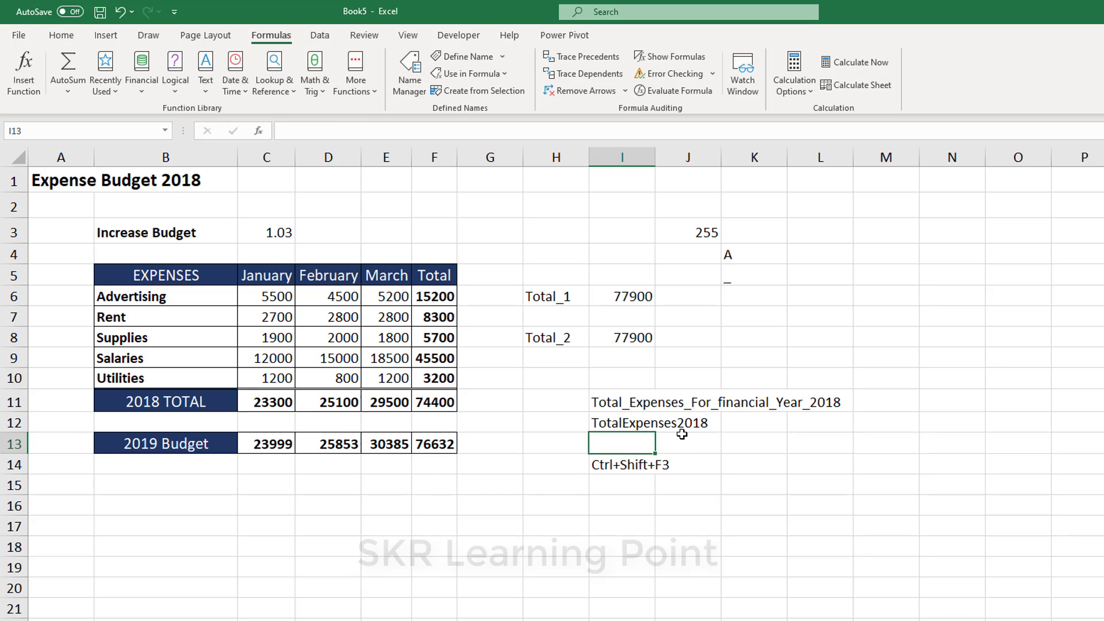
click(745, 443)
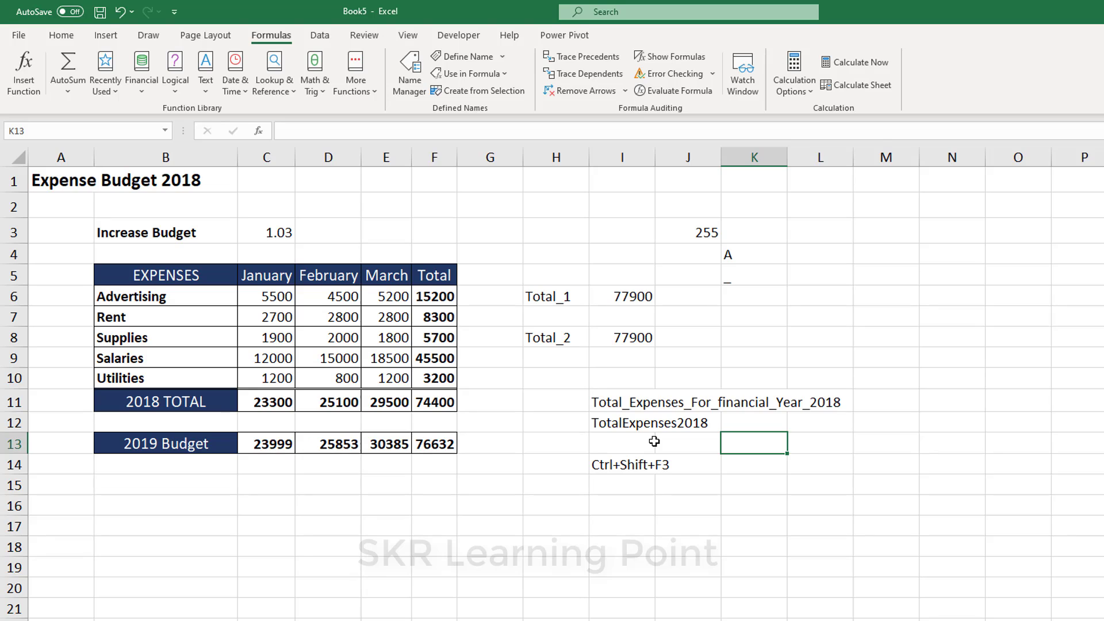
click(627, 447)
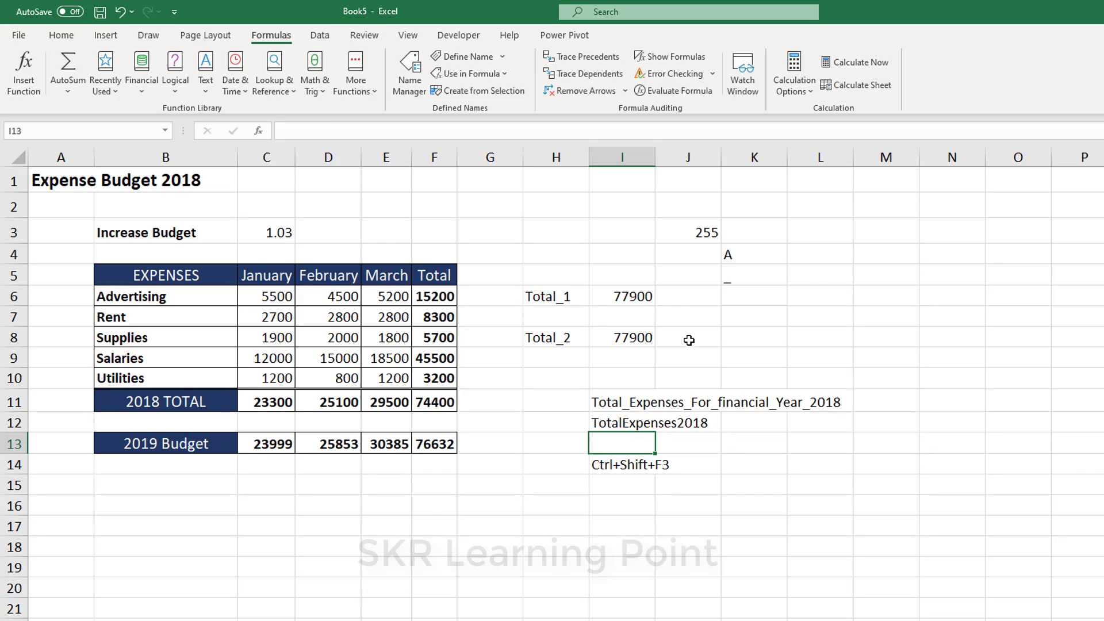
drag(536, 228, 807, 517)
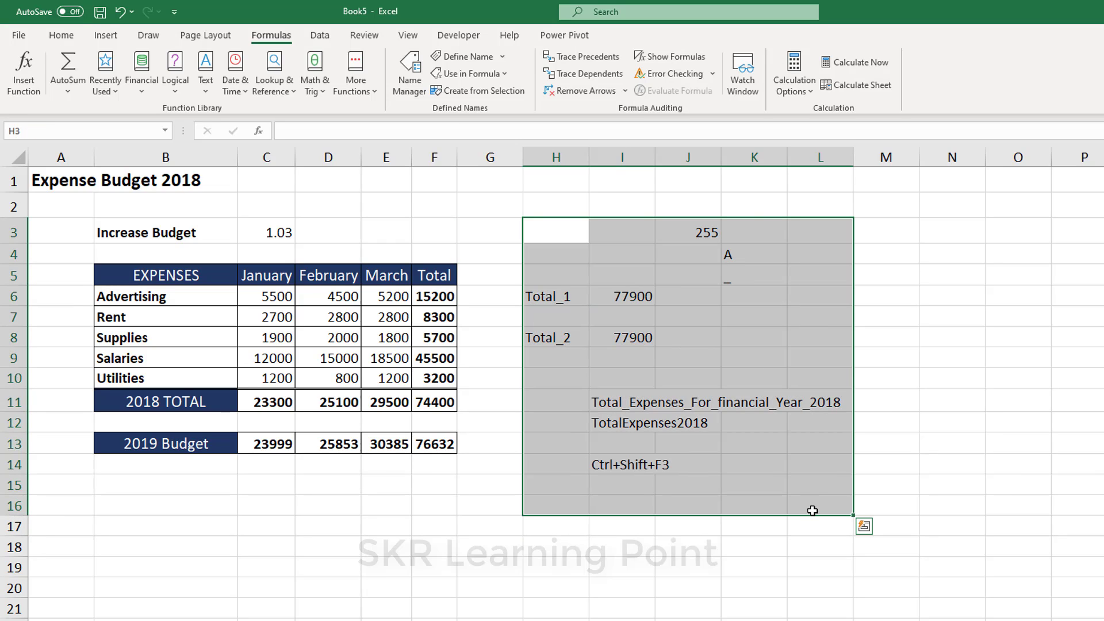
click(112, 211)
drag(136, 298, 409, 370)
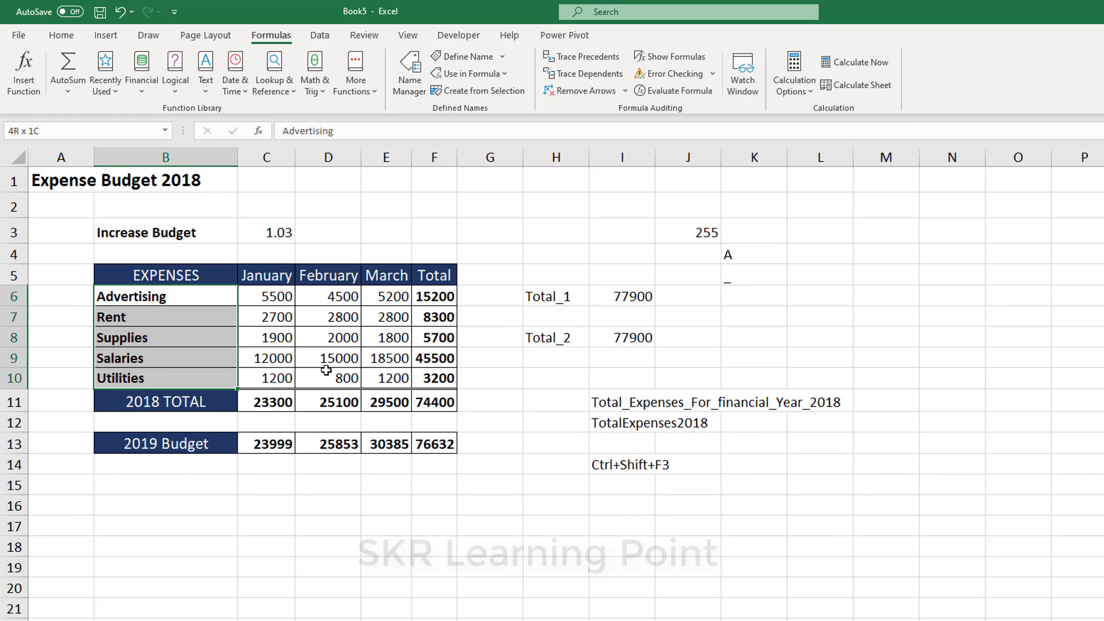
click(328, 444)
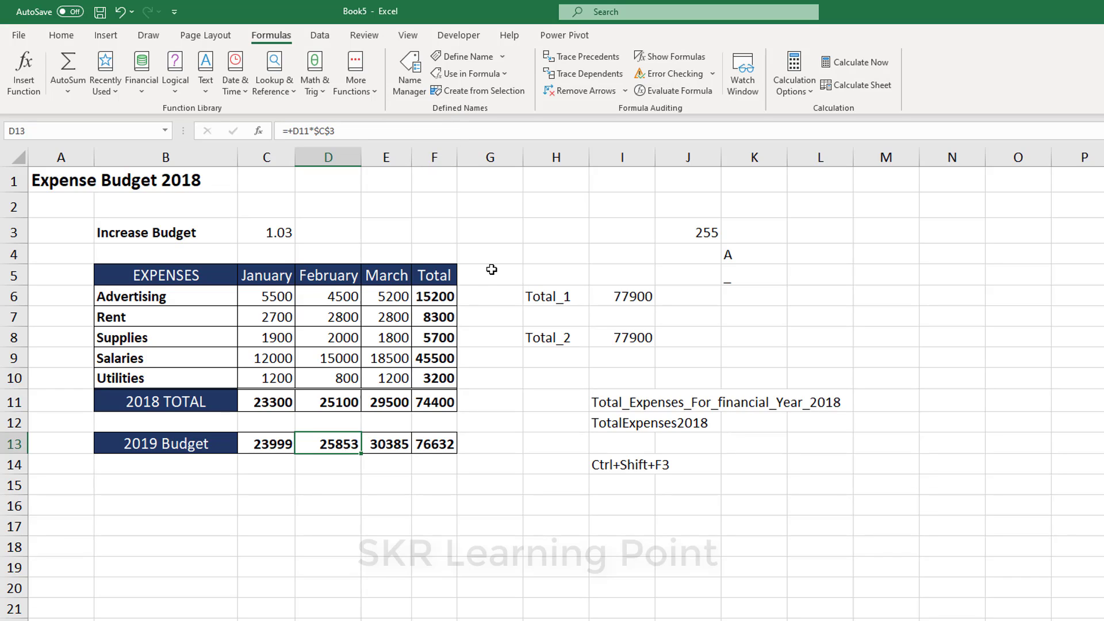
click(287, 333)
drag(244, 293, 424, 374)
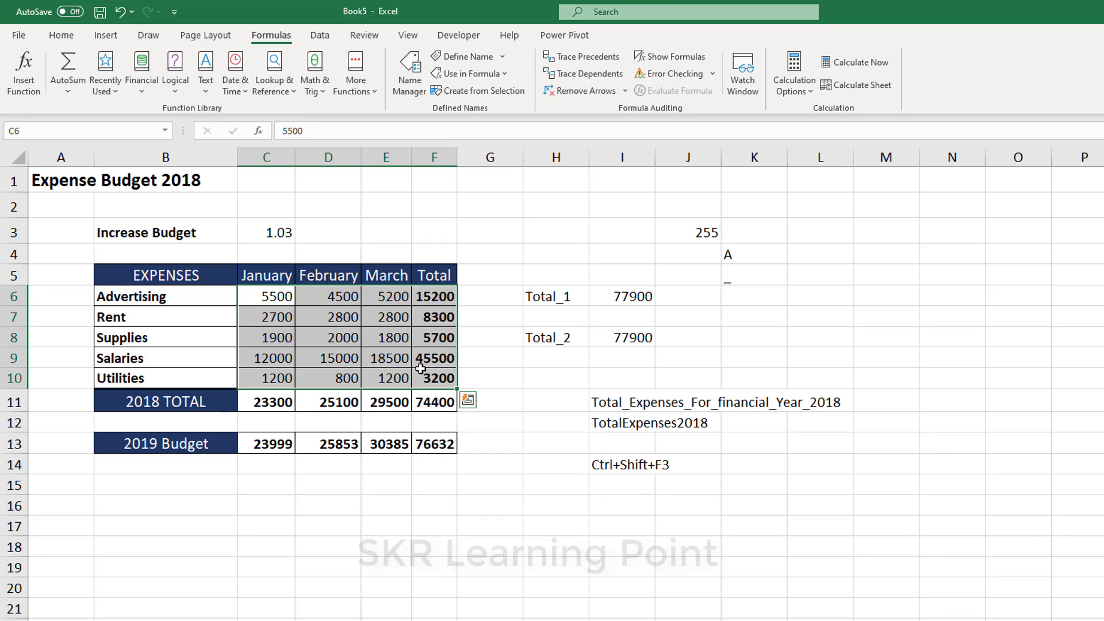
In Name Manager, check which cells Rent, January and TotalExpenses refer to
click(408, 86)
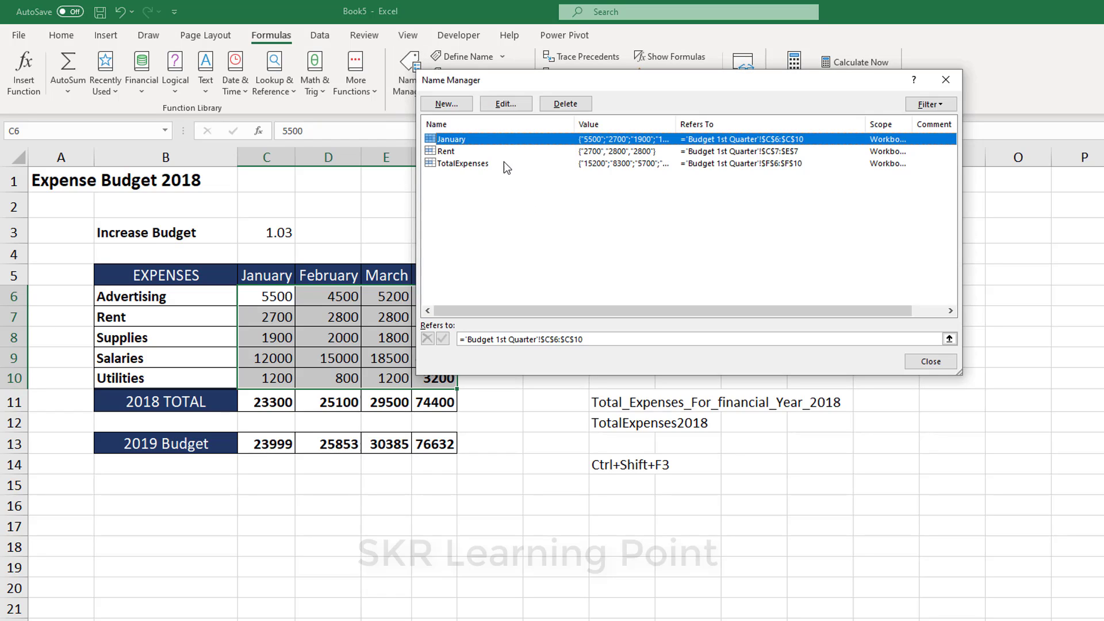
click(444, 152)
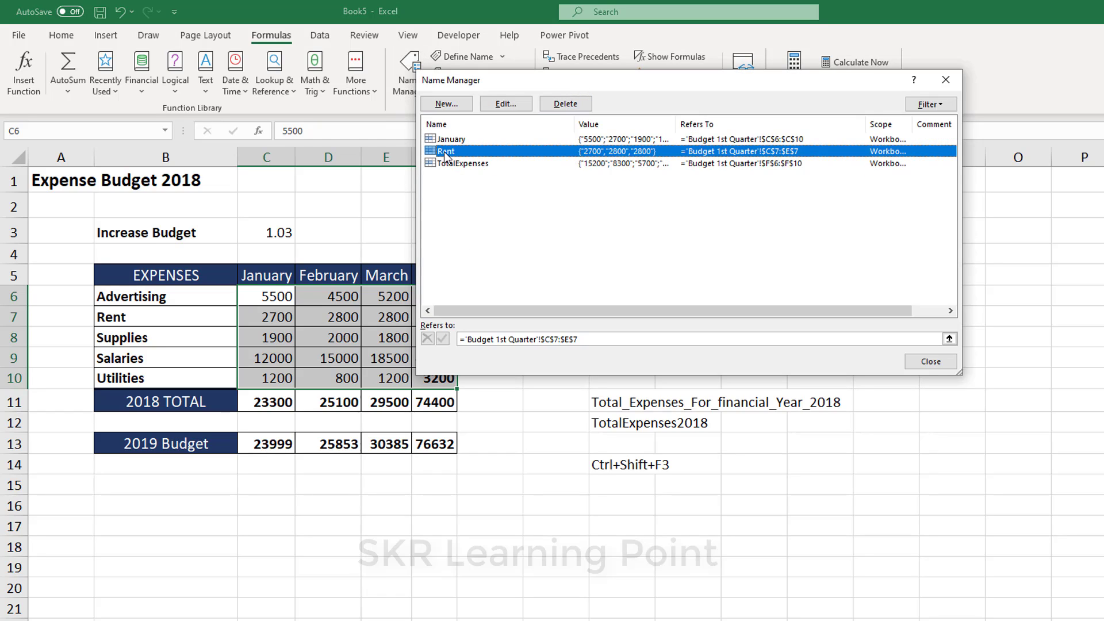
click(477, 140)
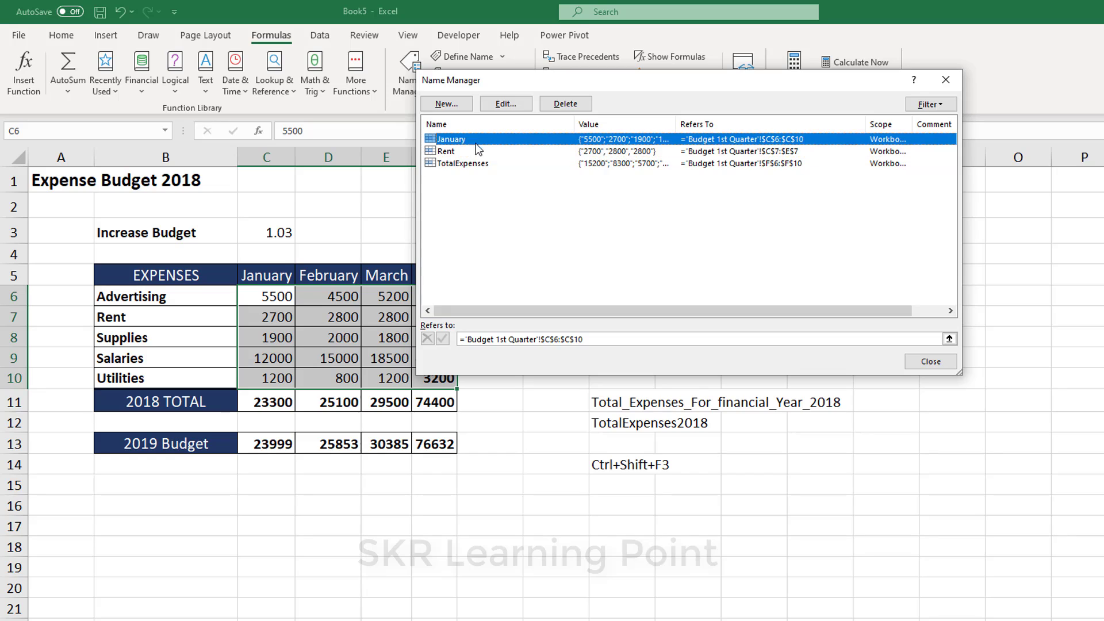
click(465, 164)
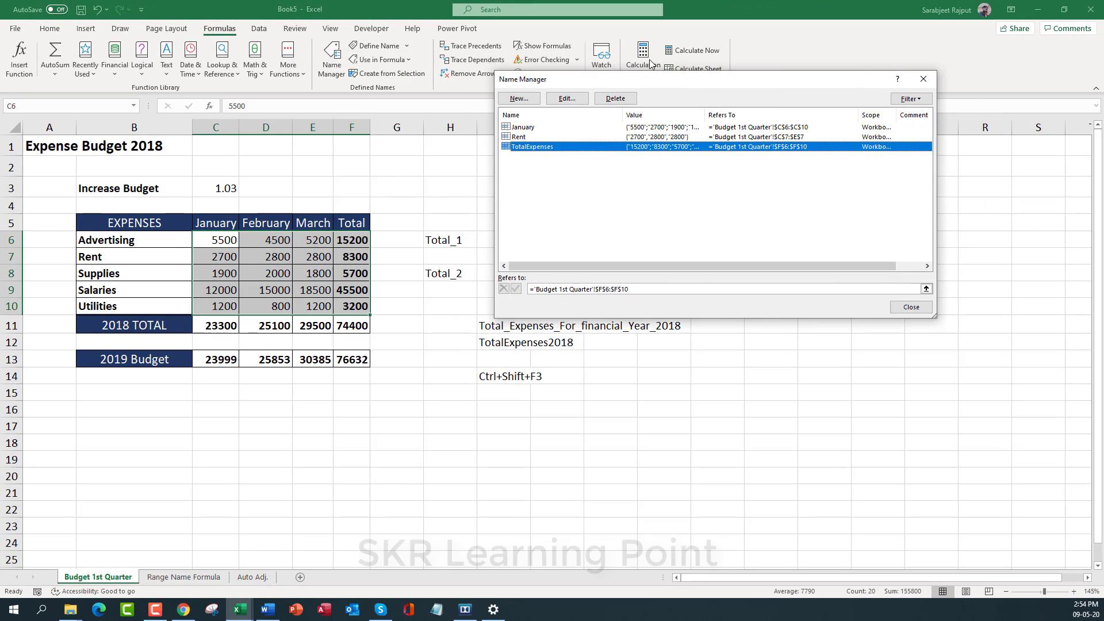
drag(614, 80, 684, 81)
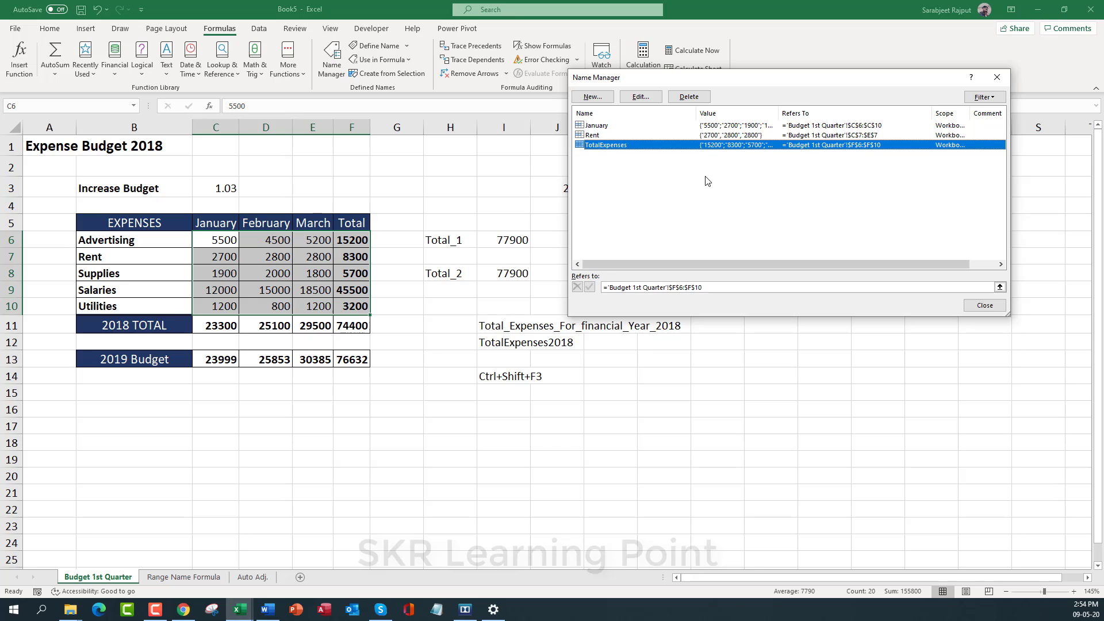
Select all three names, delete them with confirmation, and close Name Manager
drag(705, 177, 602, 125)
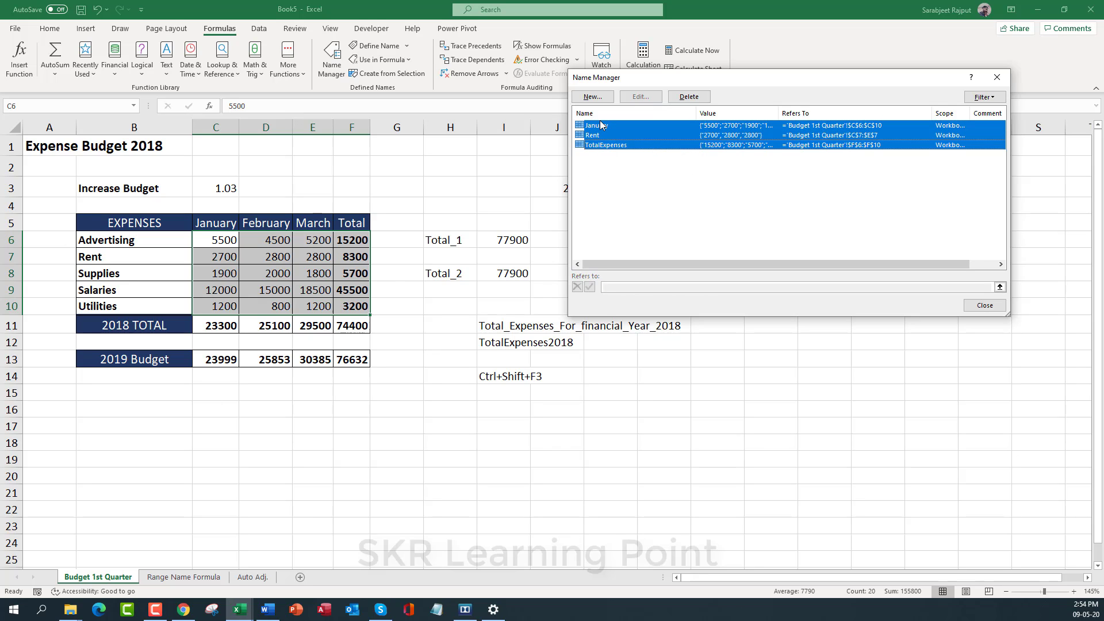
click(706, 102)
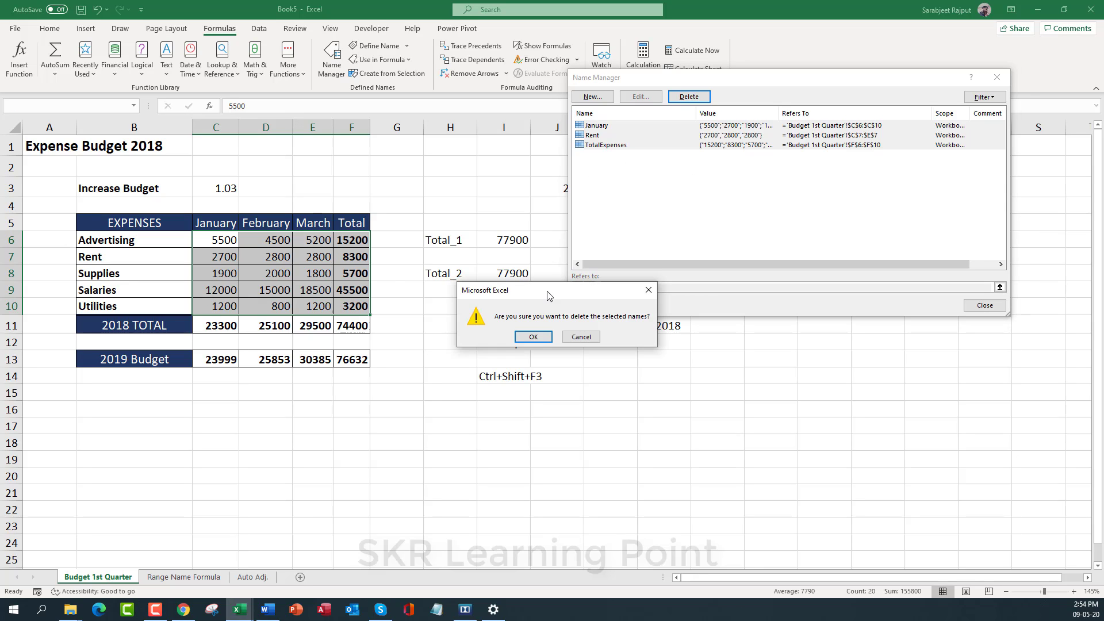
click(534, 337)
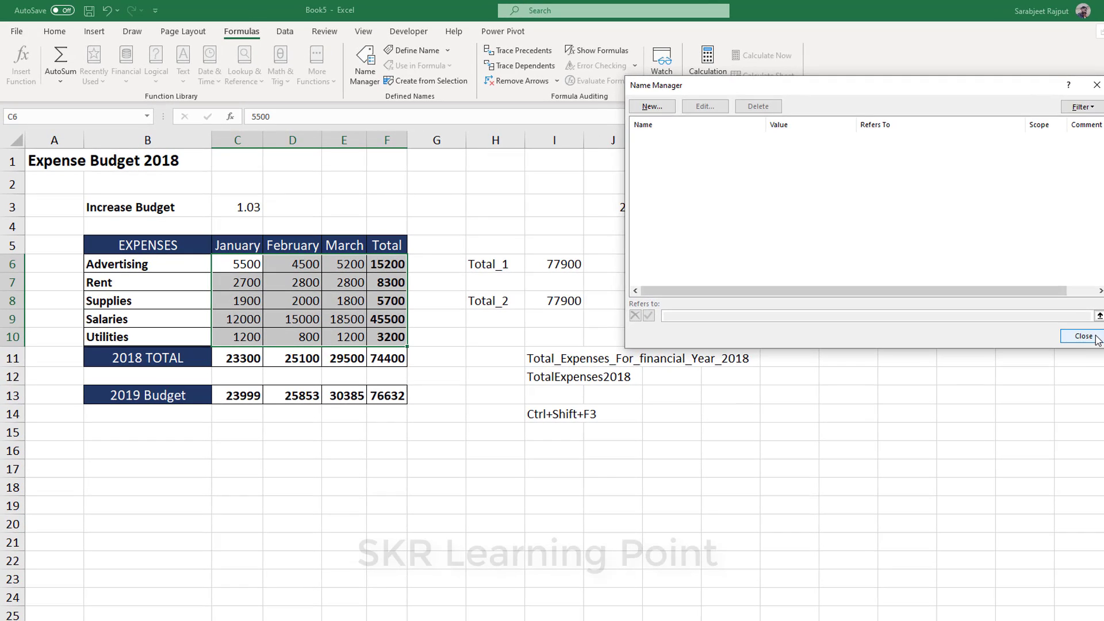
click(984, 305)
Inspect the broken formulas in C11 and I8, then select Advertising's values C6:E6
click(241, 362)
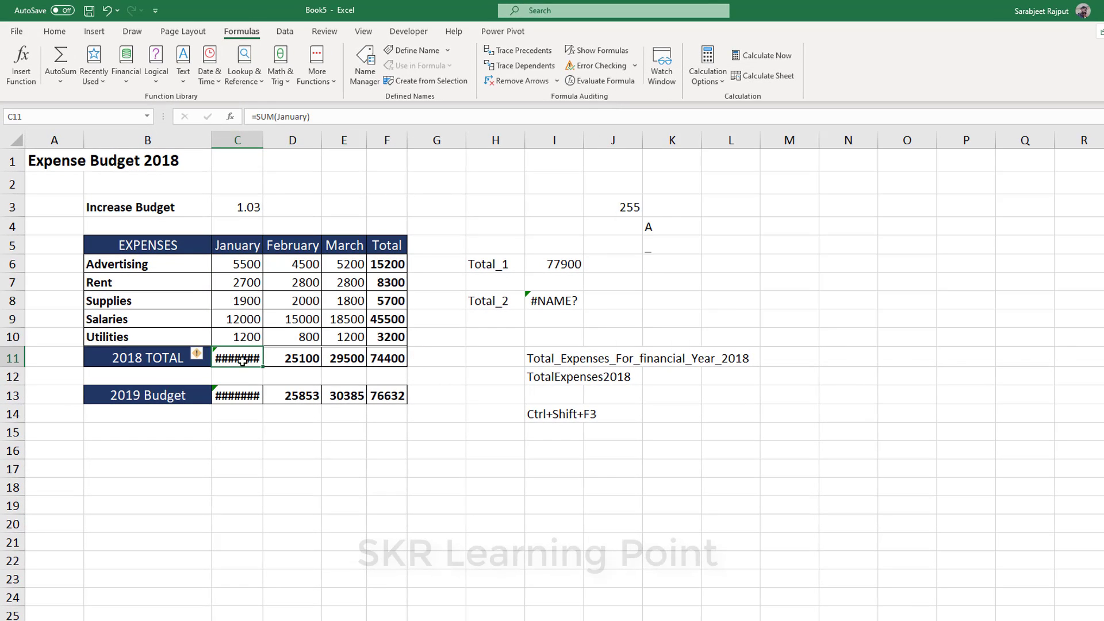
click(561, 304)
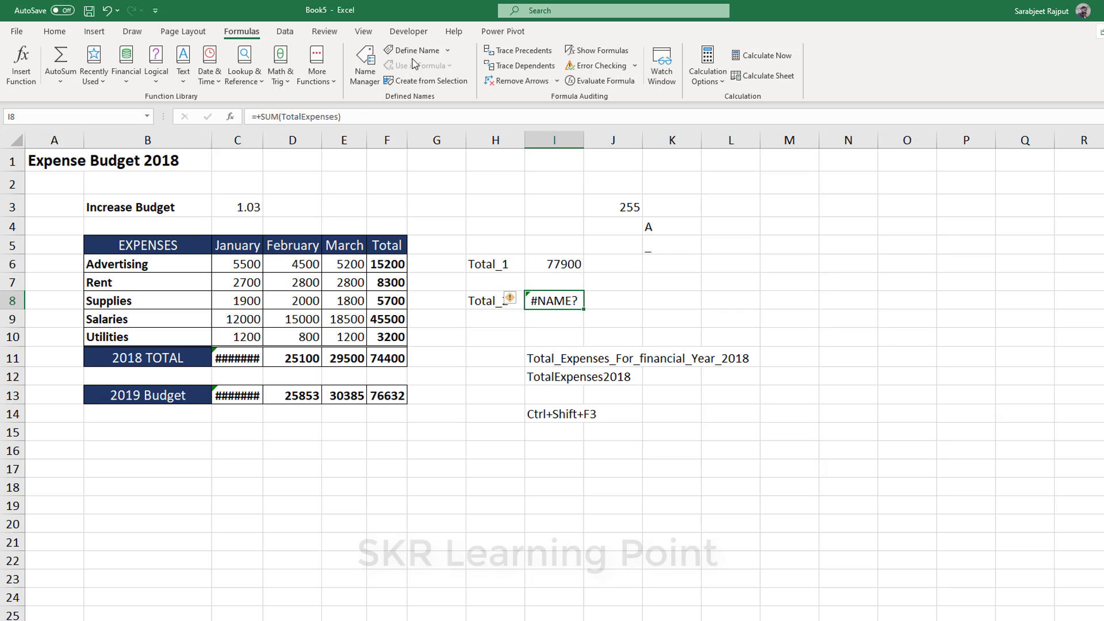
click(230, 317)
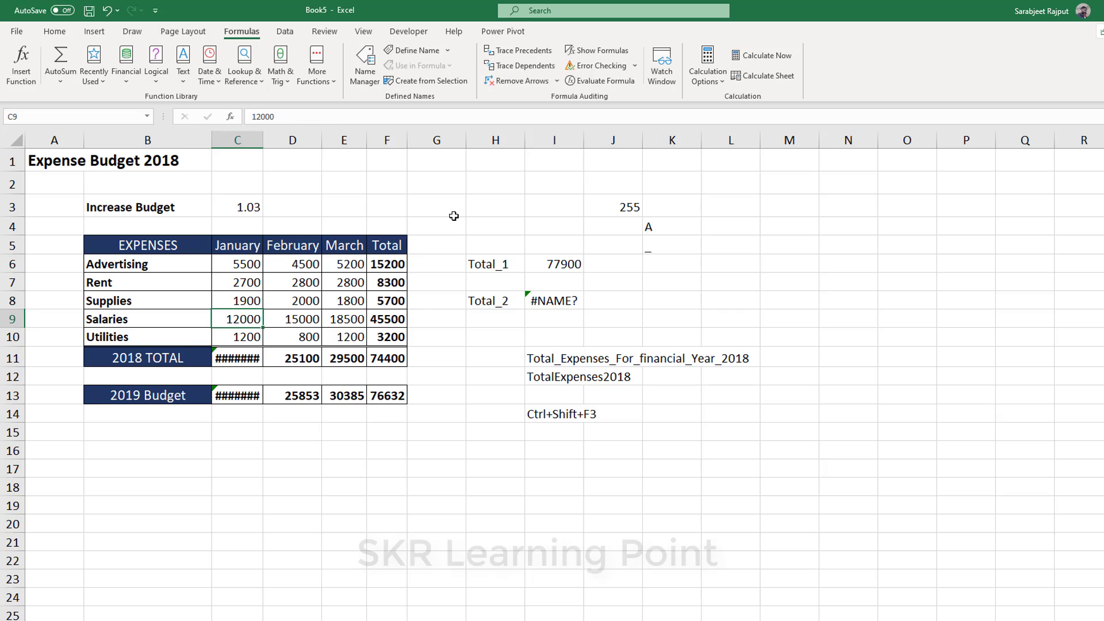
drag(221, 265, 350, 265)
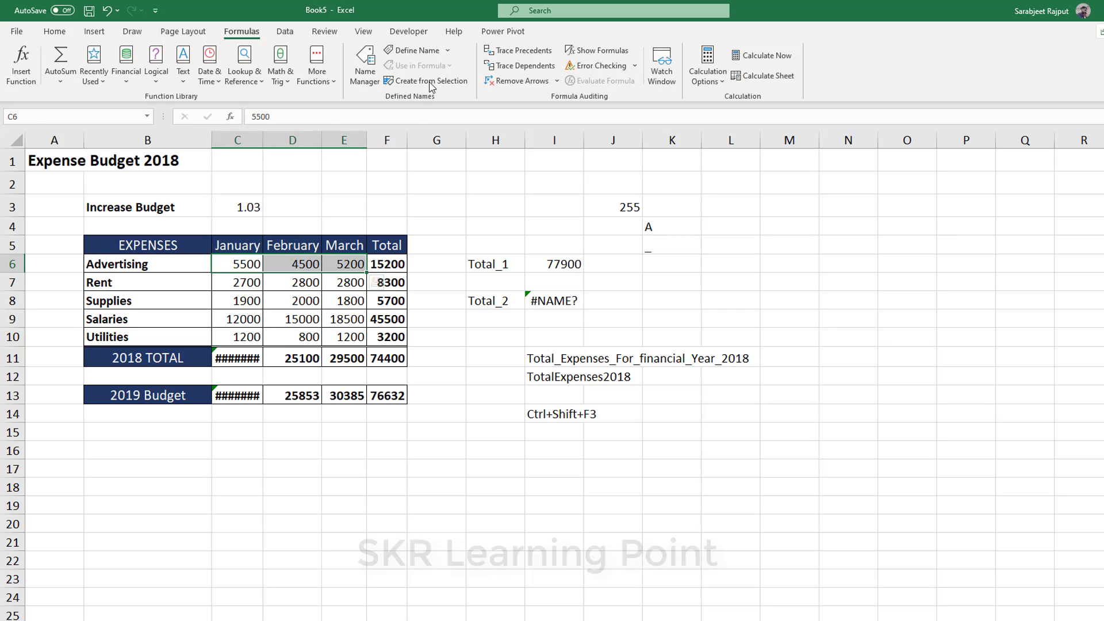
Start Define Name for C6:E6, keeping the proposed name Advertising and Workbook scope
right_click(340, 263)
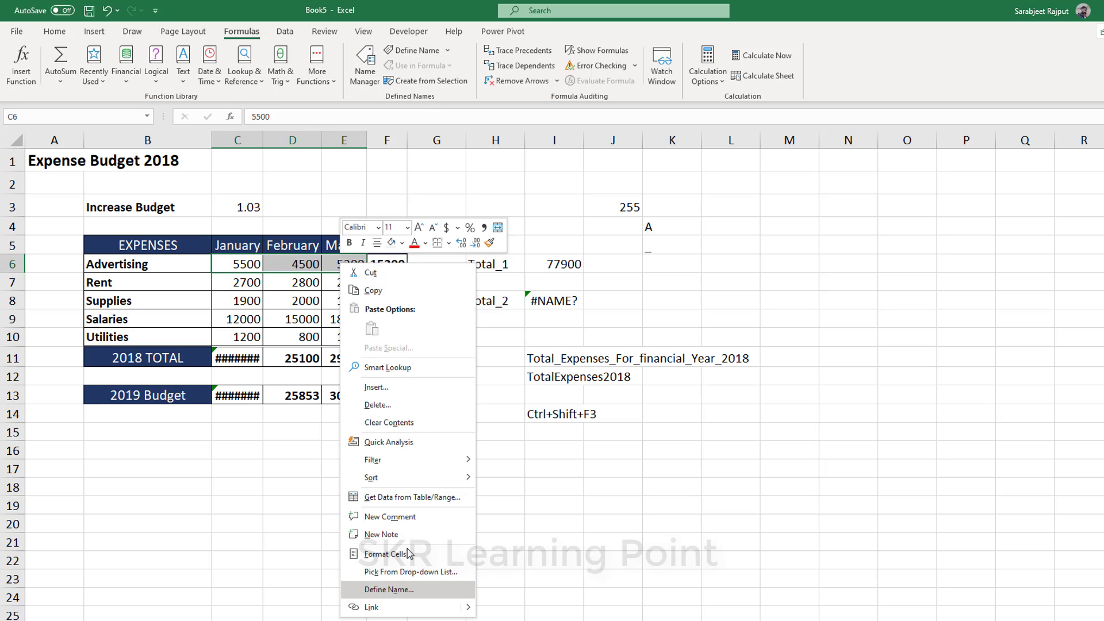
click(411, 56)
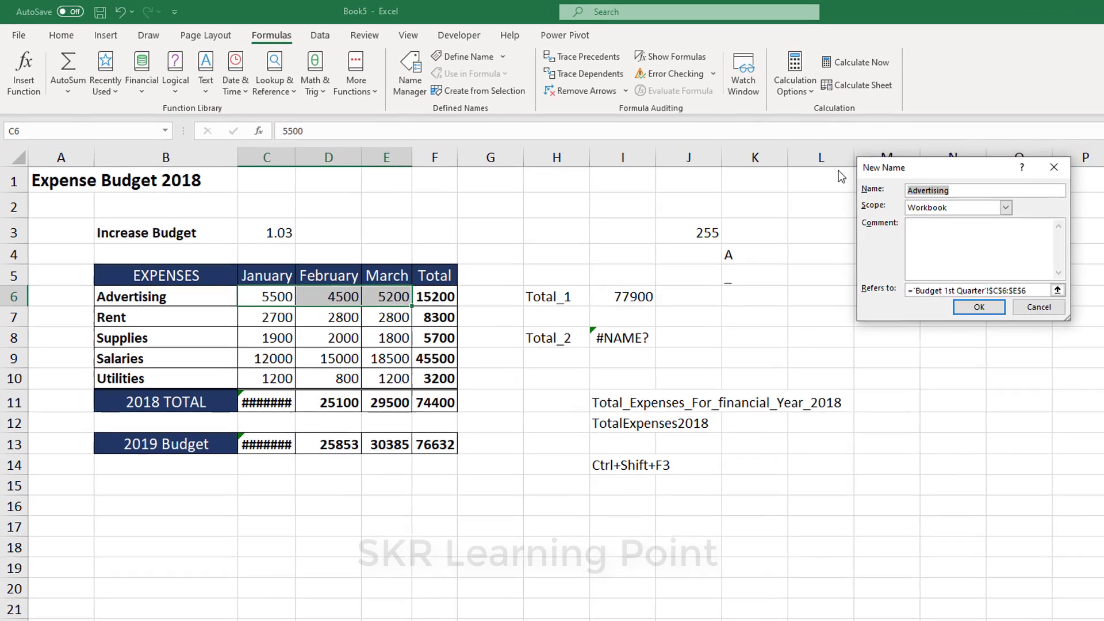
drag(884, 171, 621, 162)
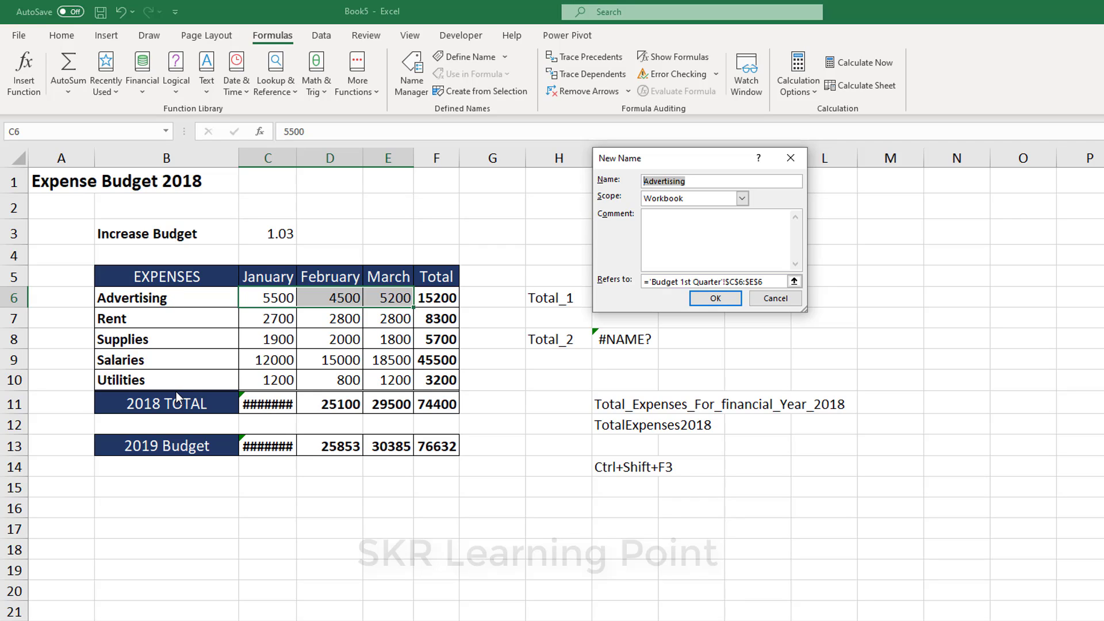
click(702, 183)
click(747, 200)
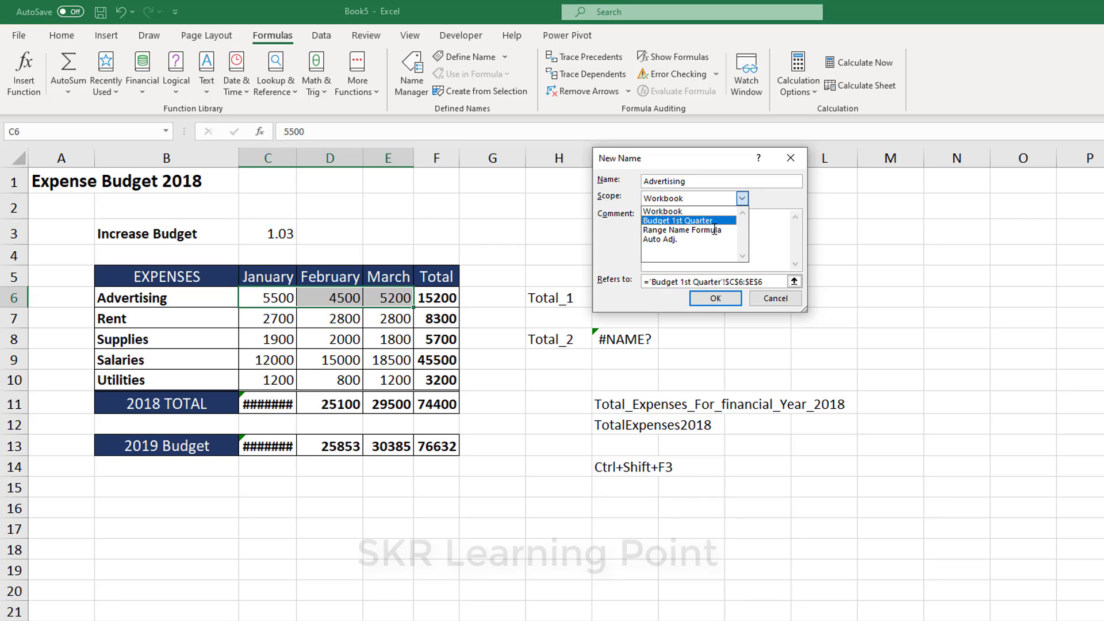
click(672, 211)
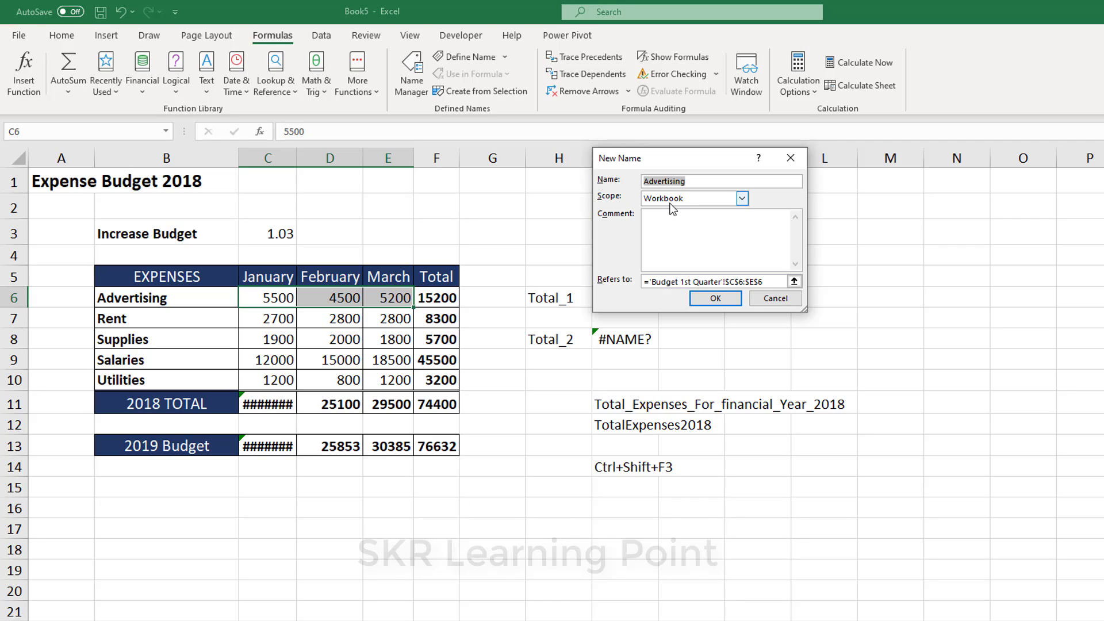
click(677, 229)
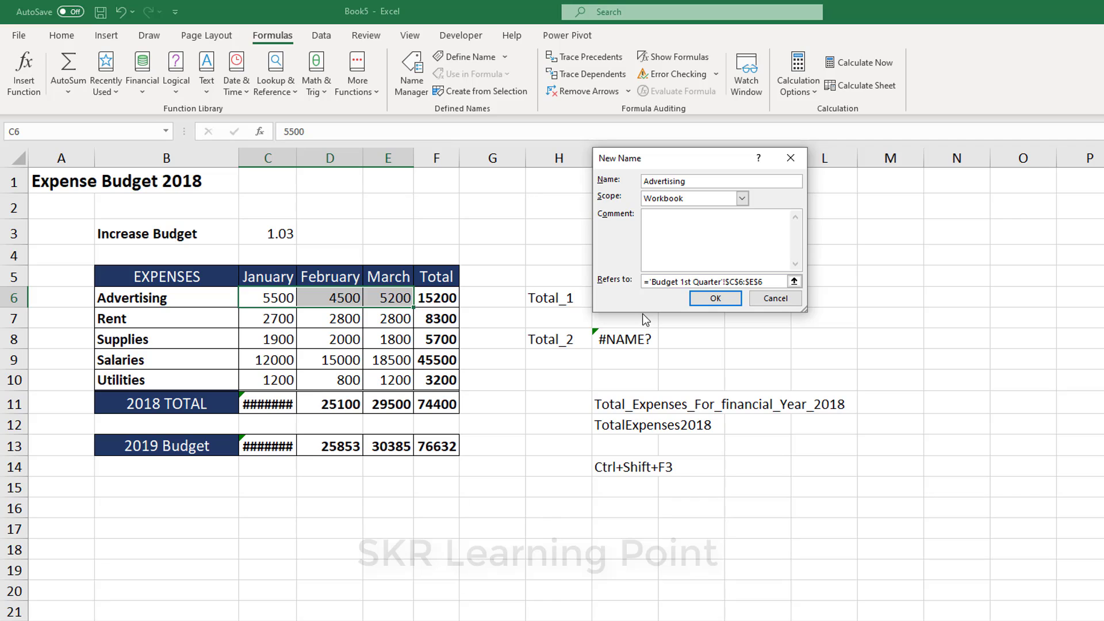
key(shift+Tab)
key(shift+Tab)
Enter the comment 'Advertising Expenses 2018' for the Advertising name
key(ctrl+c)
click(717, 227)
key(ctrl+v)
drag(752, 218, 627, 217)
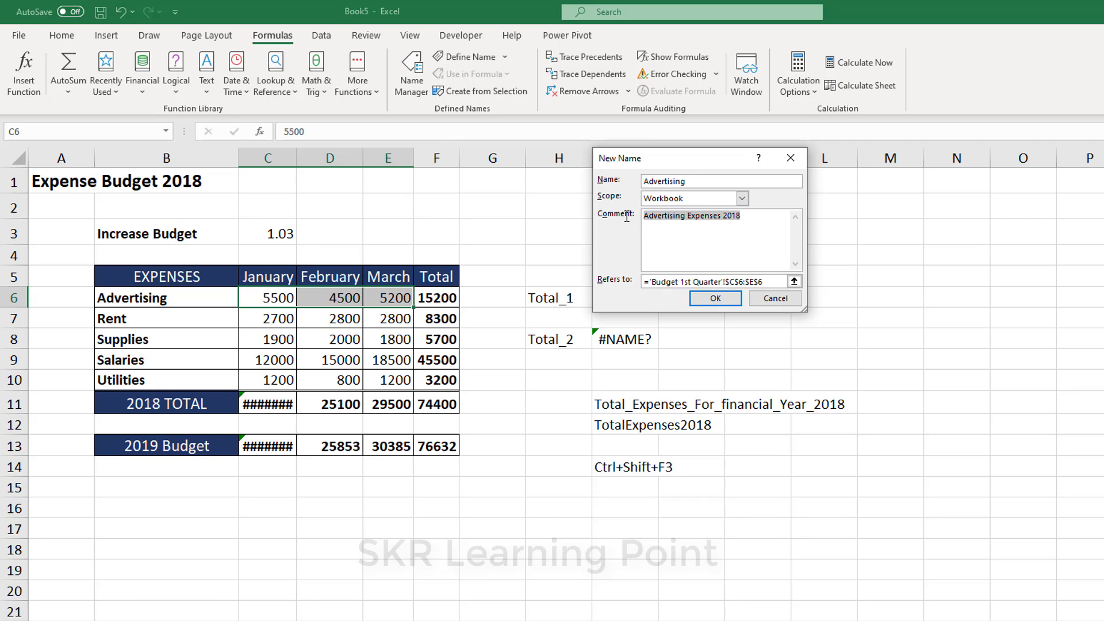
click(768, 227)
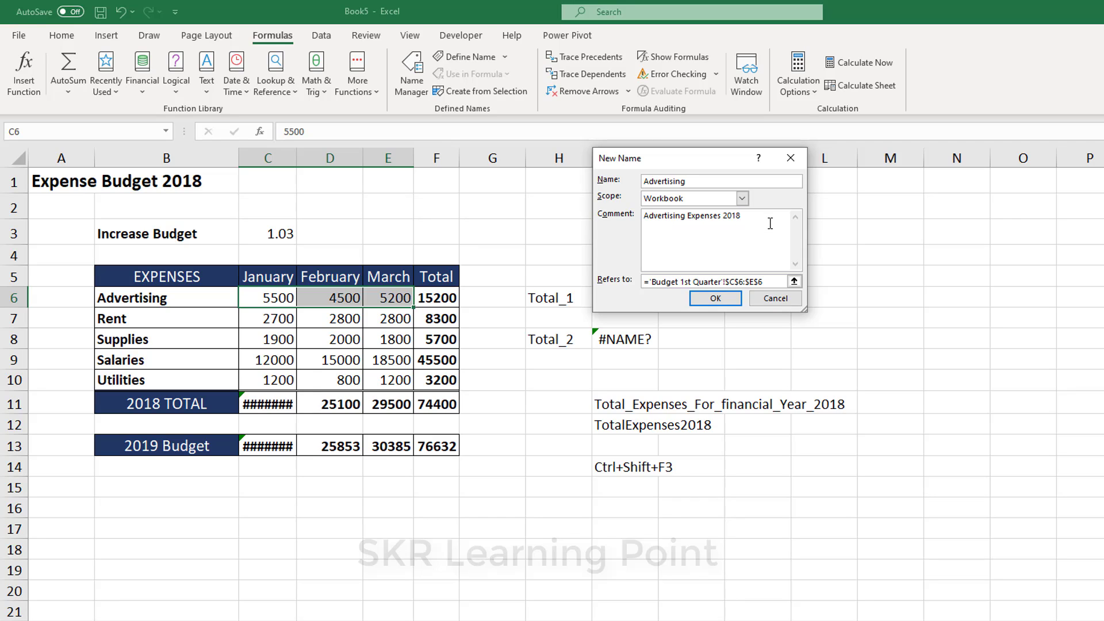
drag(742, 217, 621, 214)
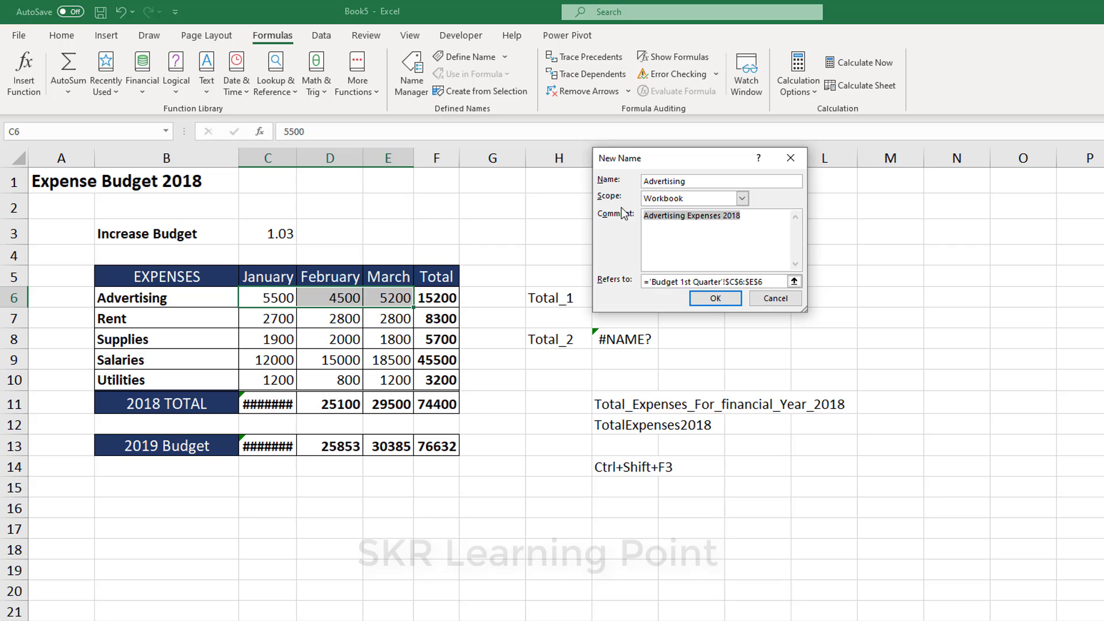
Re-pick the Refers to range as ='Budget 1st Quarter'!$C$6:$E$6
click(782, 282)
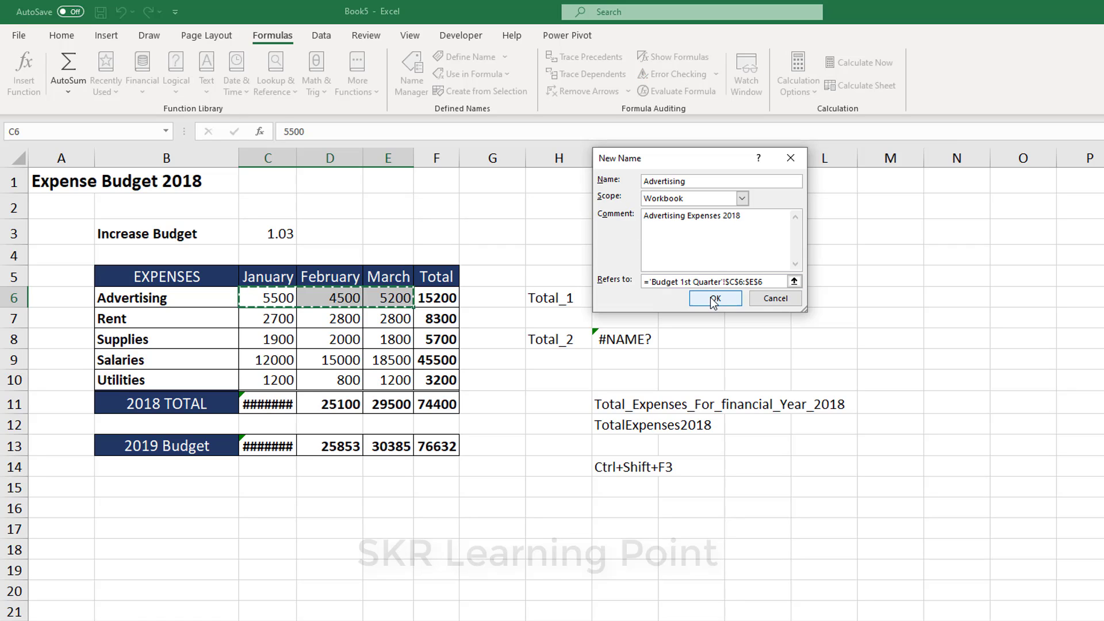
click(794, 282)
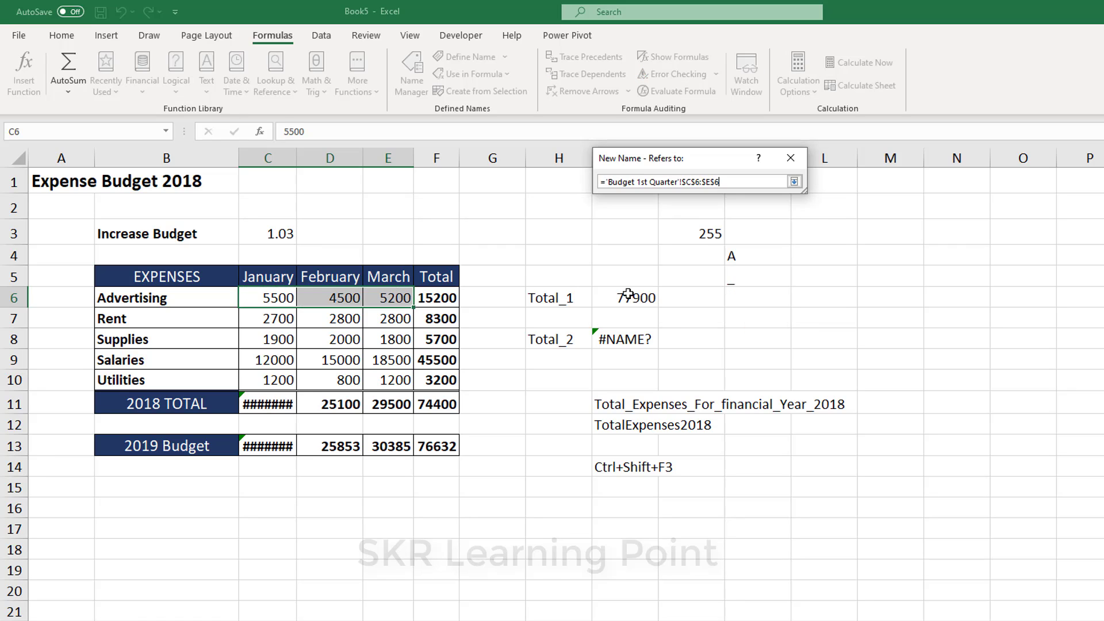
text(+)
drag(262, 298, 391, 299)
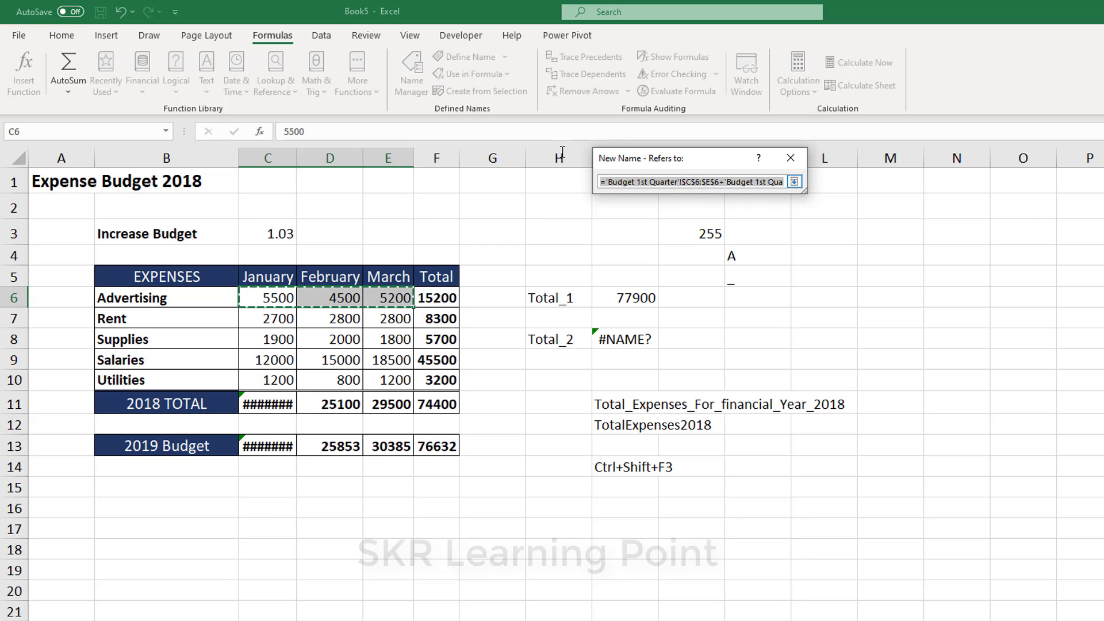
key(Home)
key(ctrl+a)
key(Delete)
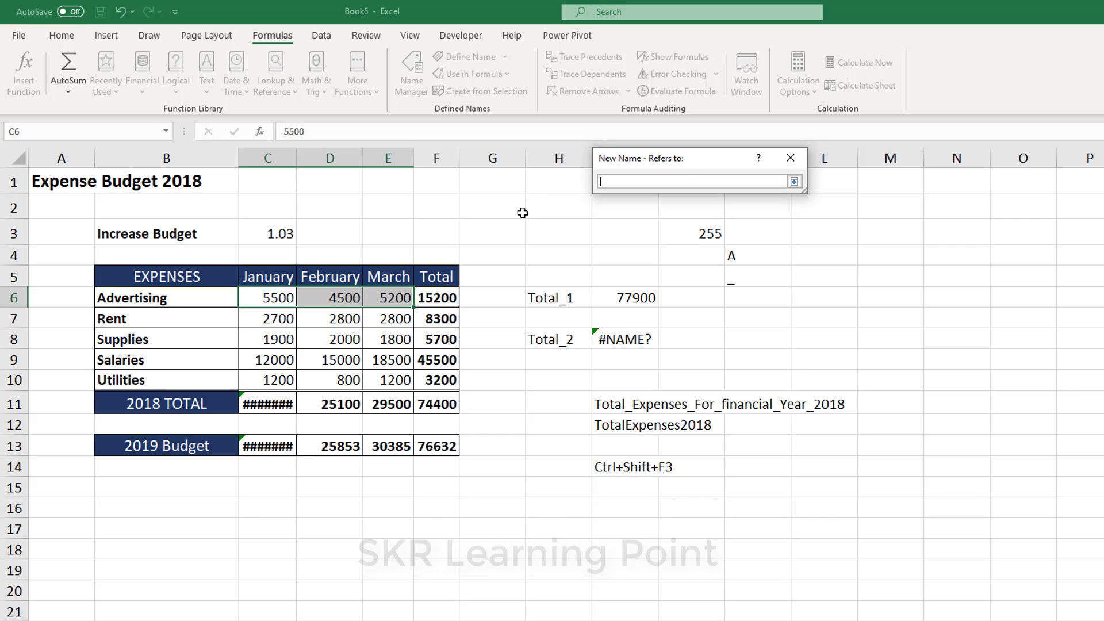
drag(265, 298, 389, 298)
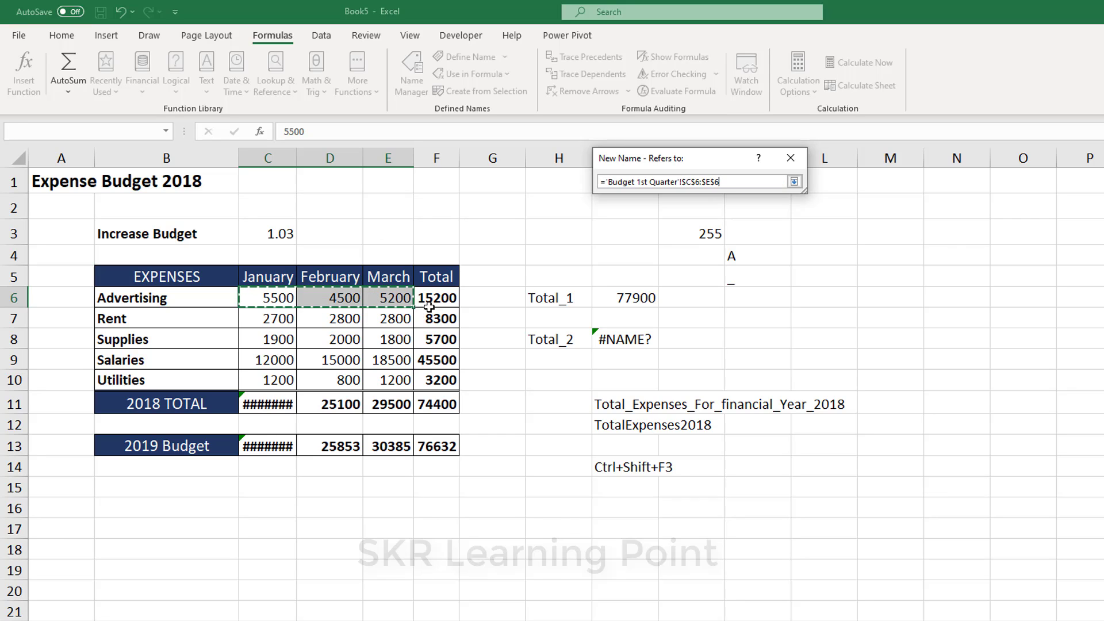
click(798, 181)
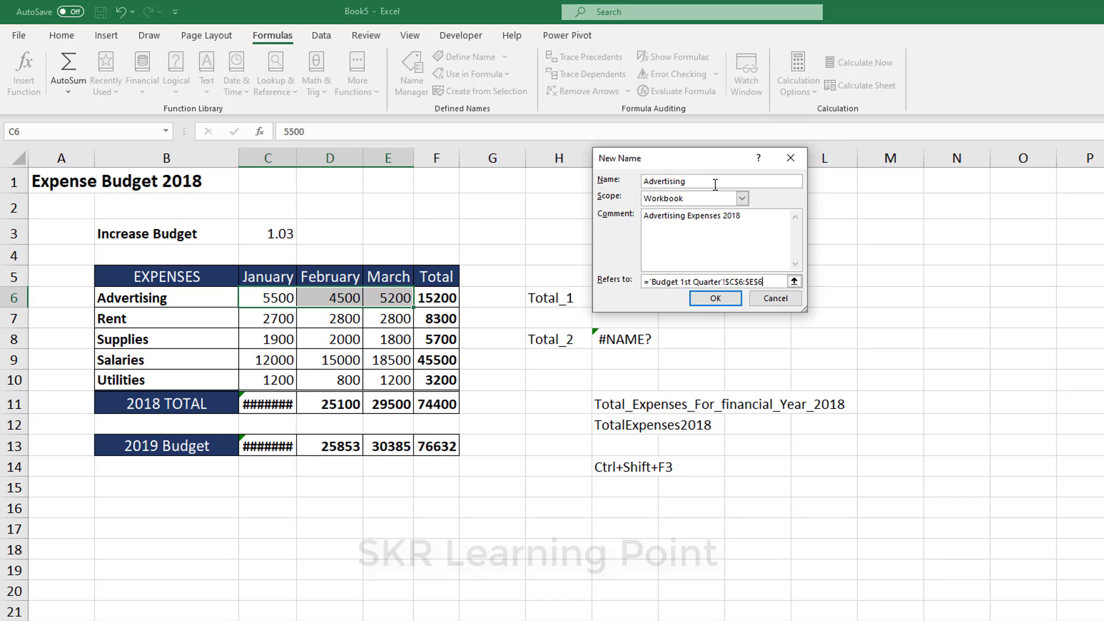
Save the Advertising name and jump to C6:E6 from the Name Box list
click(715, 299)
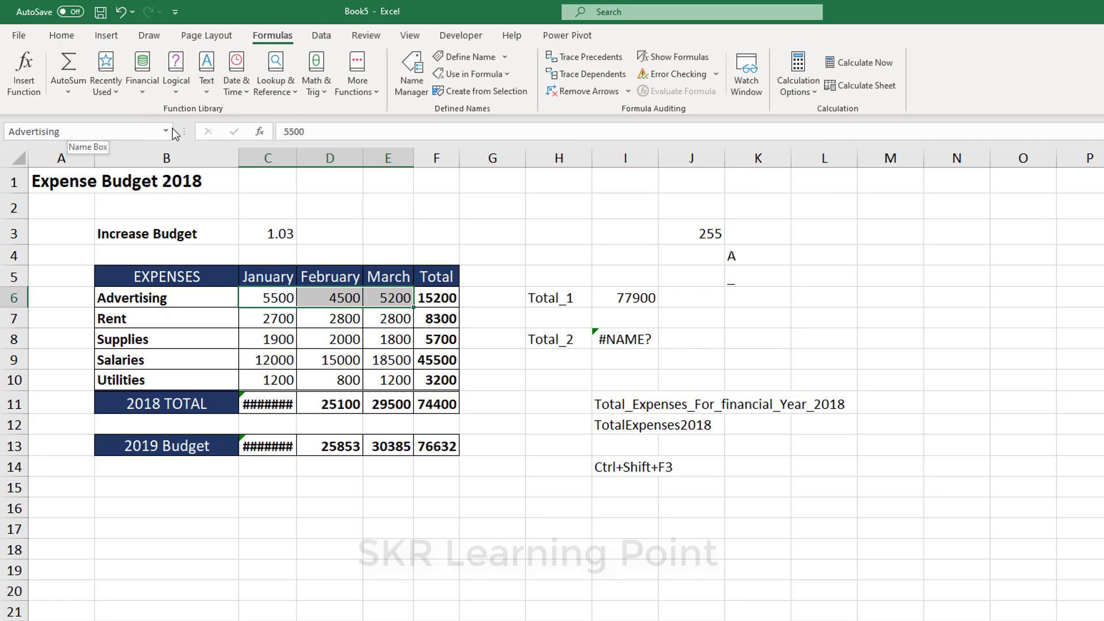
click(196, 205)
click(166, 133)
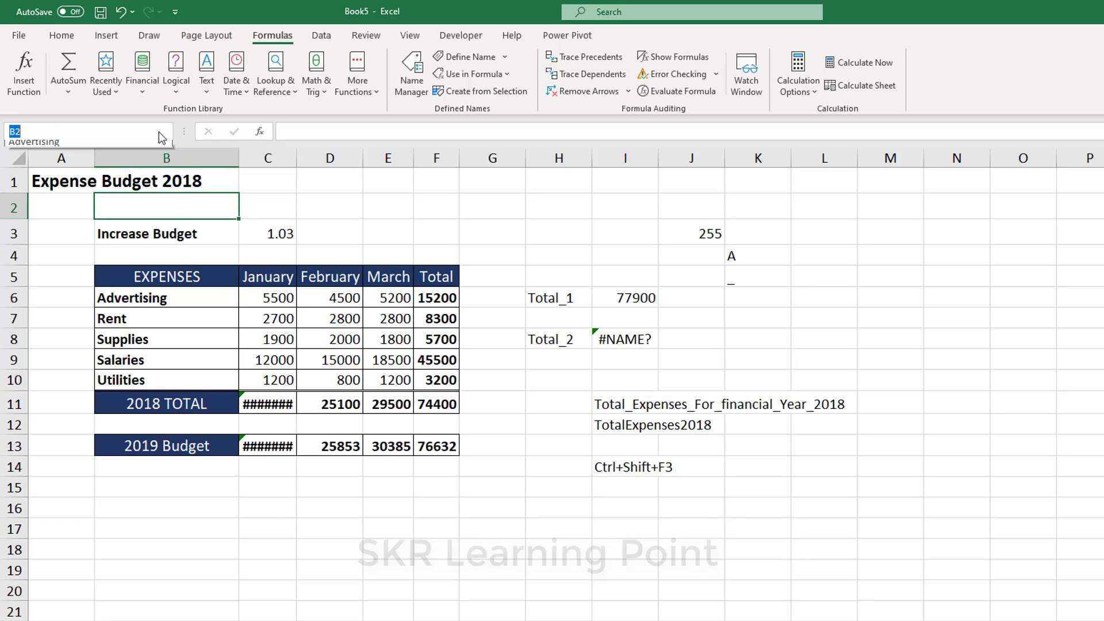
click(35, 149)
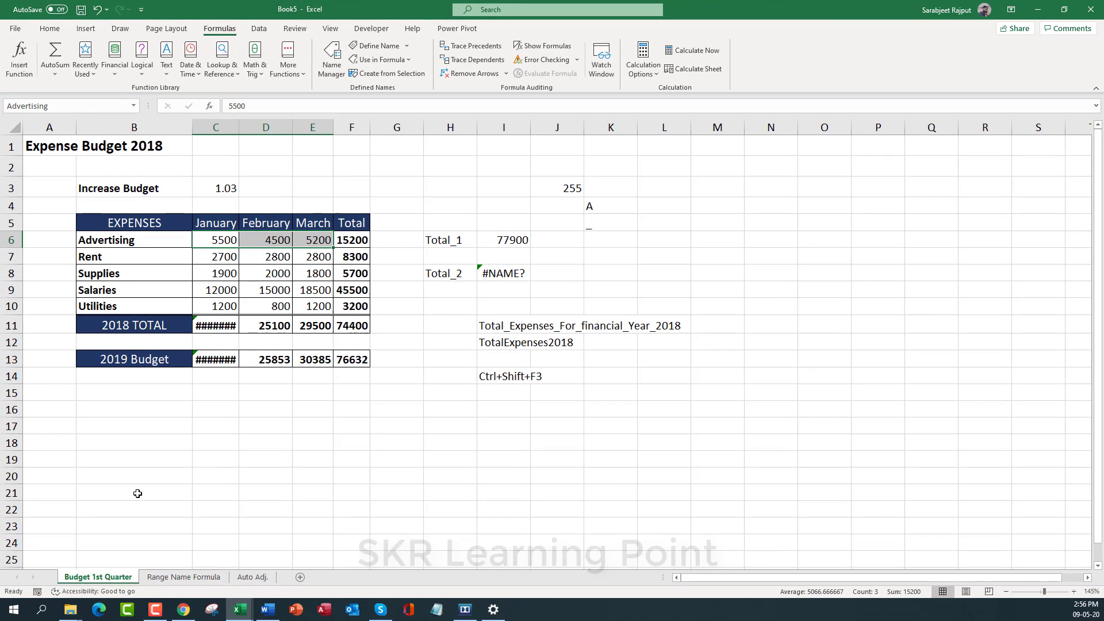
Jump to Advertising from the Auto Adj. sheet, then select Rent's values C7:E7
click(247, 580)
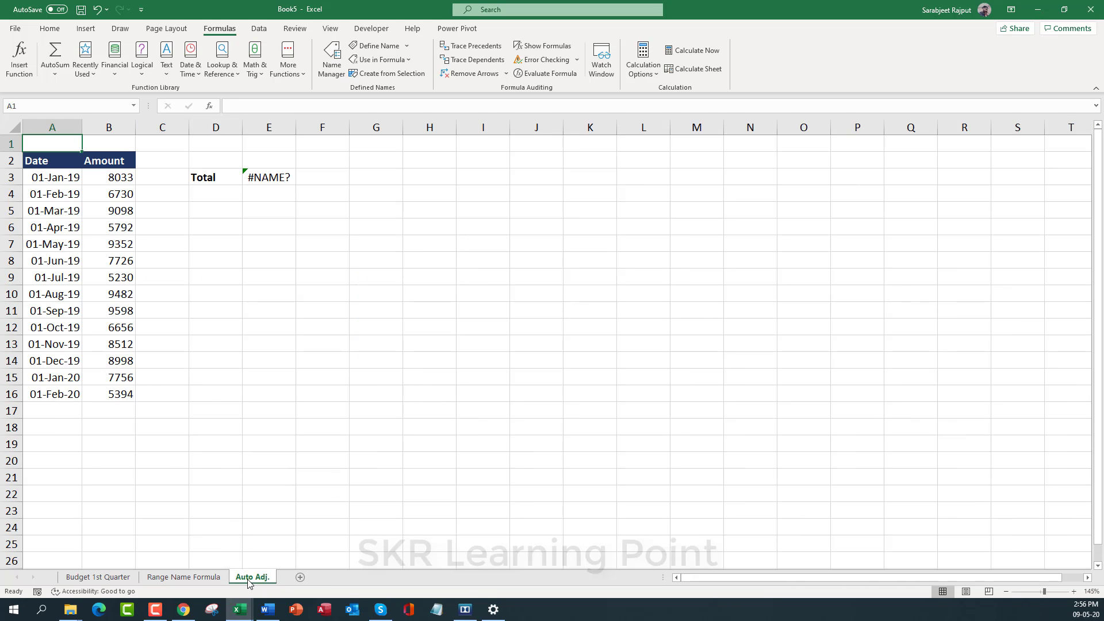
click(133, 107)
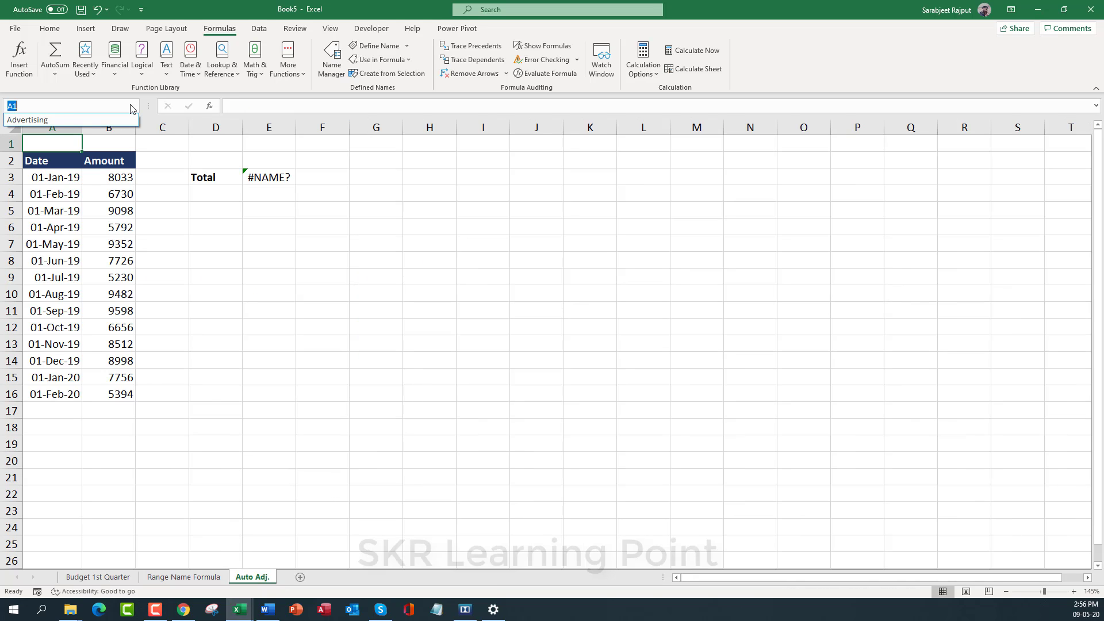
click(57, 119)
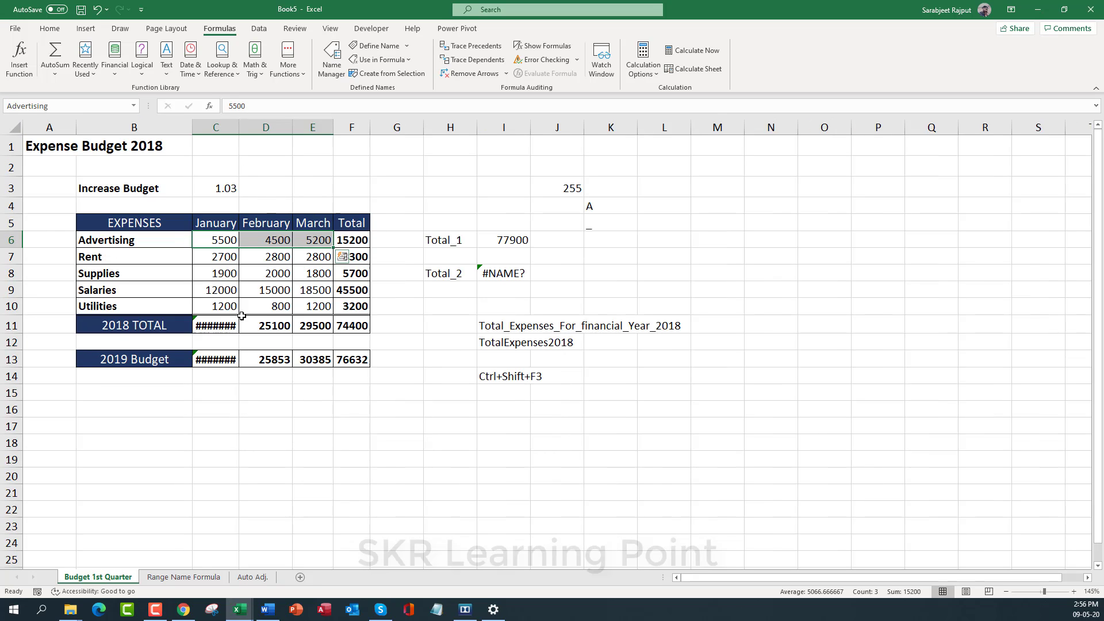
click(227, 305)
click(234, 255)
drag(234, 255, 315, 256)
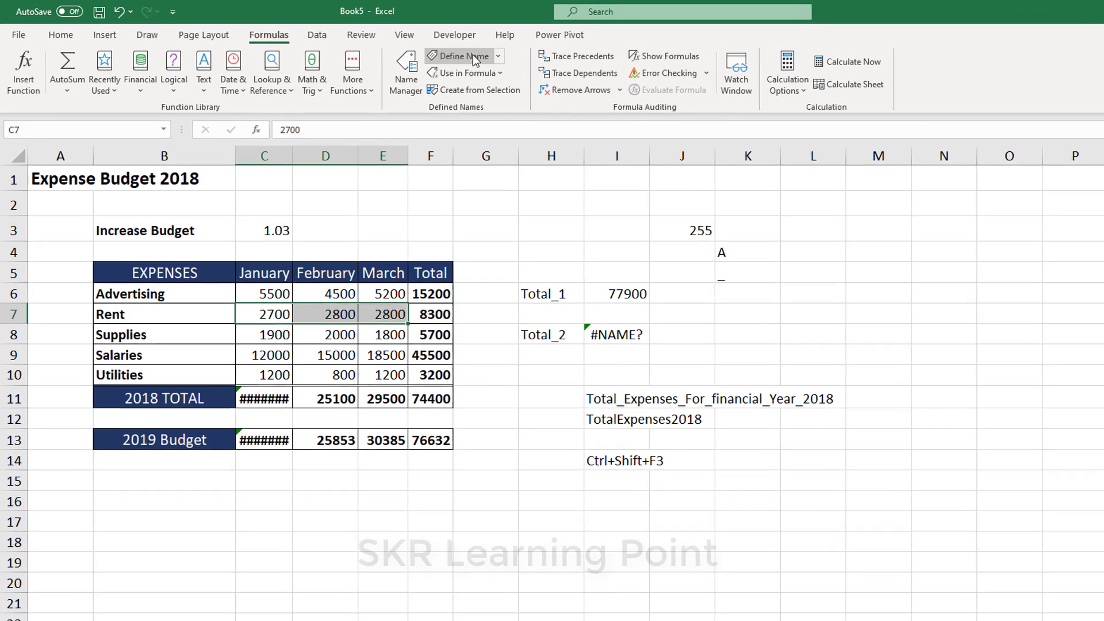
Define C7:E7 as Rent with scope set to the Budget 1st Quarter sheet
click(409, 49)
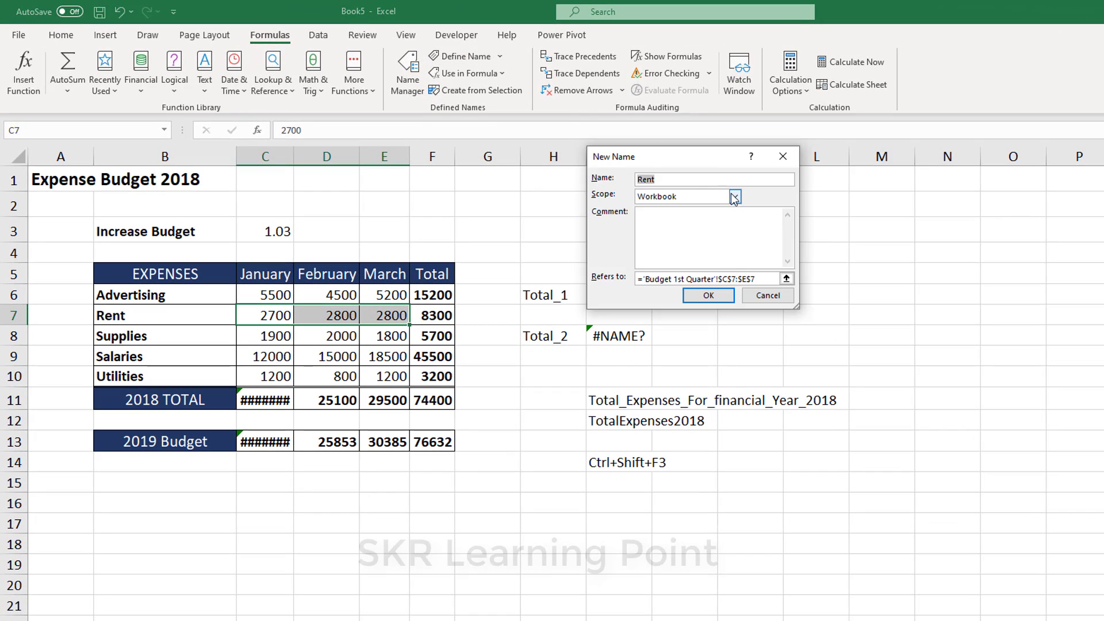
click(735, 196)
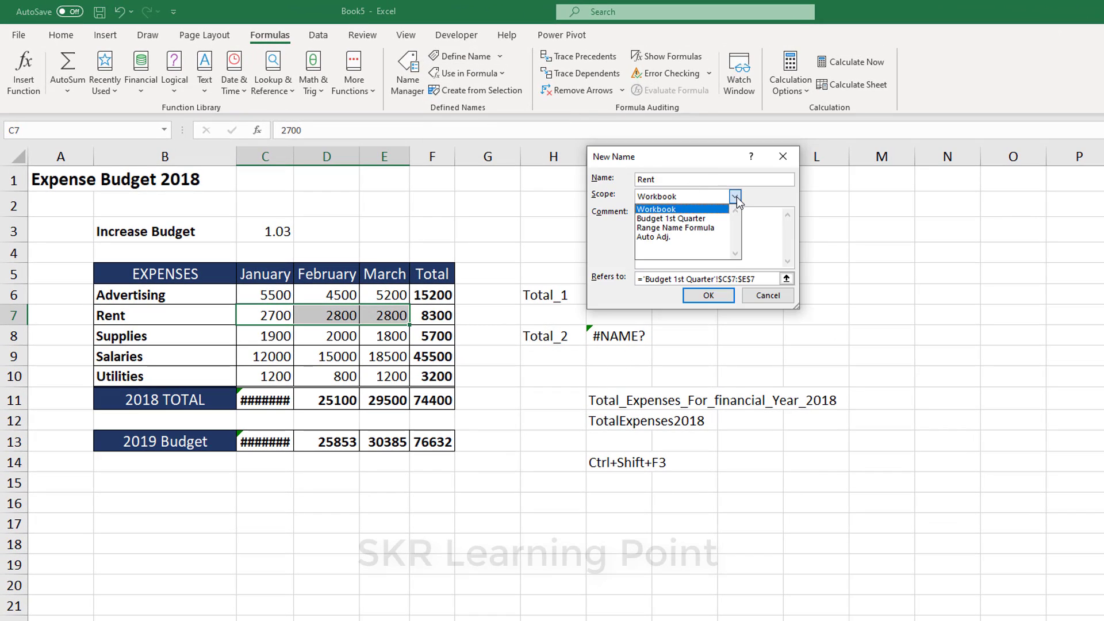
click(679, 223)
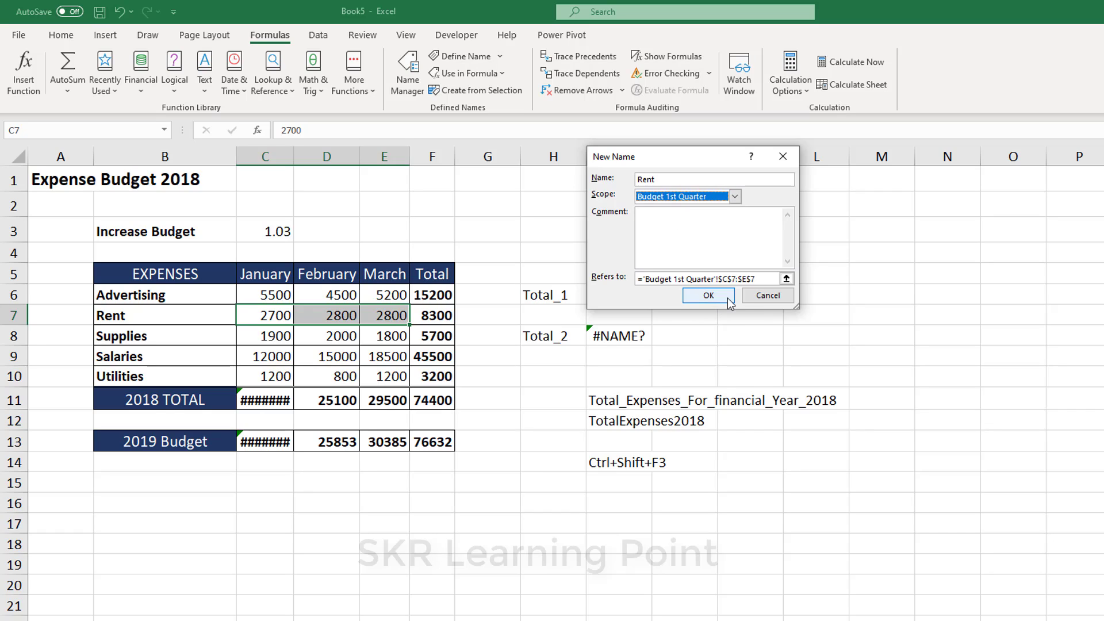
click(697, 296)
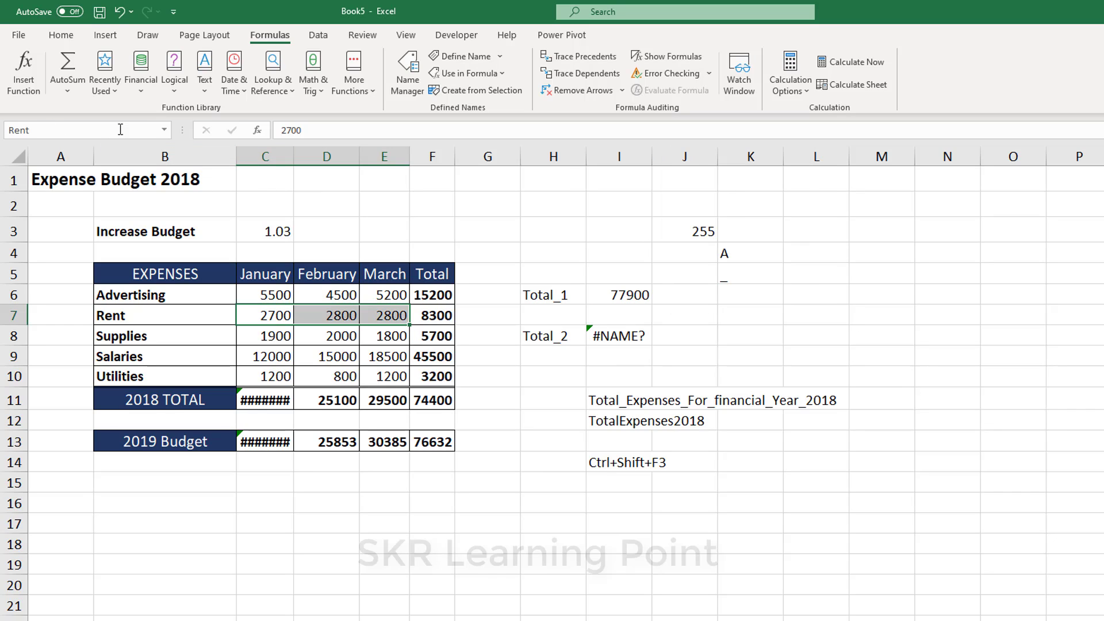
click(164, 131)
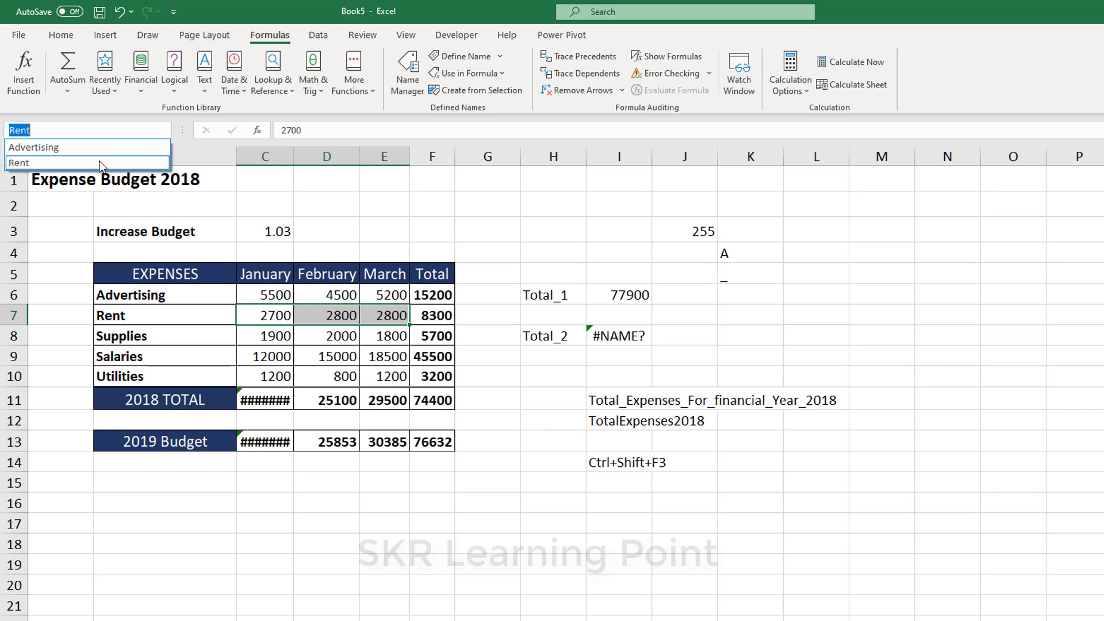
key(Escape)
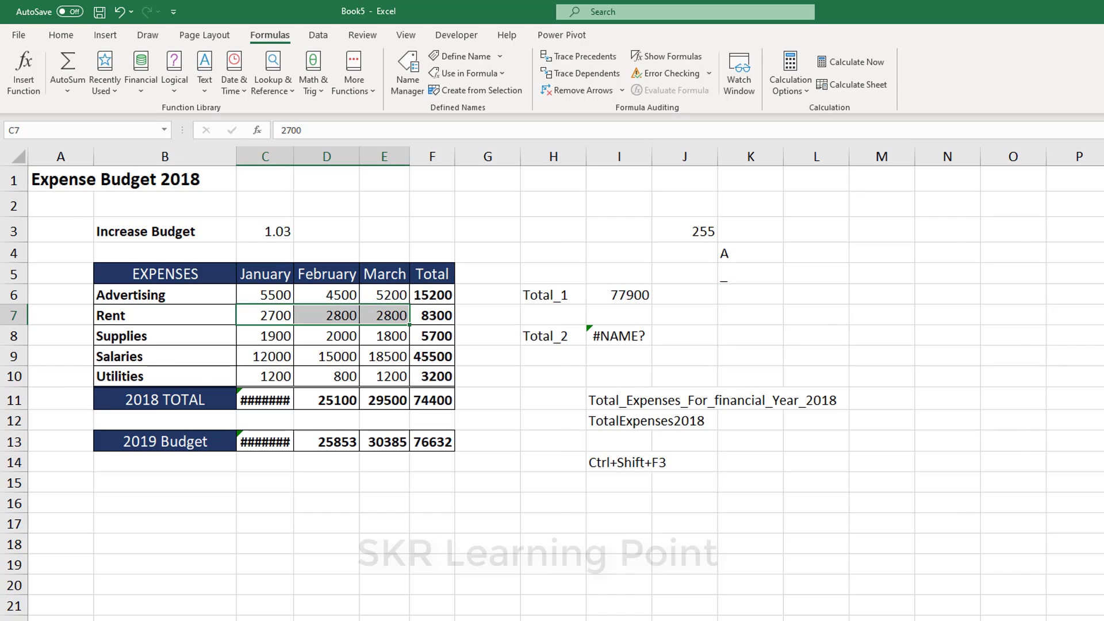
click(165, 130)
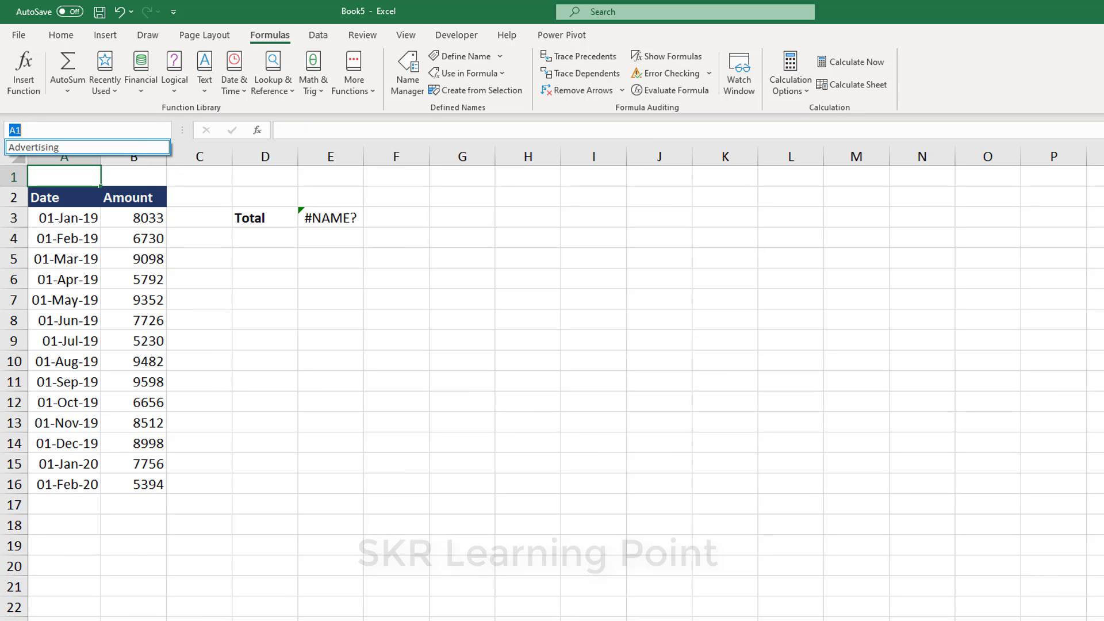
key(Escape)
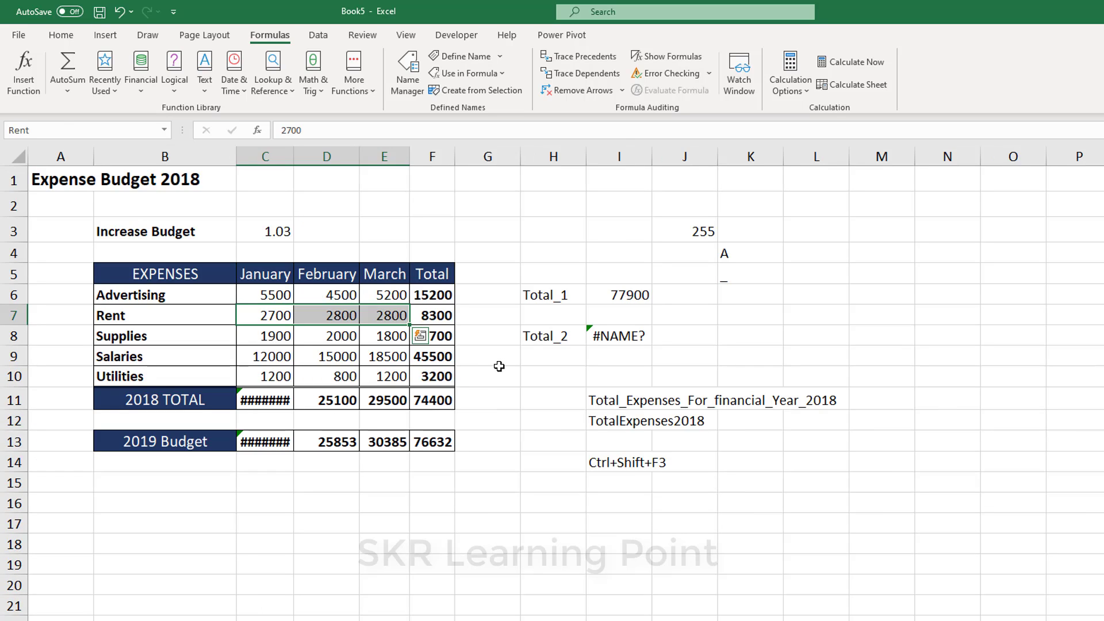
click(498, 363)
click(259, 318)
drag(419, 313, 400, 315)
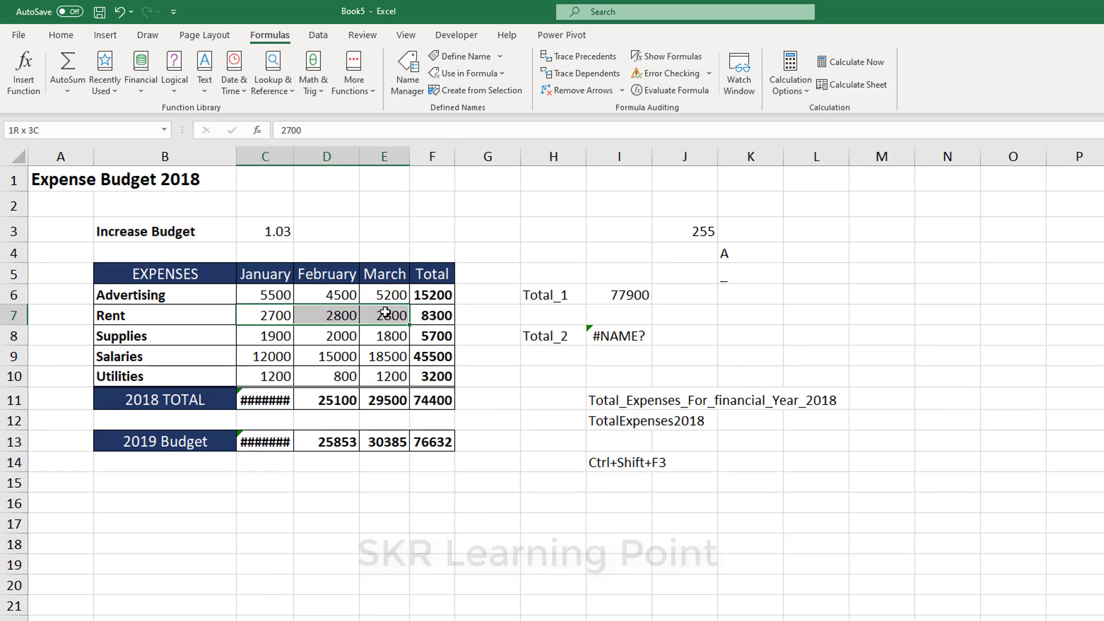
click(522, 367)
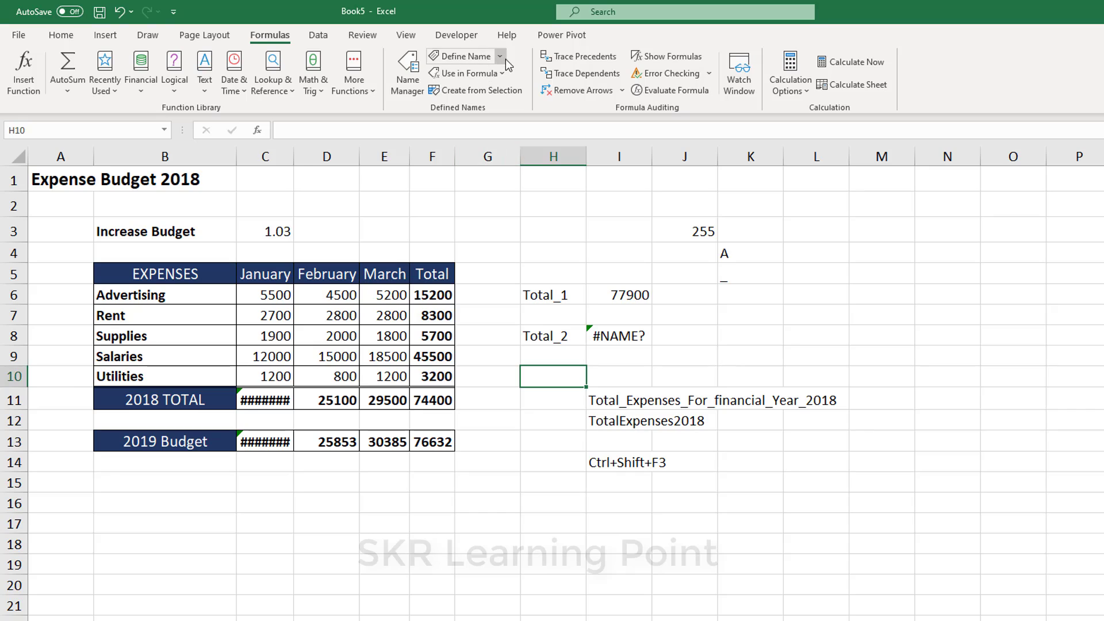
drag(270, 295, 374, 375)
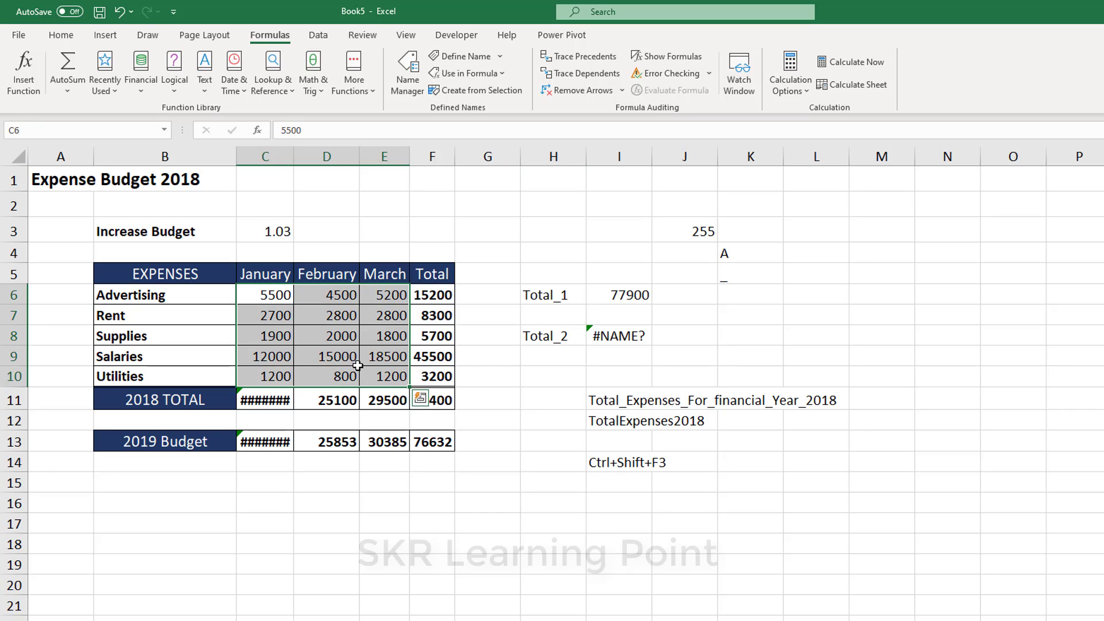
Delete both the Advertising and Rent defined names in Name Manager
click(411, 92)
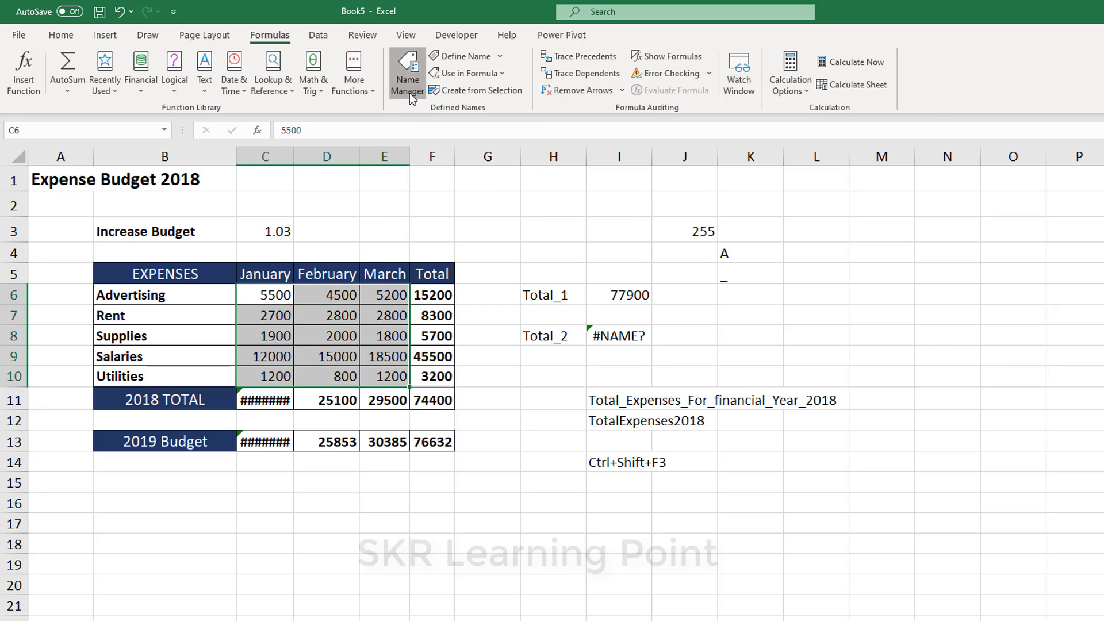
click(469, 208)
shift+click(413, 195)
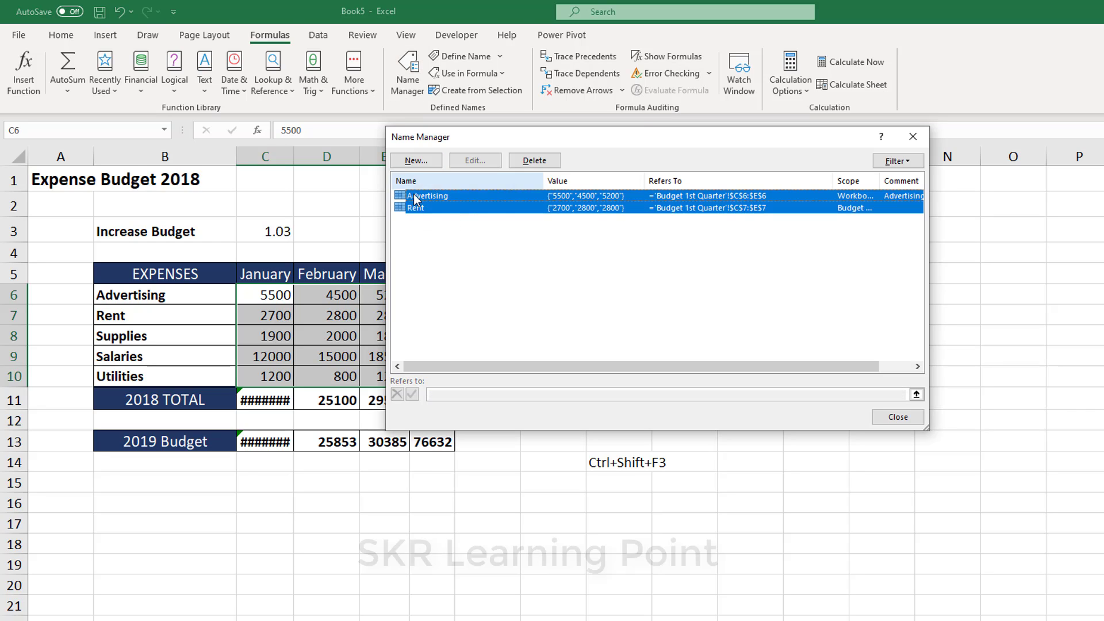
click(534, 161)
click(666, 415)
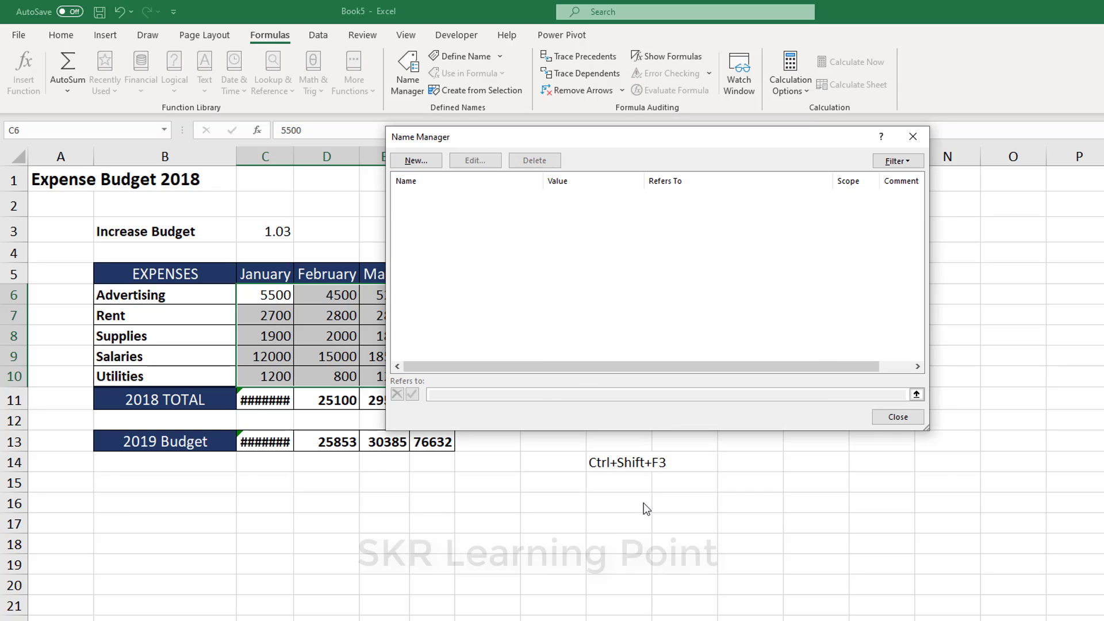
click(913, 137)
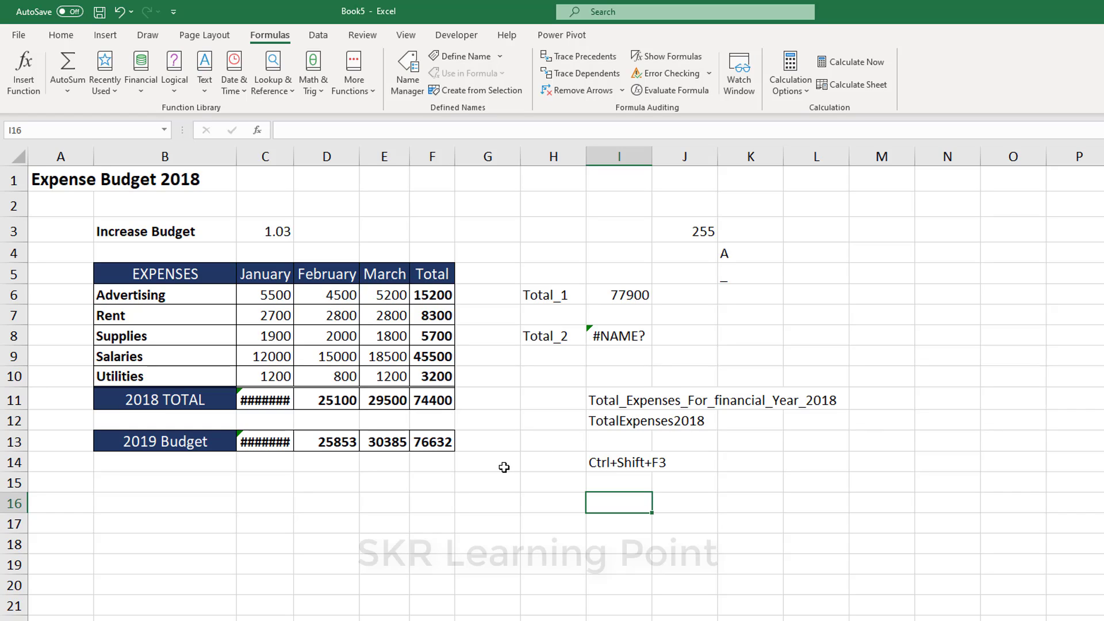
Try selecting the month columns and expense rows, then select the whole table B5:E10 with labels
click(416, 604)
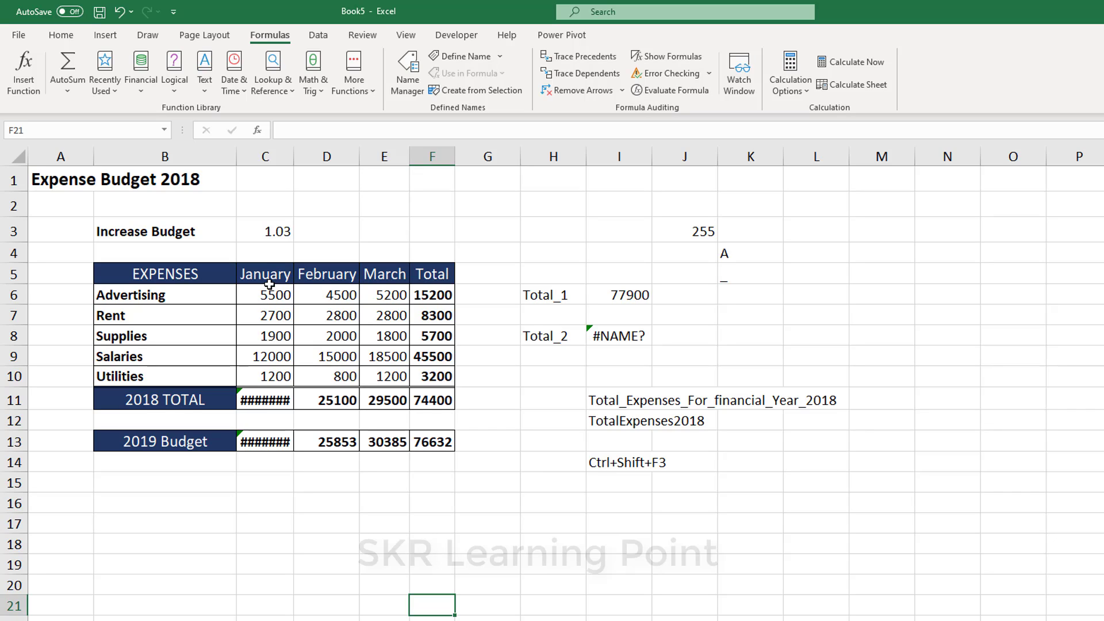
drag(270, 293, 264, 377)
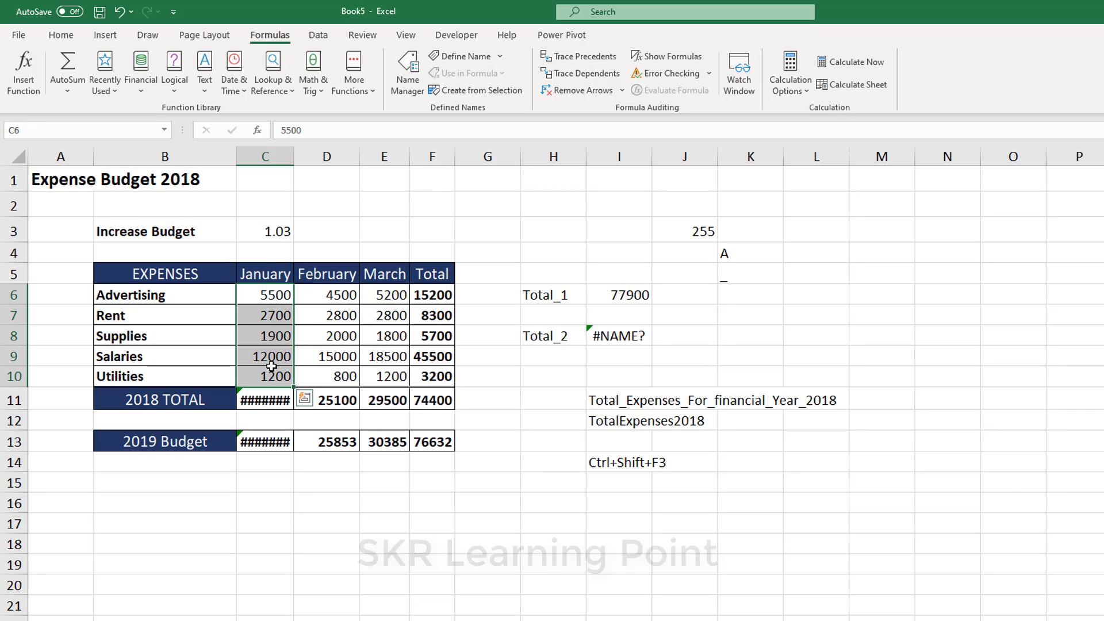
drag(328, 305, 328, 376)
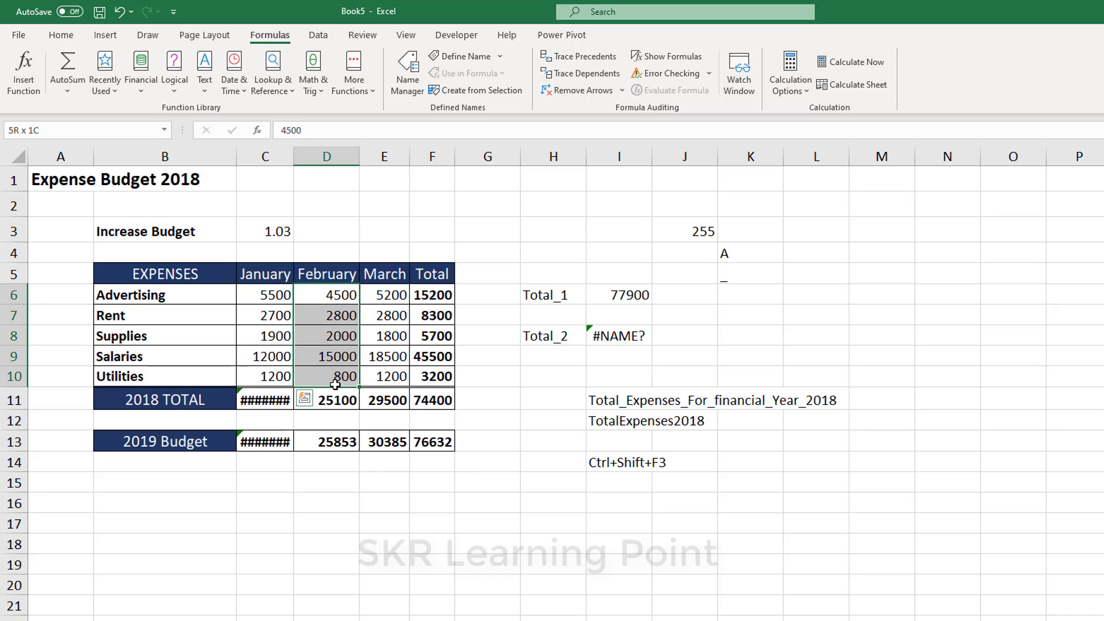
drag(393, 289, 385, 376)
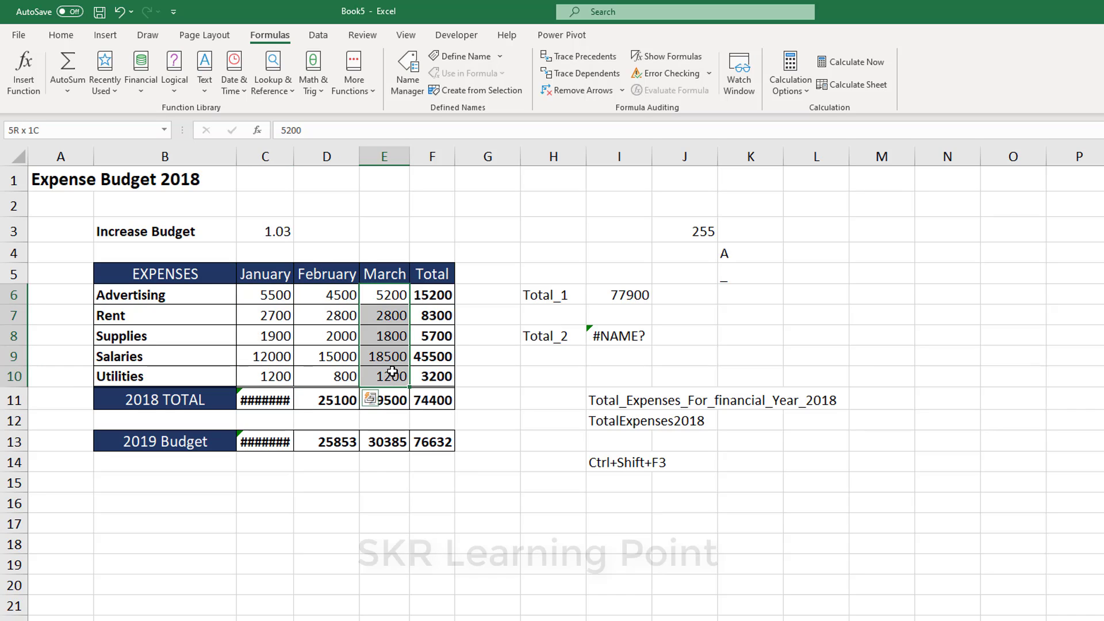
click(271, 298)
shift+click(373, 304)
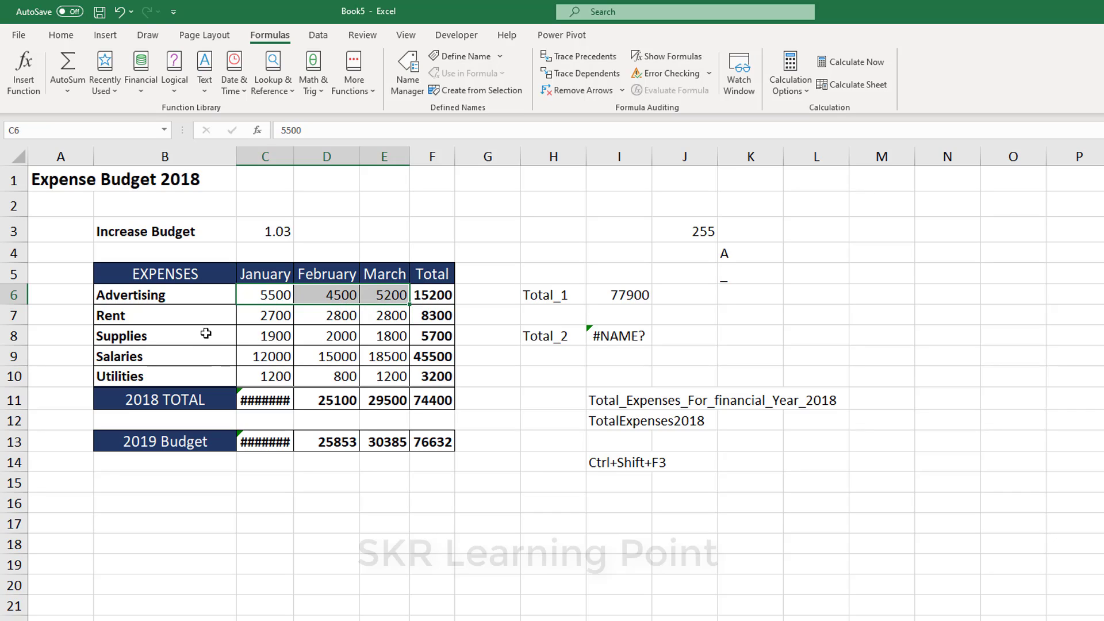
mouse_move(266, 338)
mouse_down()
mouse_move(391, 339)
mouse_move(270, 357)
mouse_up()
click(270, 357)
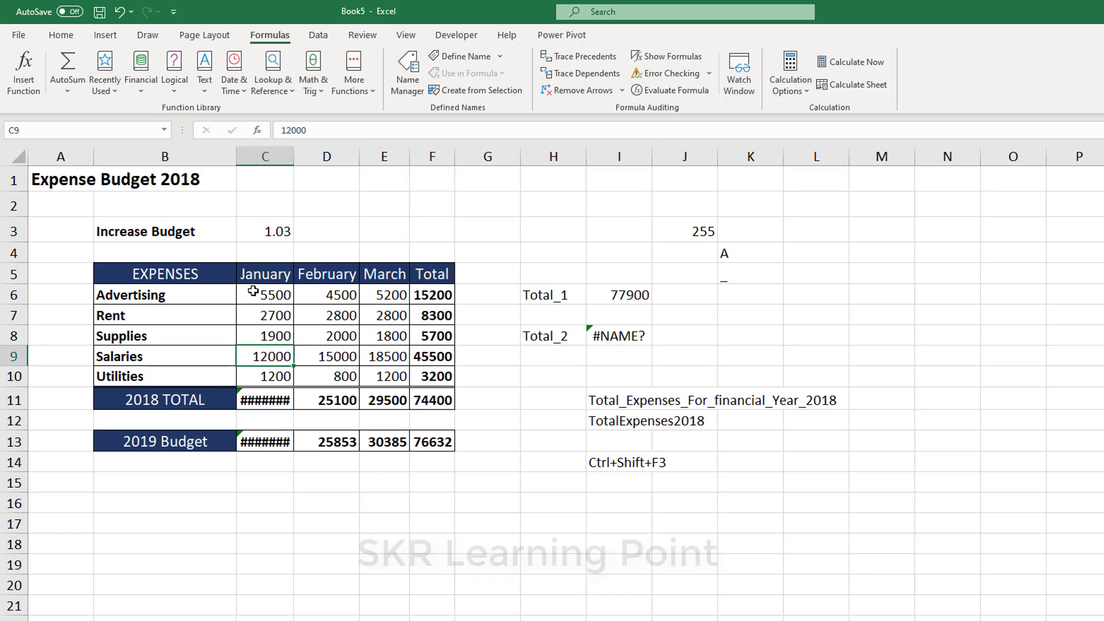
drag(204, 276, 375, 369)
key(ctrl+shift+F3)
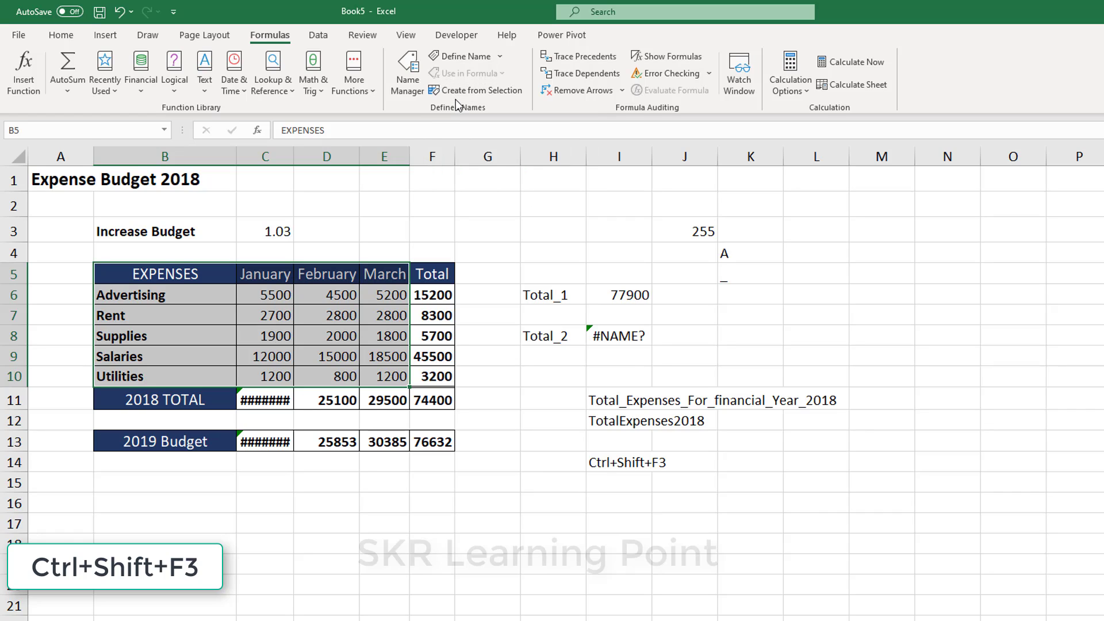
Create names from the left-column labels only, with Top row unchecked
key(ctrl+shift+F3)
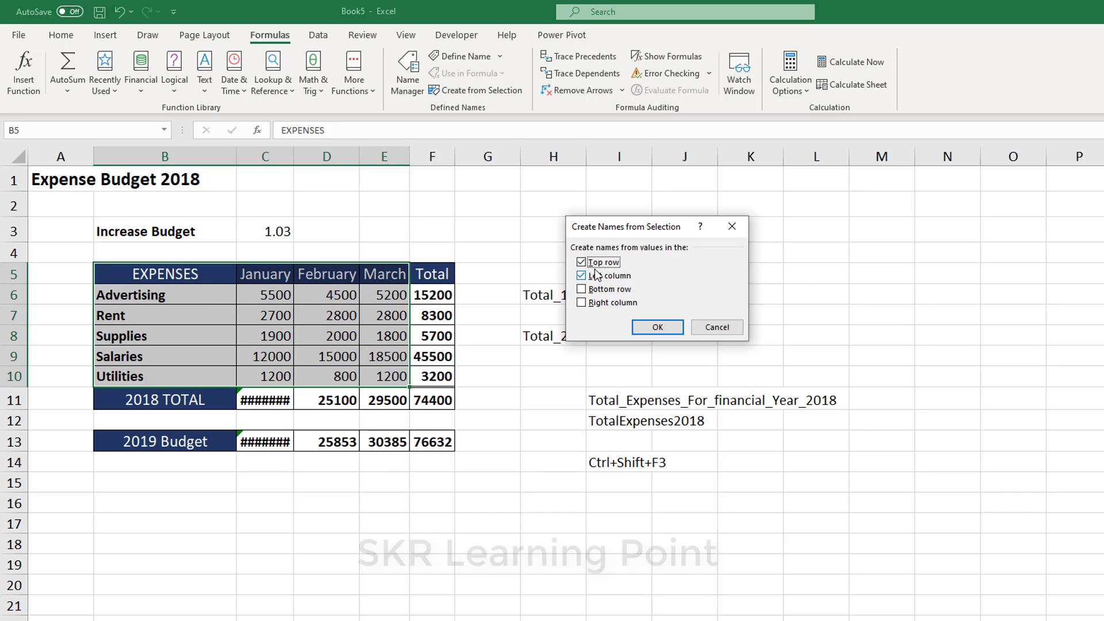
click(581, 263)
click(653, 328)
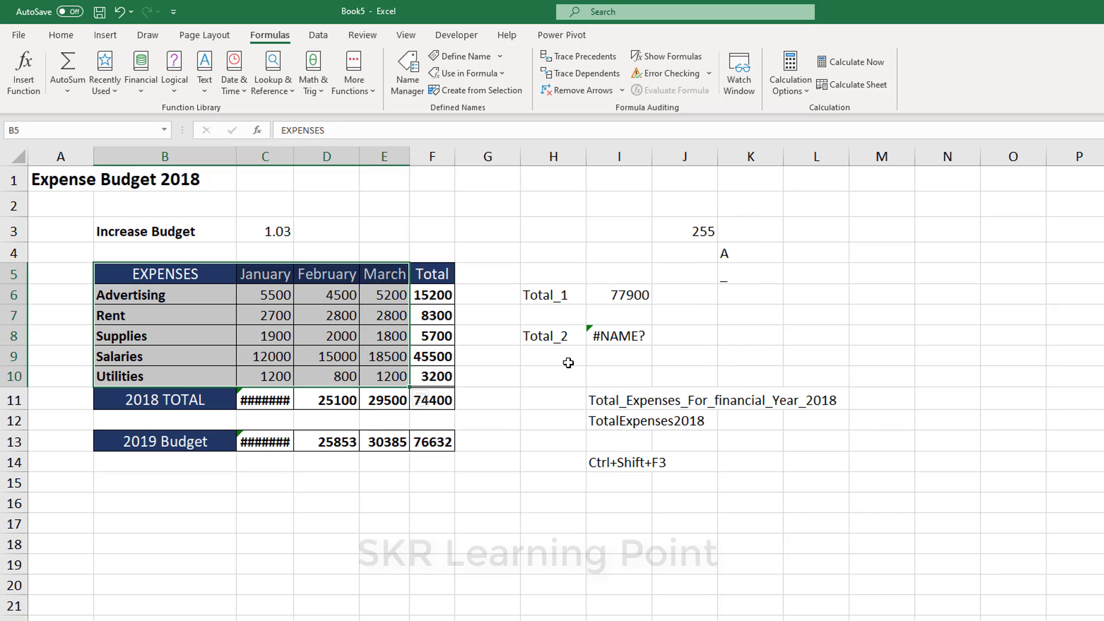
click(505, 442)
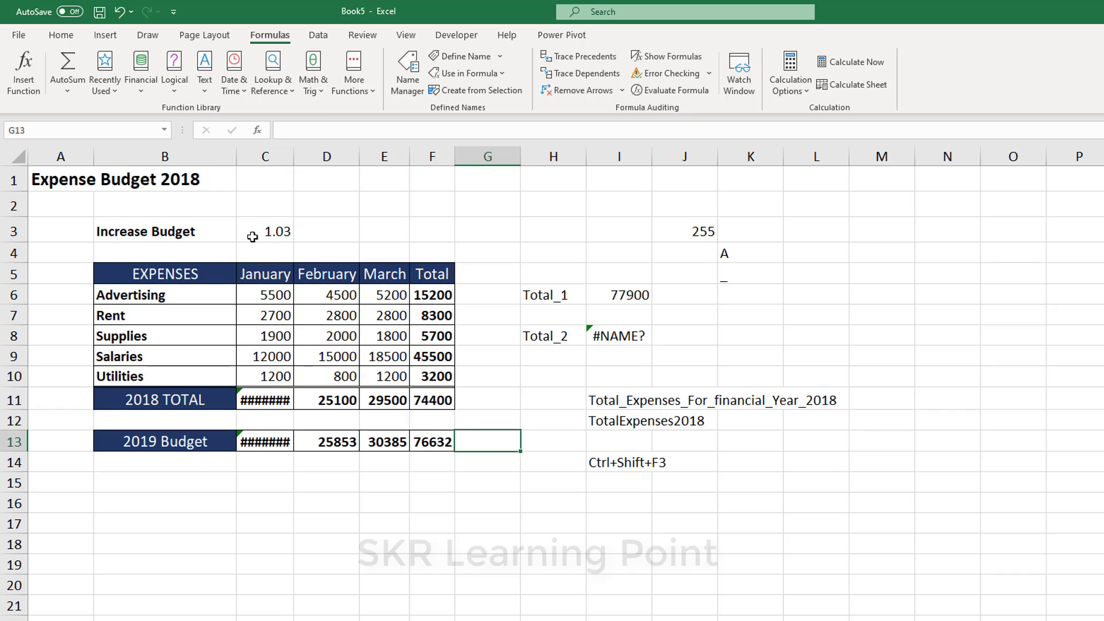
Go to Supplies from the Name Box list, then reselect the expense table B5:E10
click(164, 130)
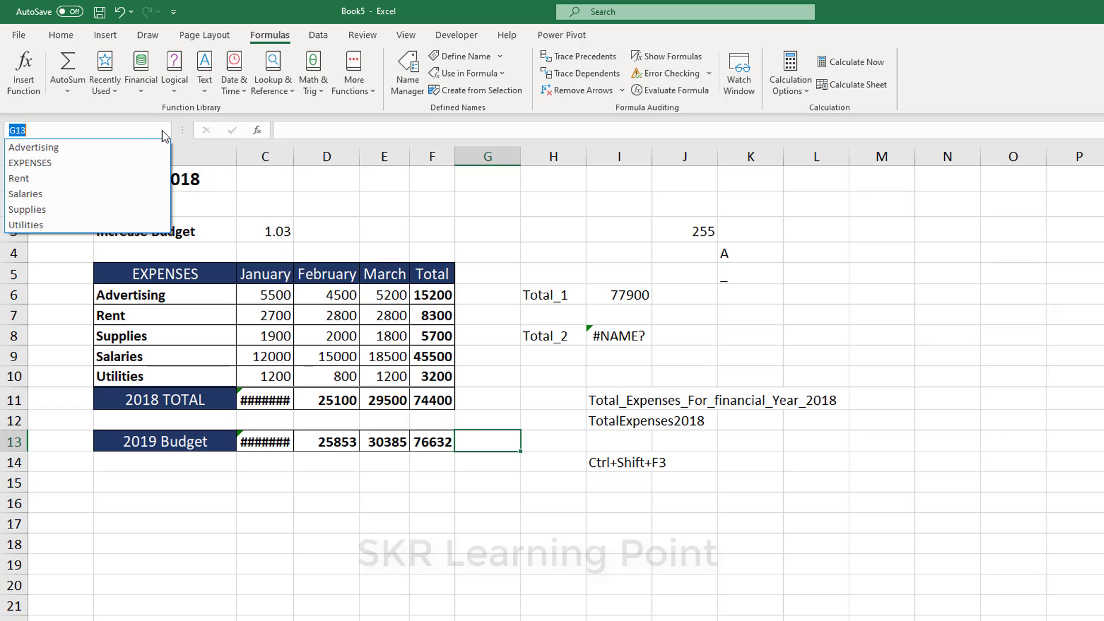
click(104, 209)
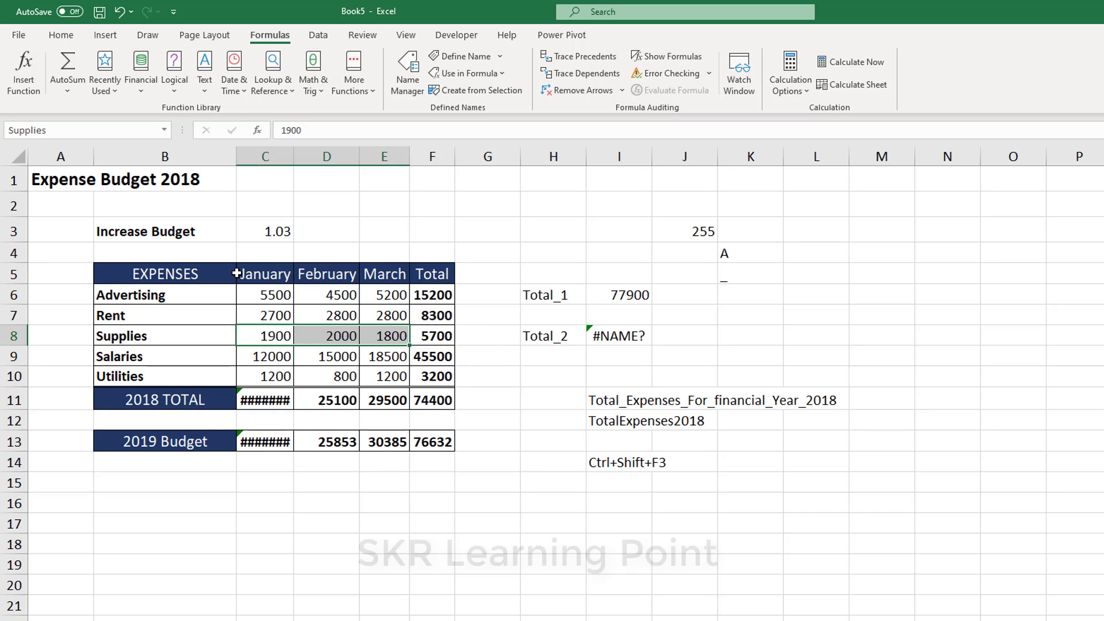
drag(240, 274, 385, 278)
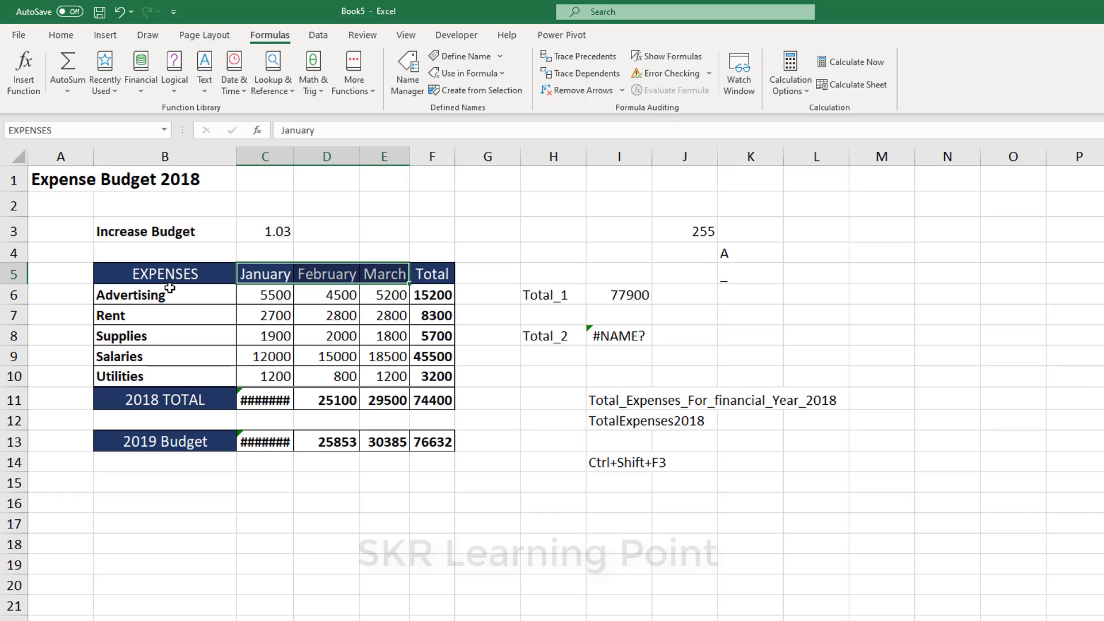
drag(171, 276, 373, 375)
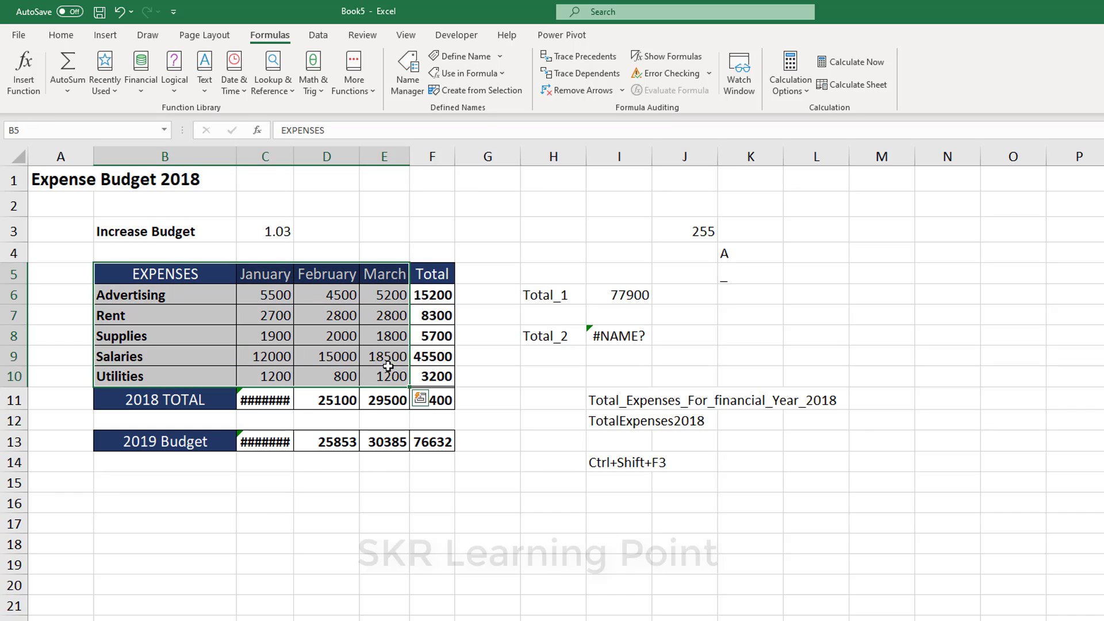
Create names from the top-row month headers only, replacing the existing EXPENSES name
click(488, 91)
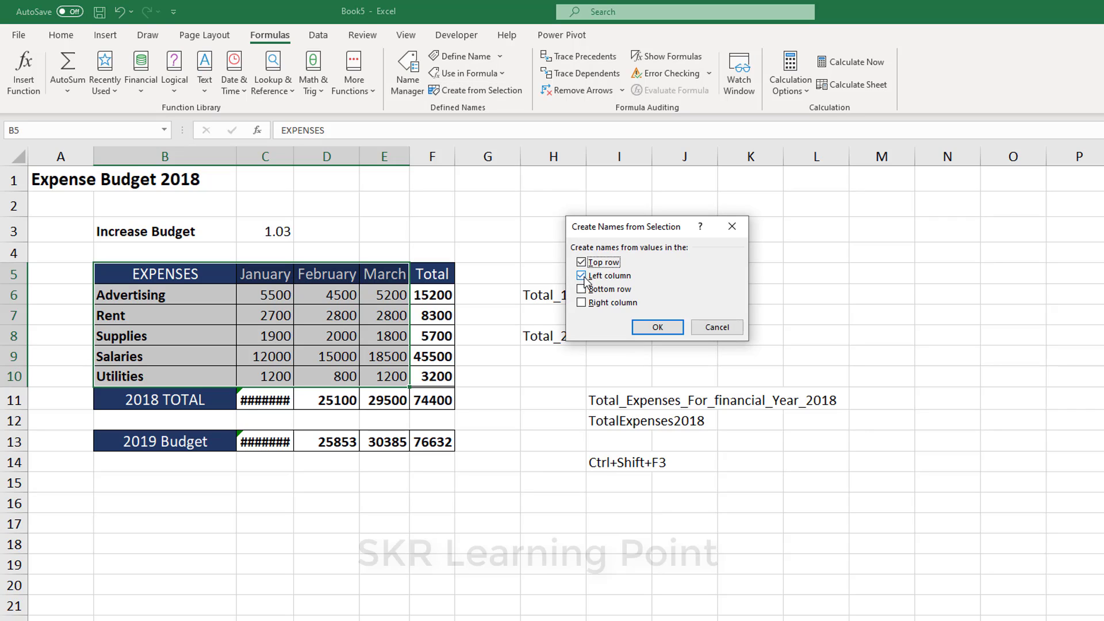
click(582, 276)
click(658, 329)
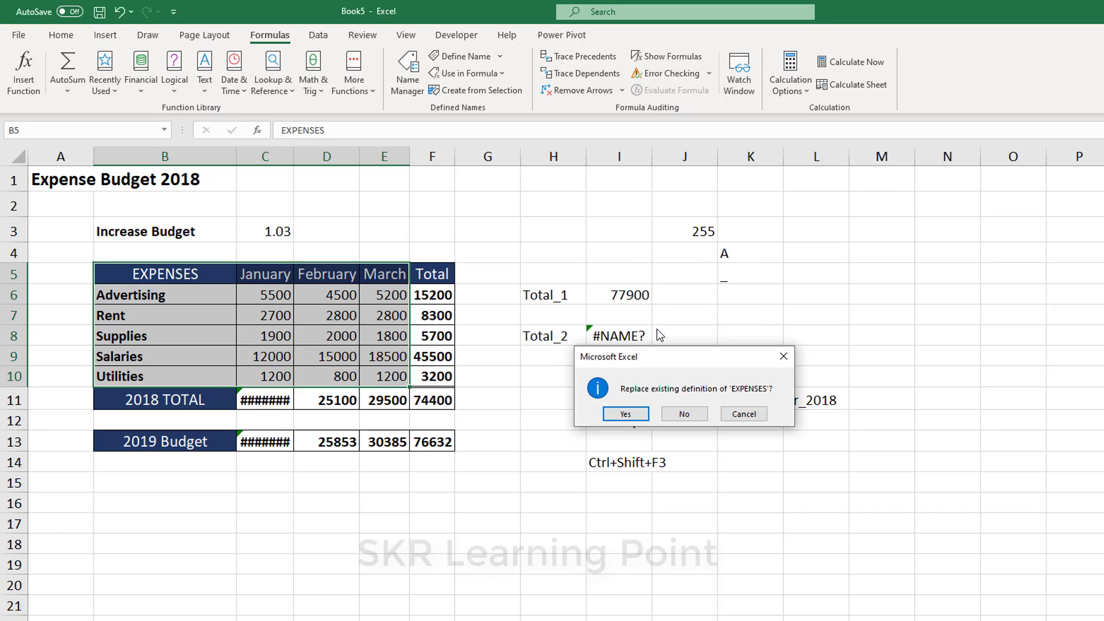
click(627, 414)
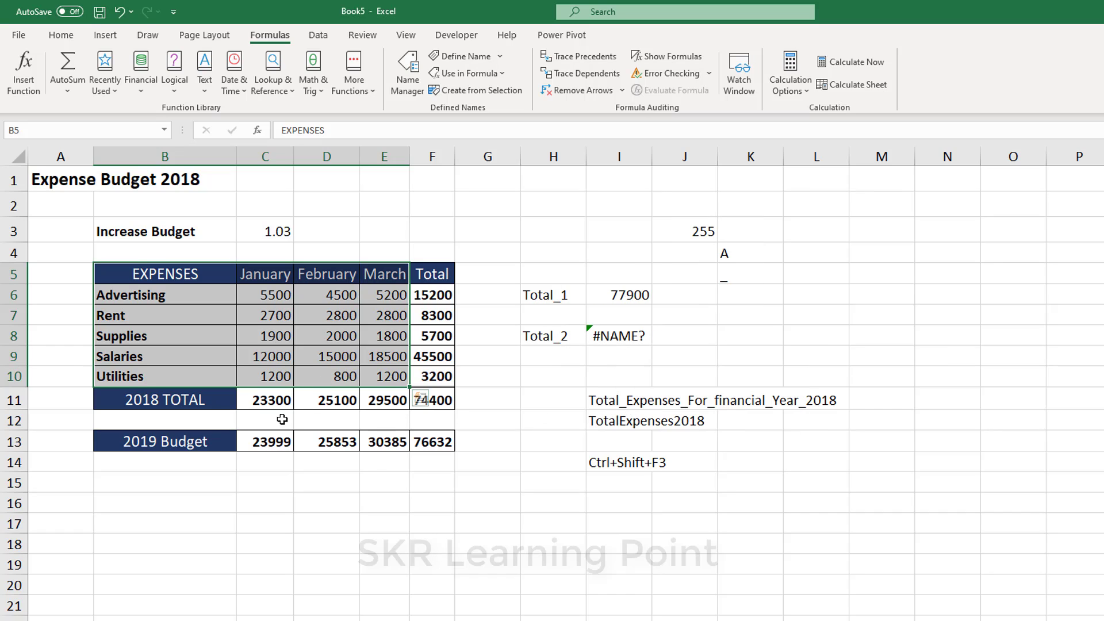
click(274, 275)
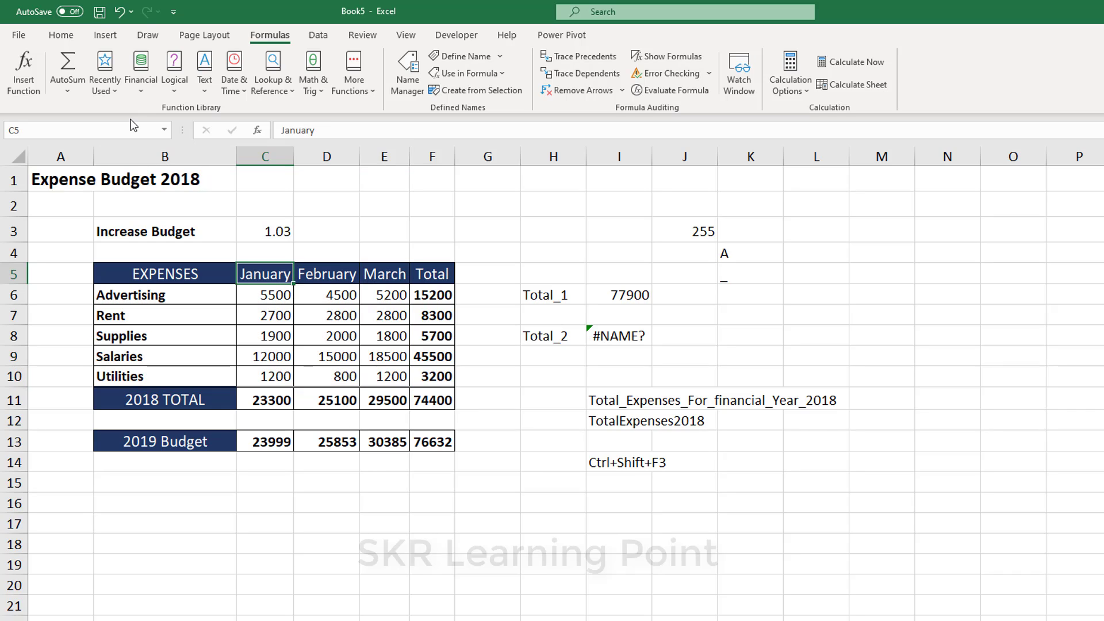
click(165, 130)
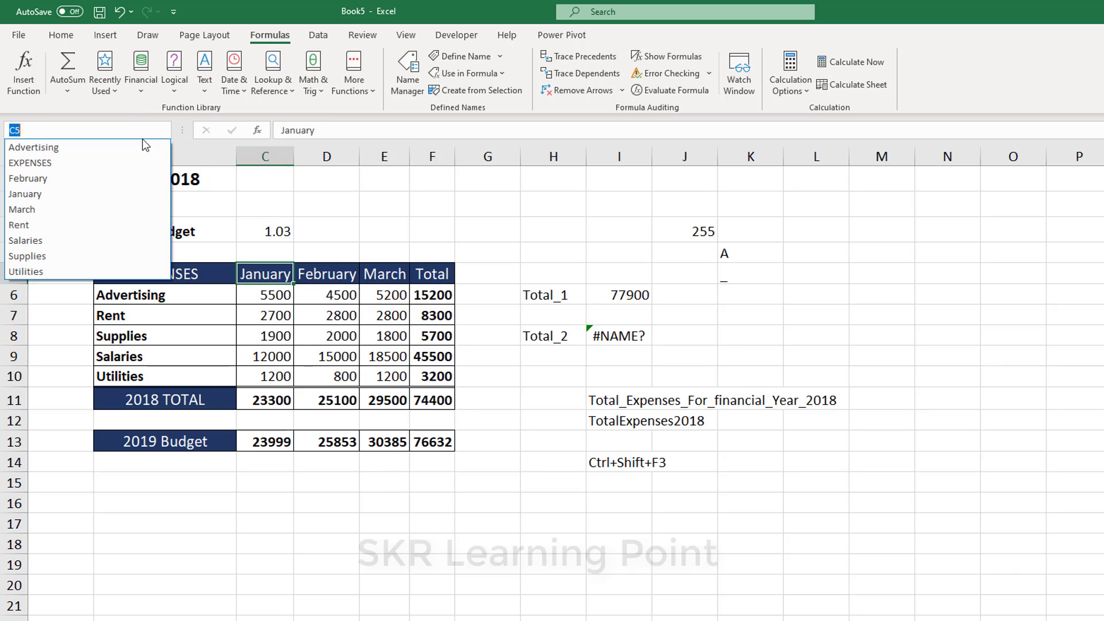
click(81, 193)
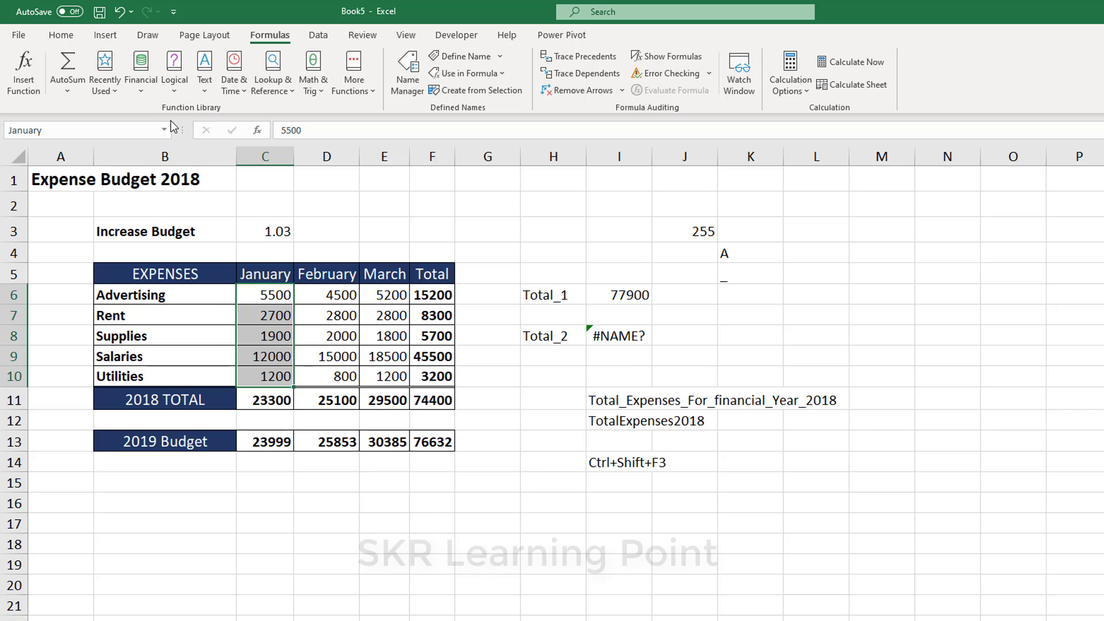
click(165, 130)
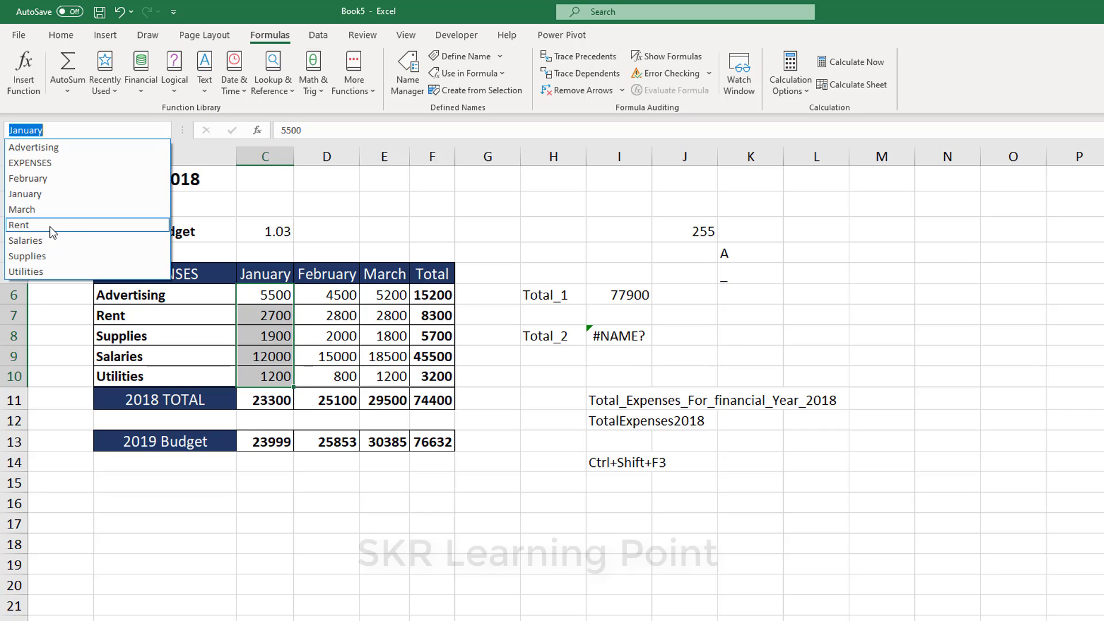
click(49, 225)
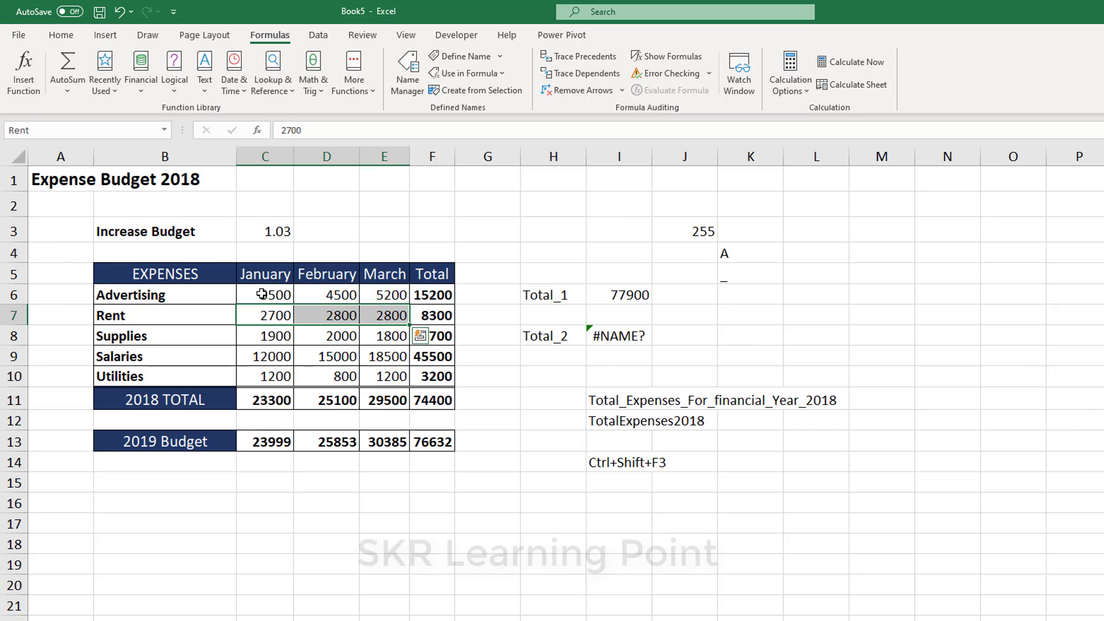
drag(266, 296, 385, 377)
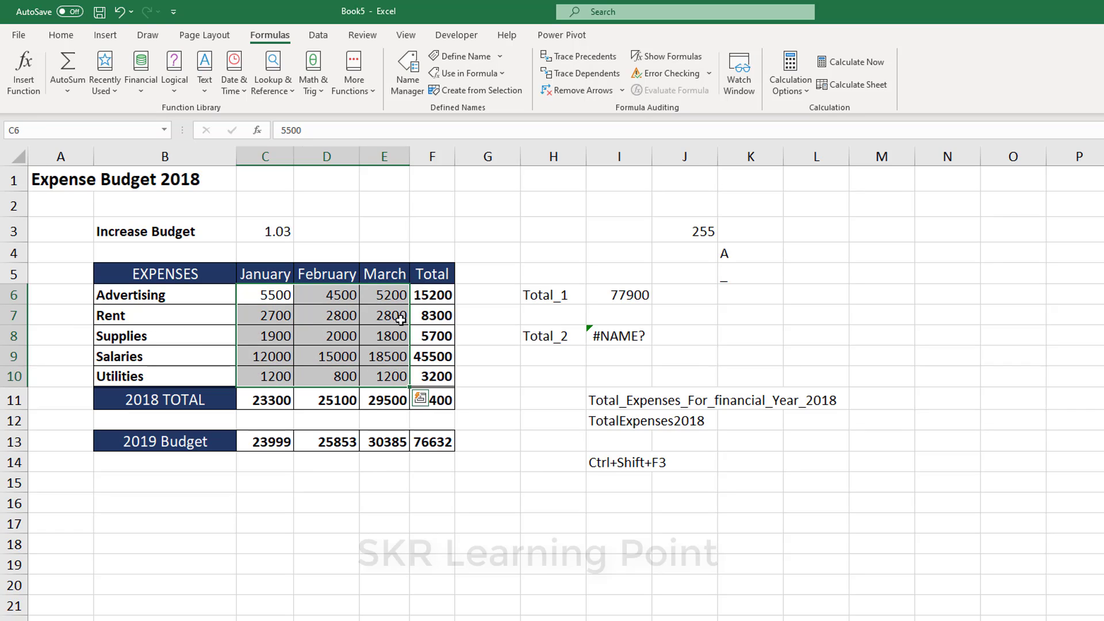
click(271, 457)
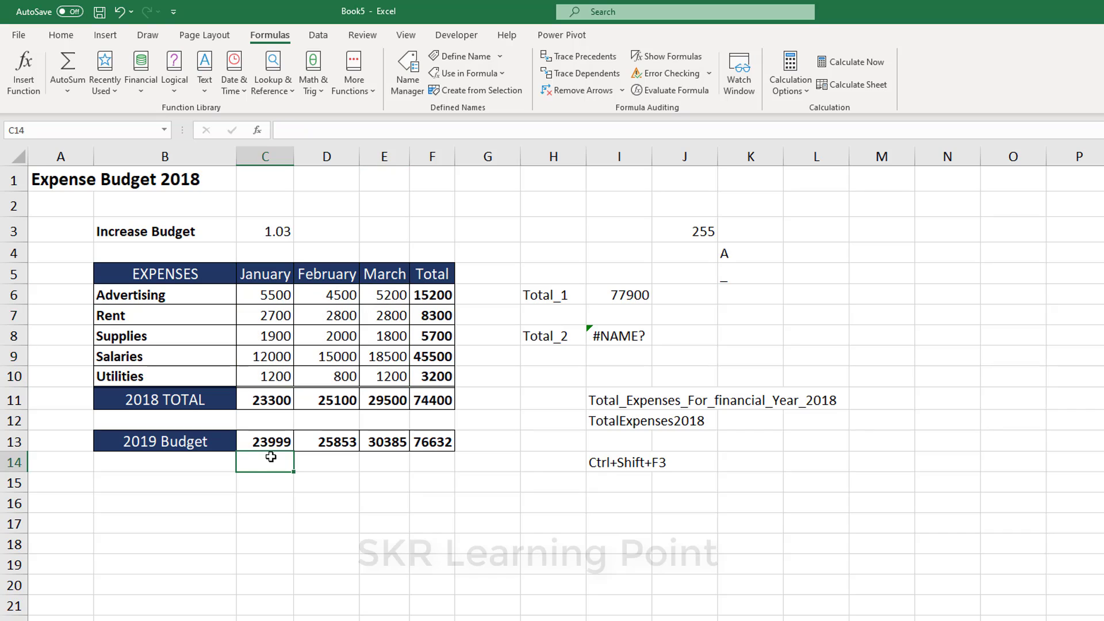
Inspect the Total_2 formula to find the undefined name TotalExpenses, leaving it unchanged
click(612, 340)
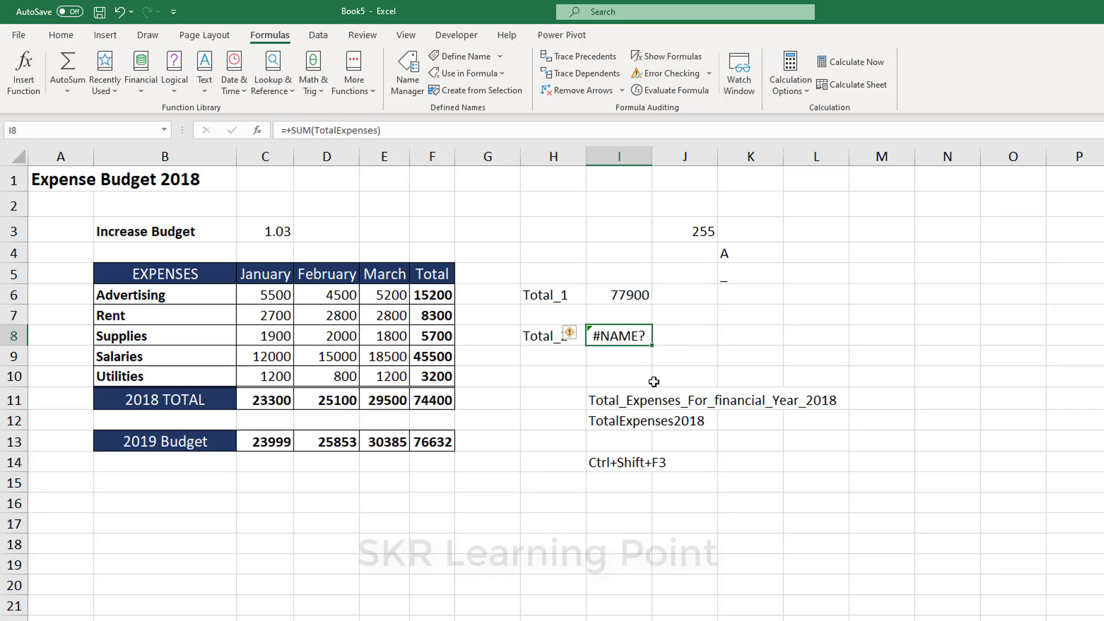
key(F2)
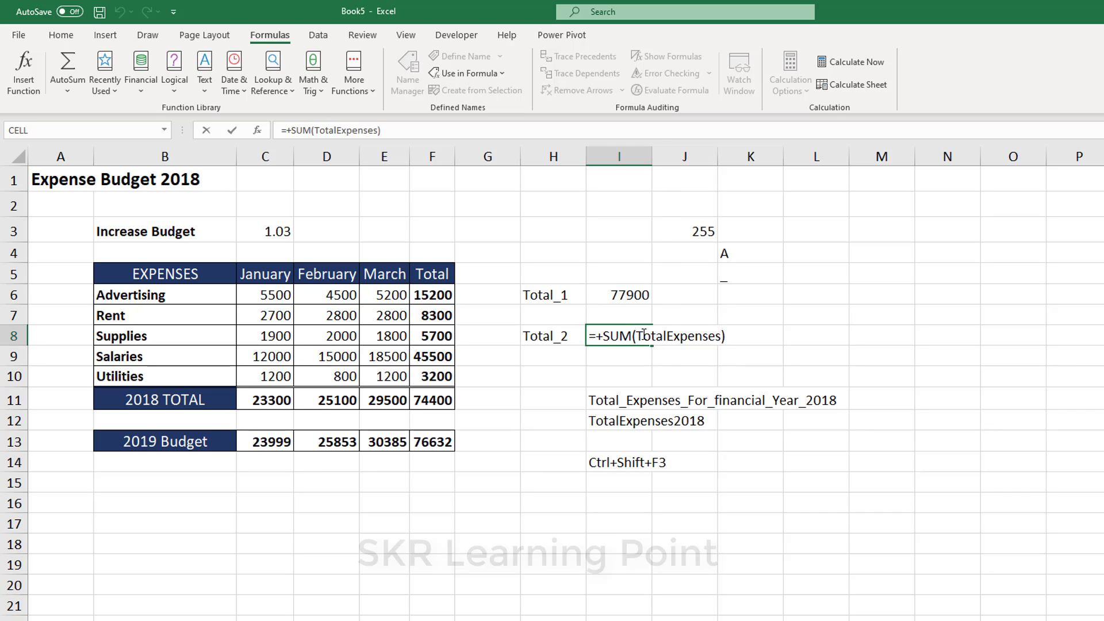
drag(636, 336, 717, 336)
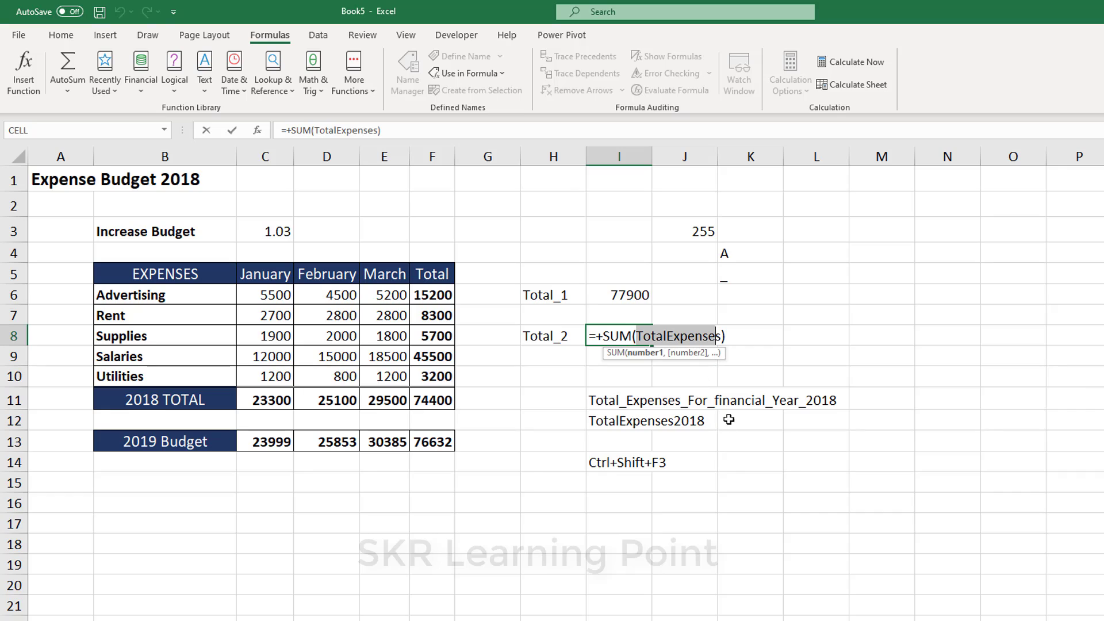
key(shift+Right)
key(ctrl+Return)
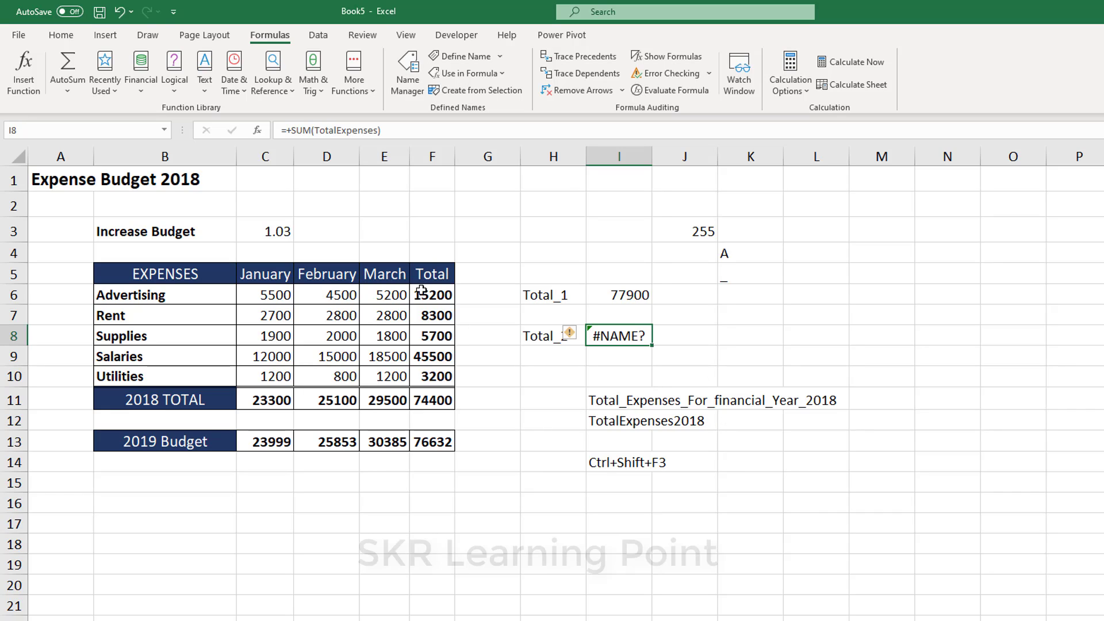
Name F6:F10 TotalExpenses in the Name Box and recheck the Total_2 formula
drag(422, 291, 428, 378)
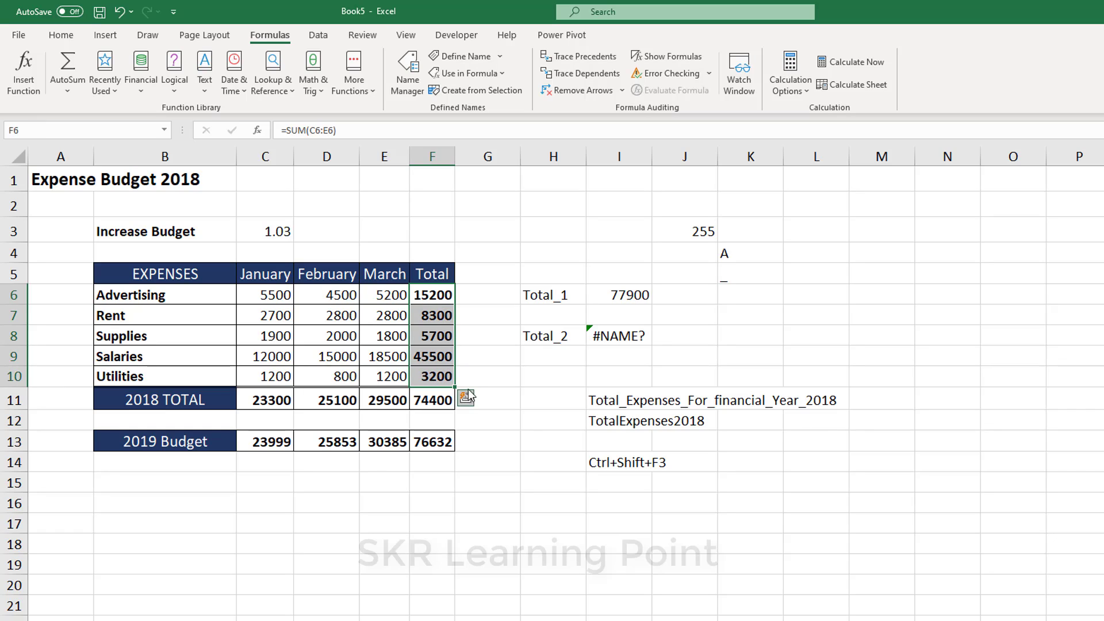
click(114, 128)
text(TotalExpenses)
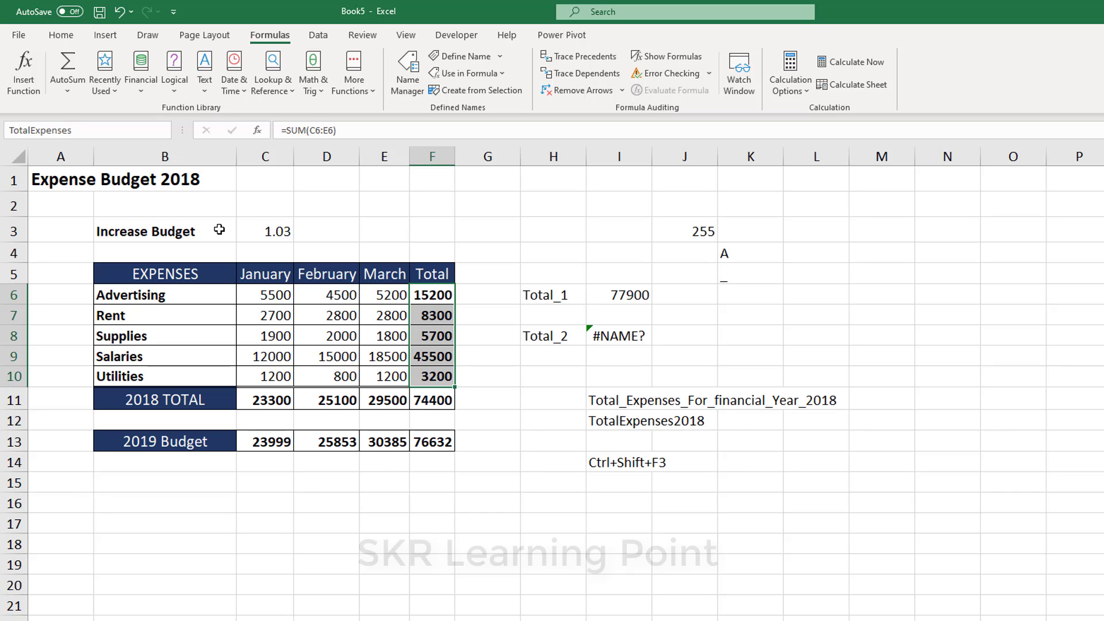
key(Return)
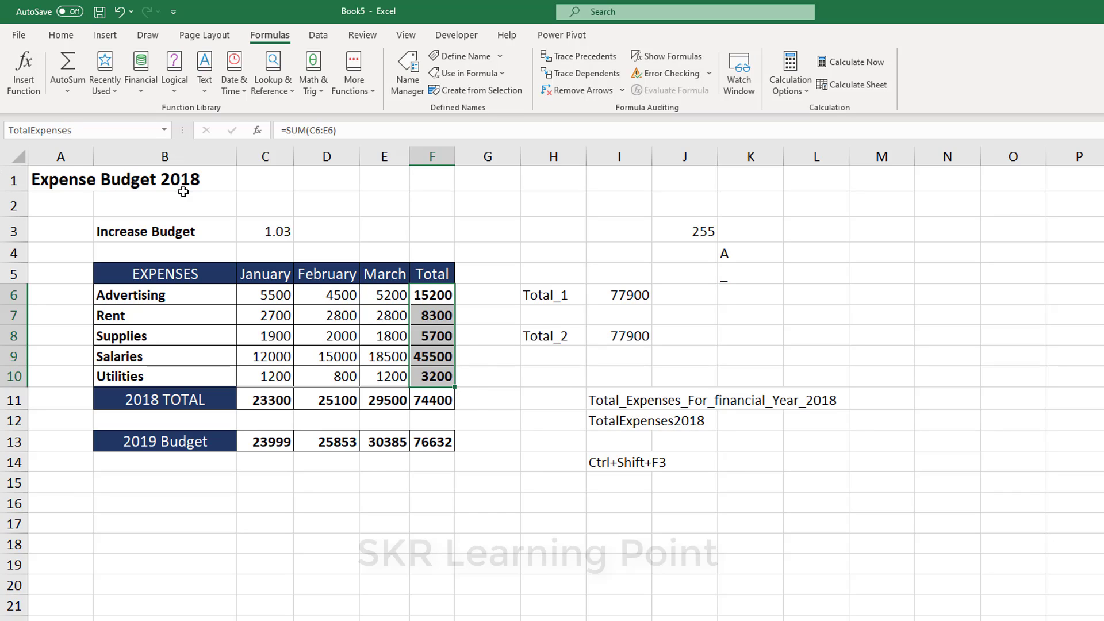
click(426, 313)
click(614, 332)
key(F2)
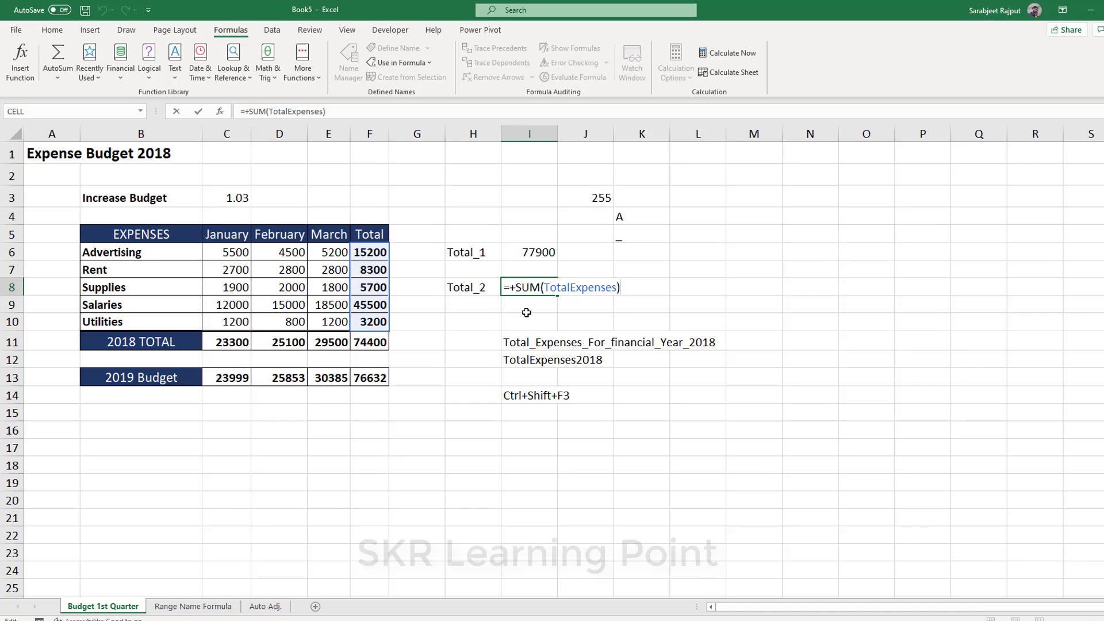
key(ctrl+Return)
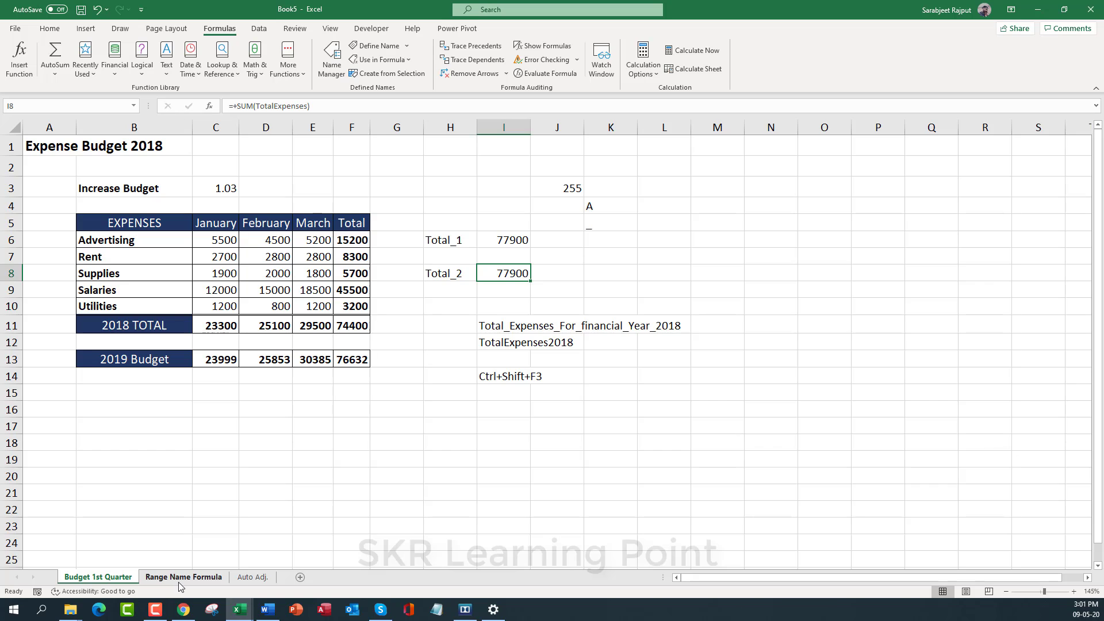
click(194, 578)
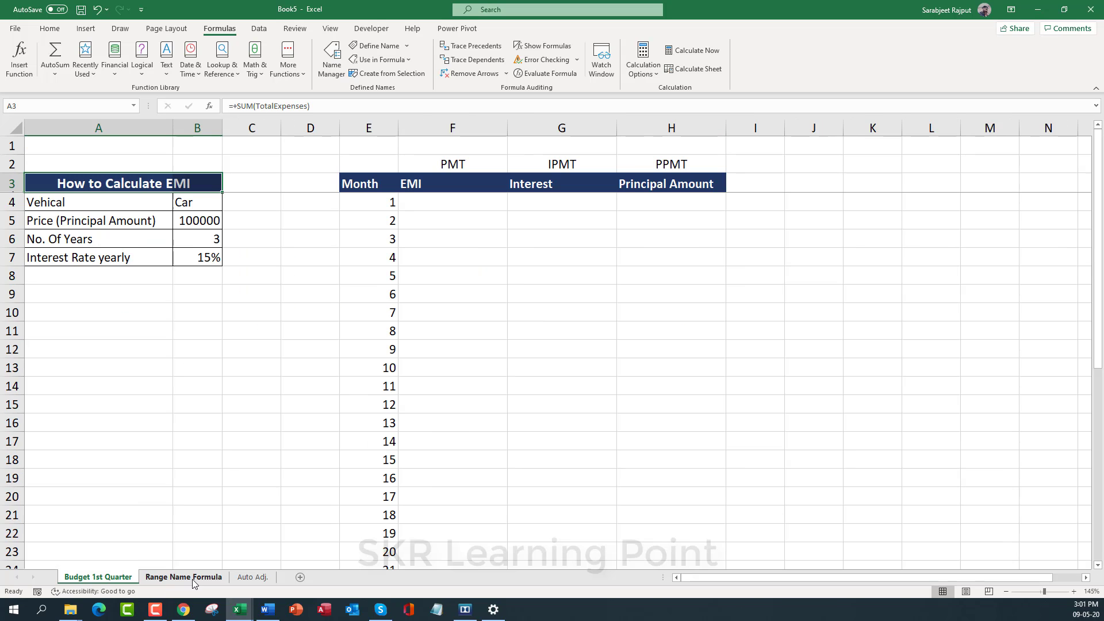
click(496, 207)
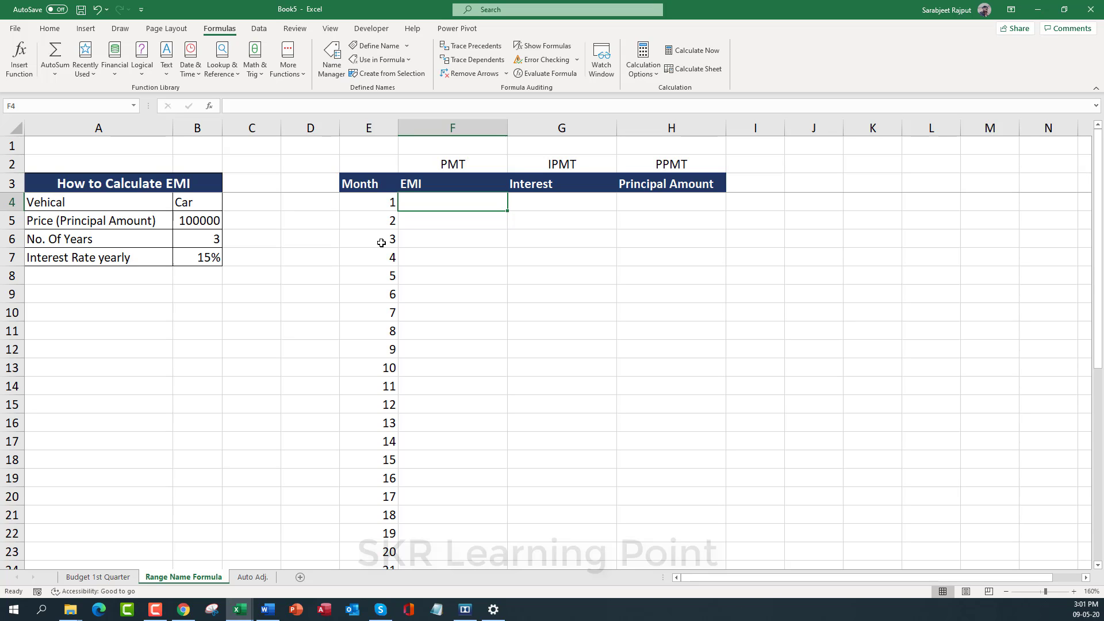
Enter =PMT($B$7/12,$B$6*12,$B$5) in F4 with all references made absolute
text(=)
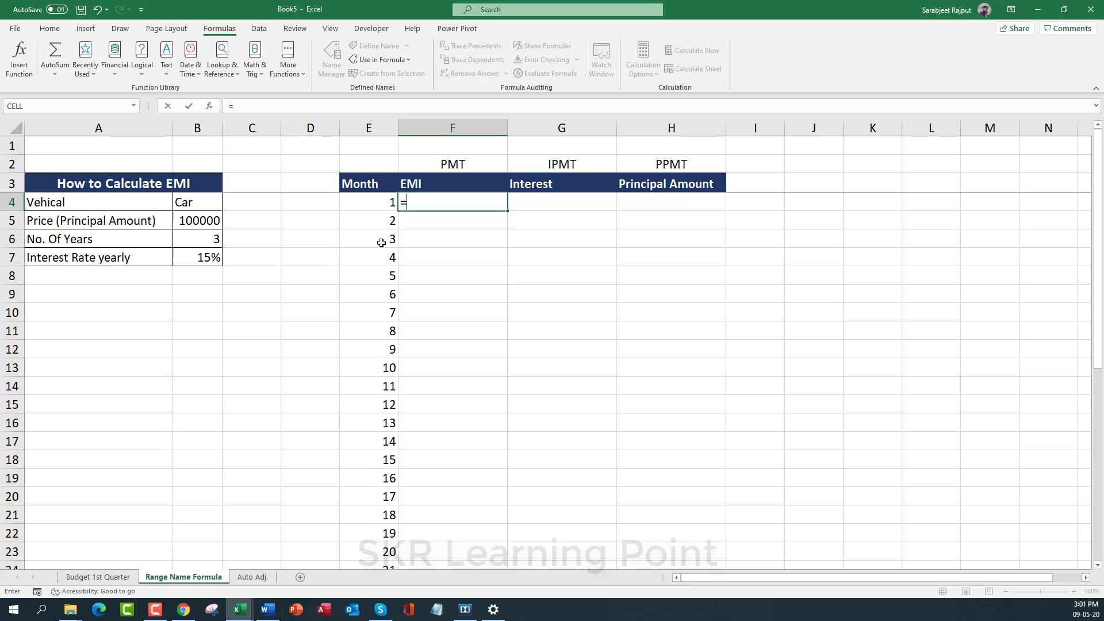
text(pmt)
key(Tab)
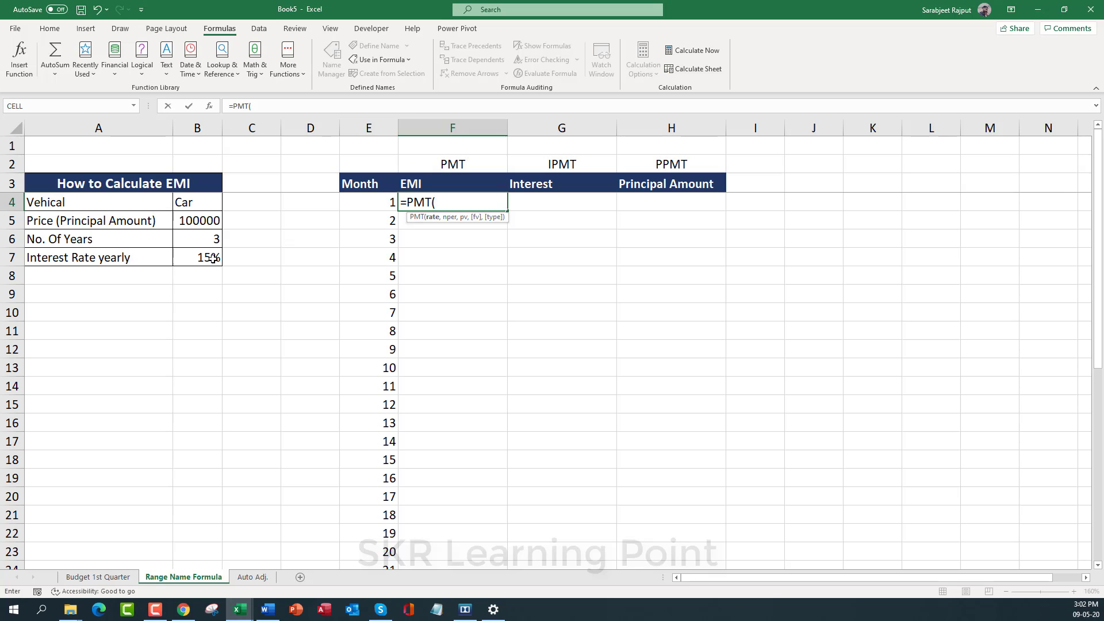
click(212, 257)
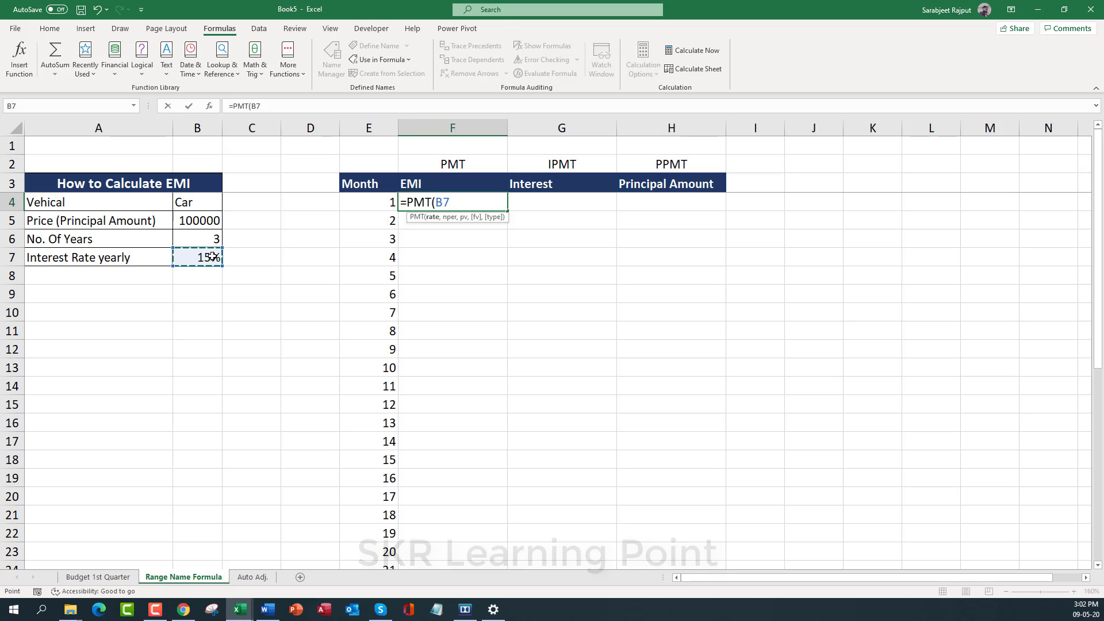
text(/)
text(12)
text(,)
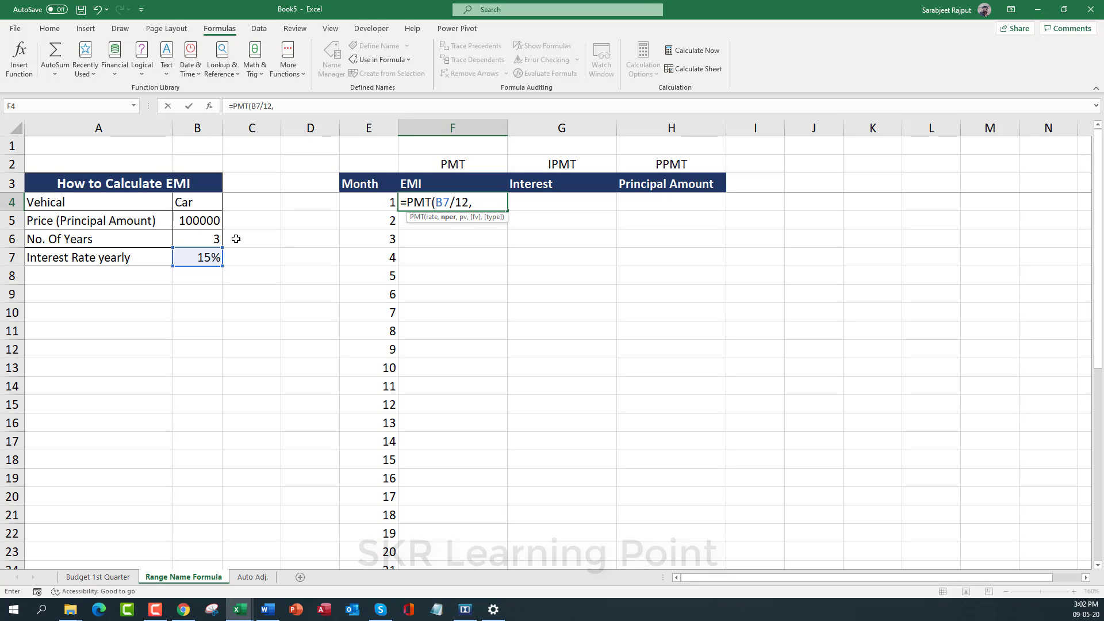
click(198, 242)
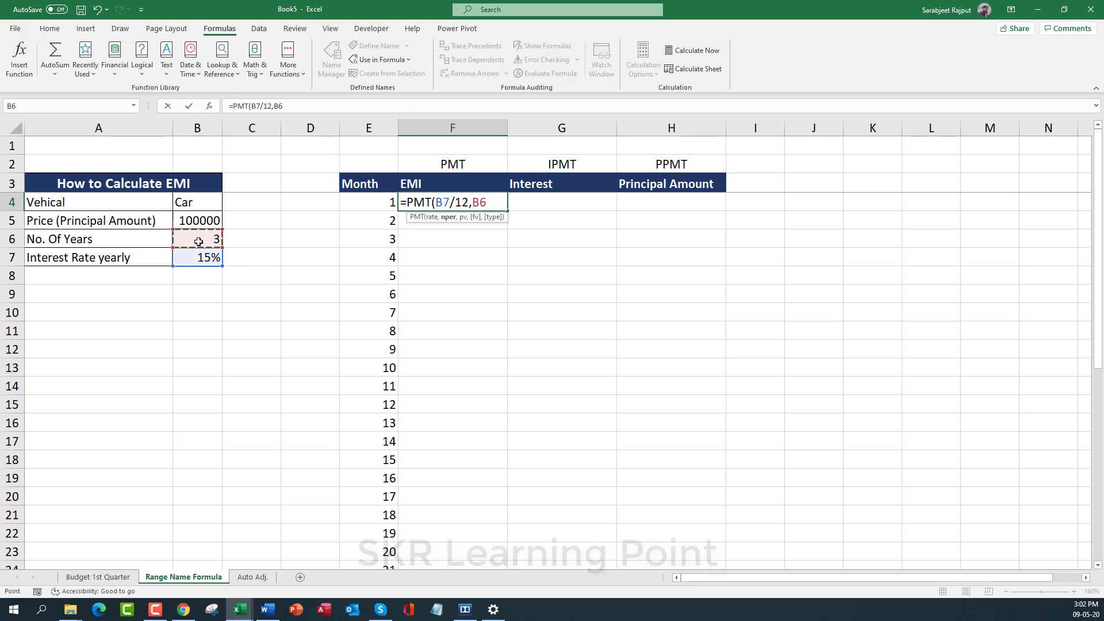
text(*12)
text(,)
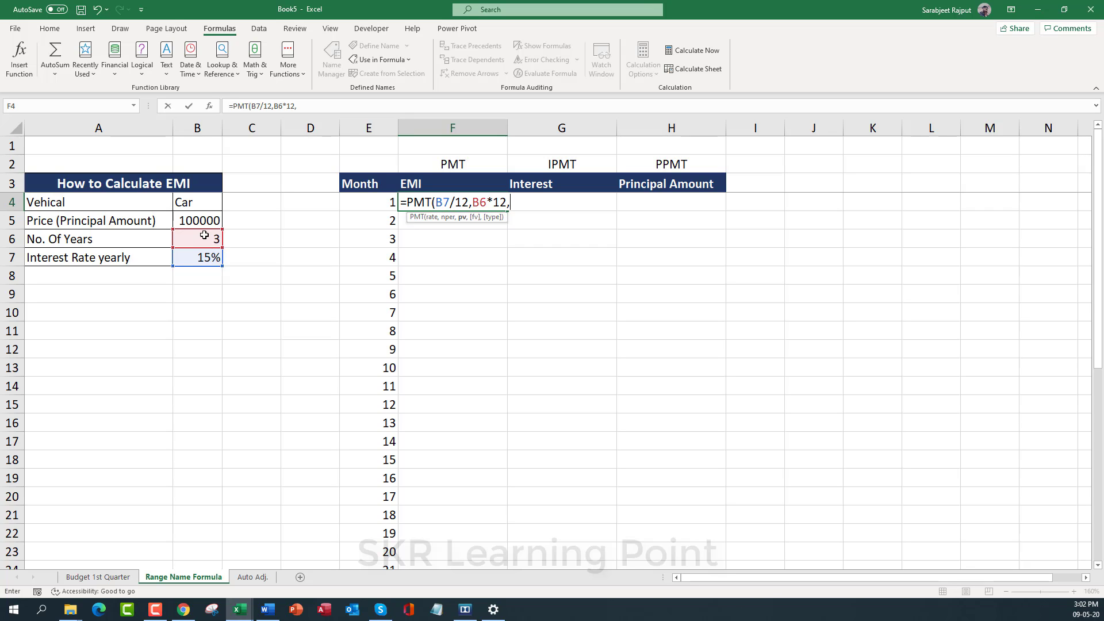
click(204, 221)
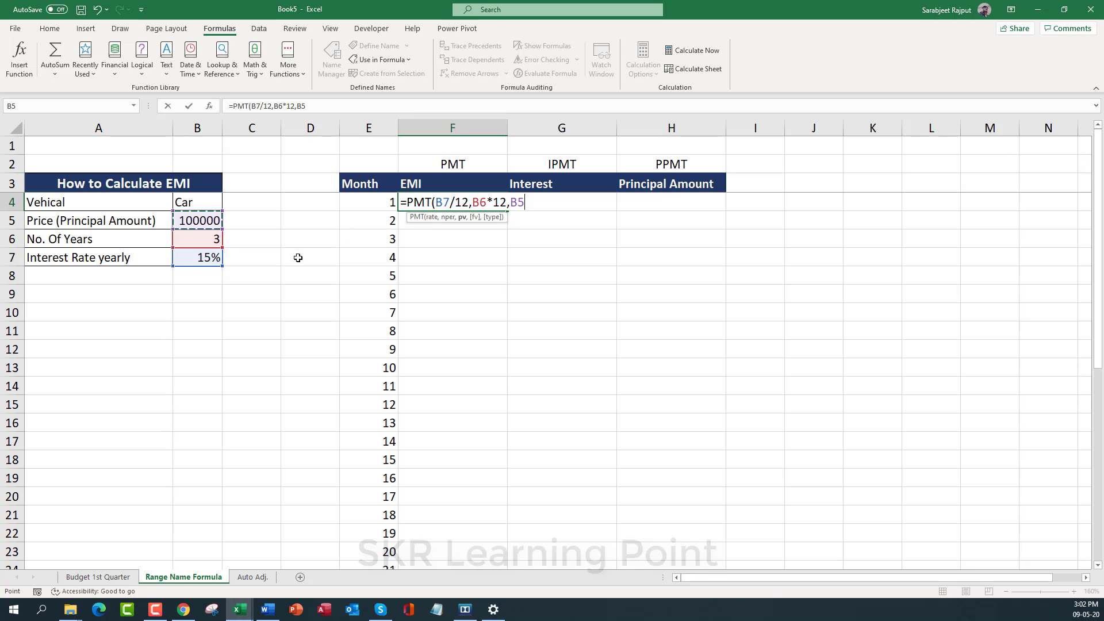
key(F4)
click(478, 202)
key(F4)
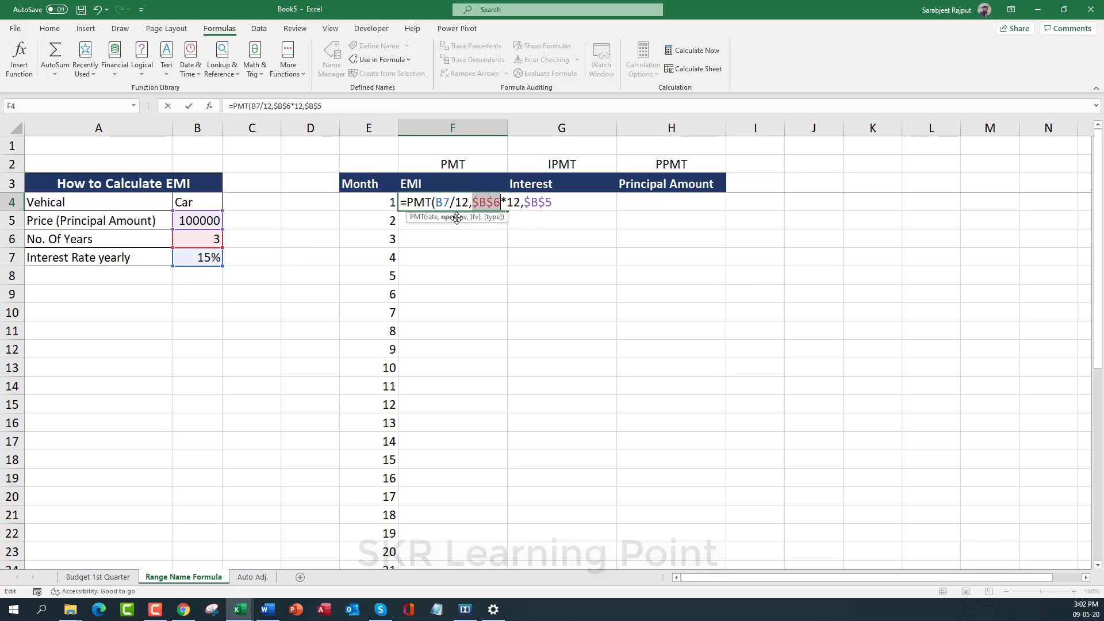
click(442, 202)
key(F4)
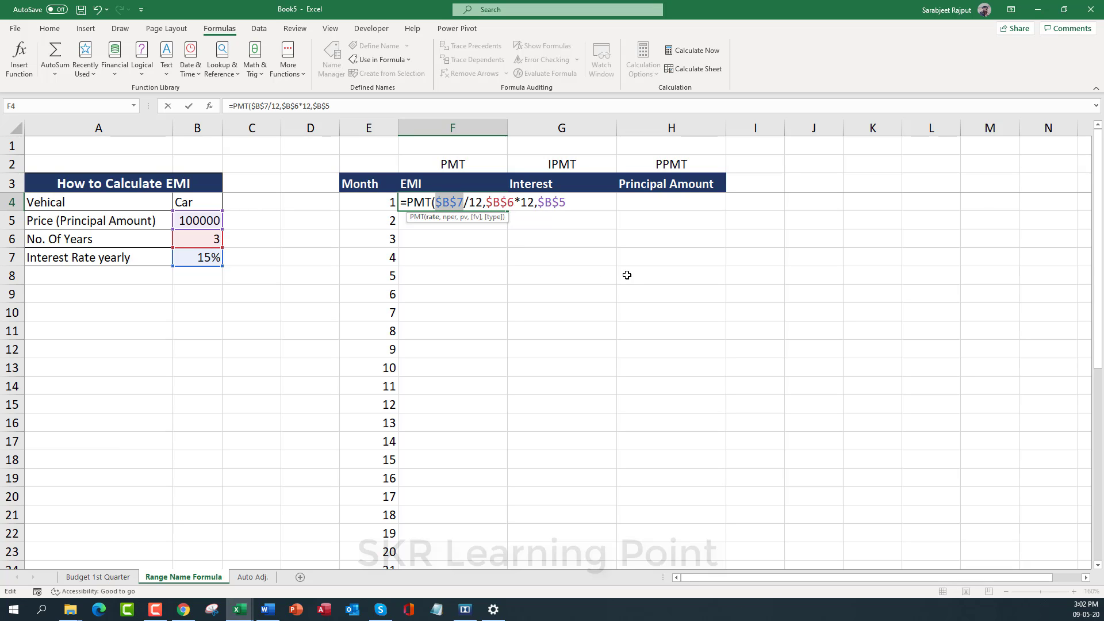
key(Return)
Copy the EMI formula down the column through month 36
key(Up)
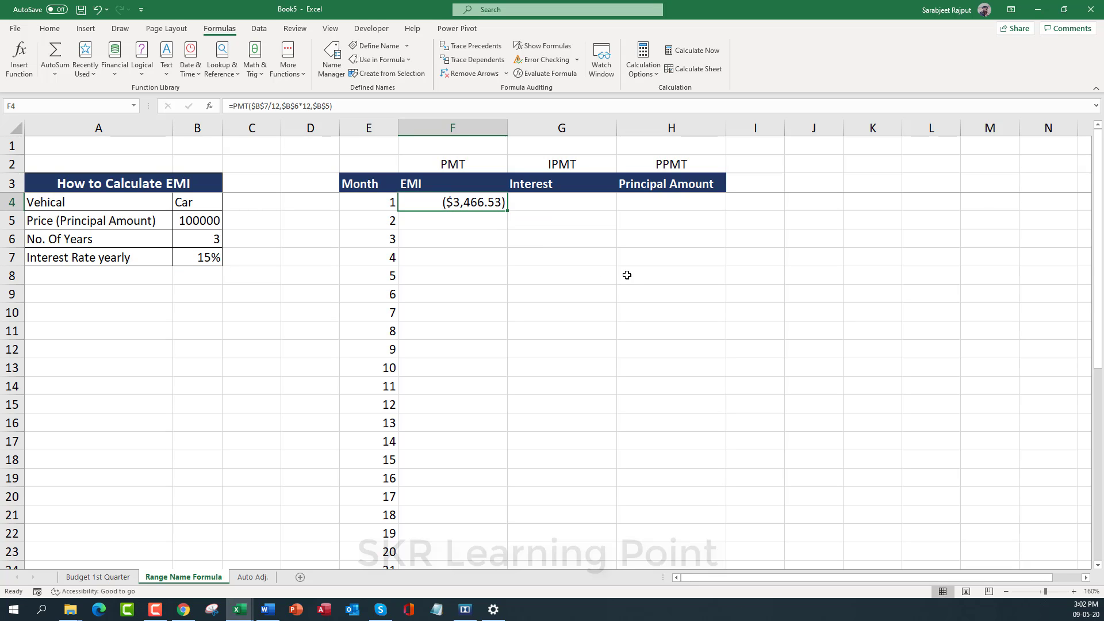
key(ctrl+c)
key(shift+Down)
key(shift+Down)
key(shift+Down)
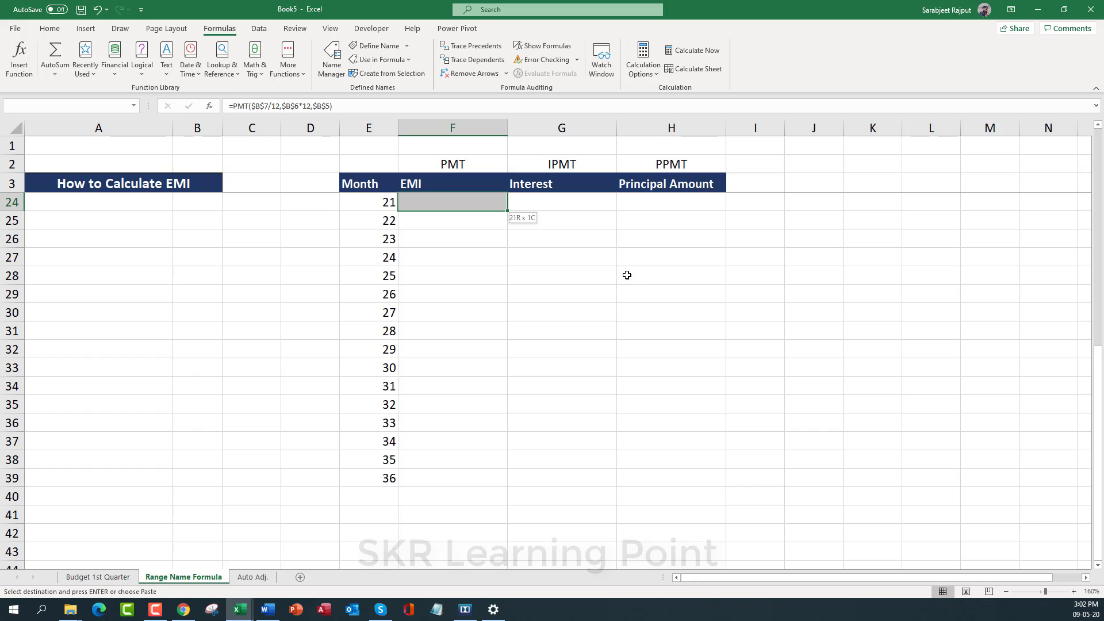
key(shift+Down)
key(shift+Down)
key(shift+Down)
key(shift+Down)
key(shift+Down)
key(shift+Down)
key(shift+Down)
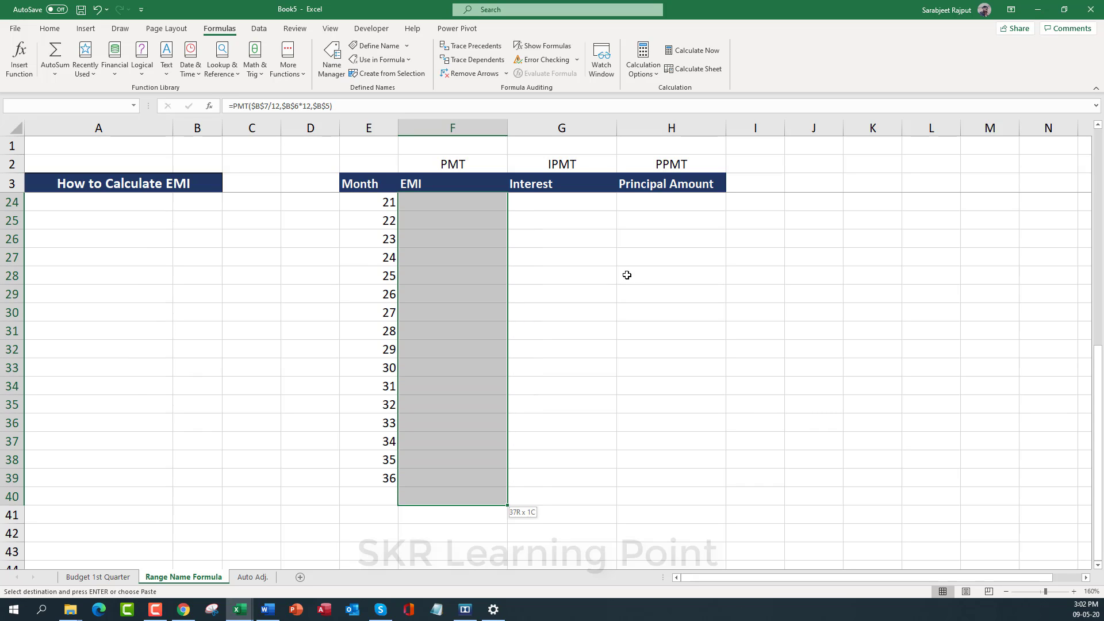
key(shift+Up)
key(ctrl+v)
key(shift+BackSpace)
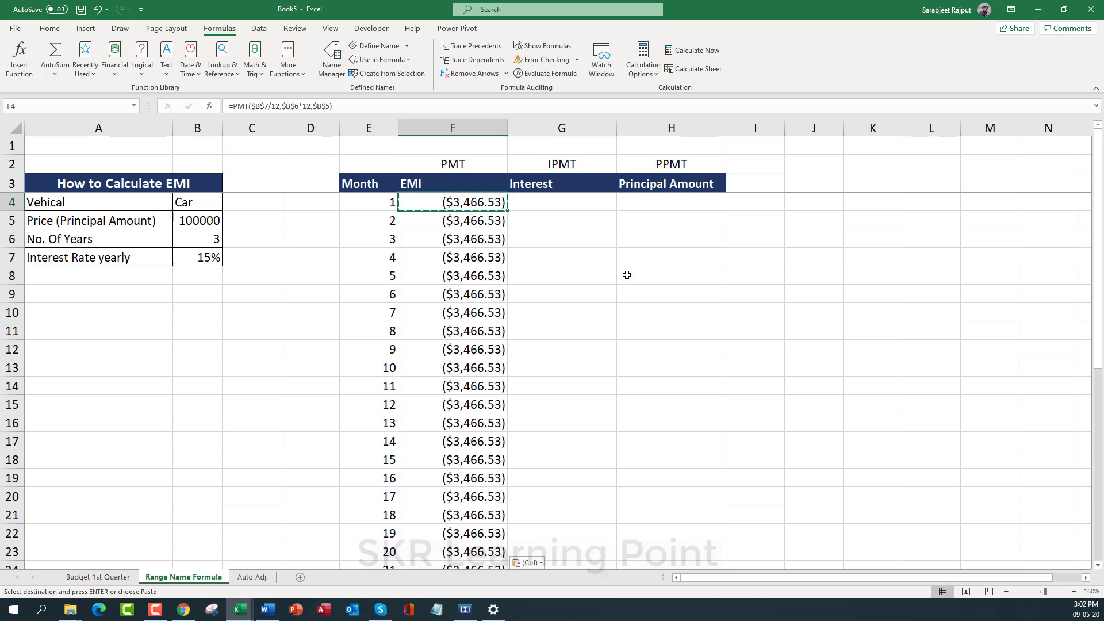
key(Right)
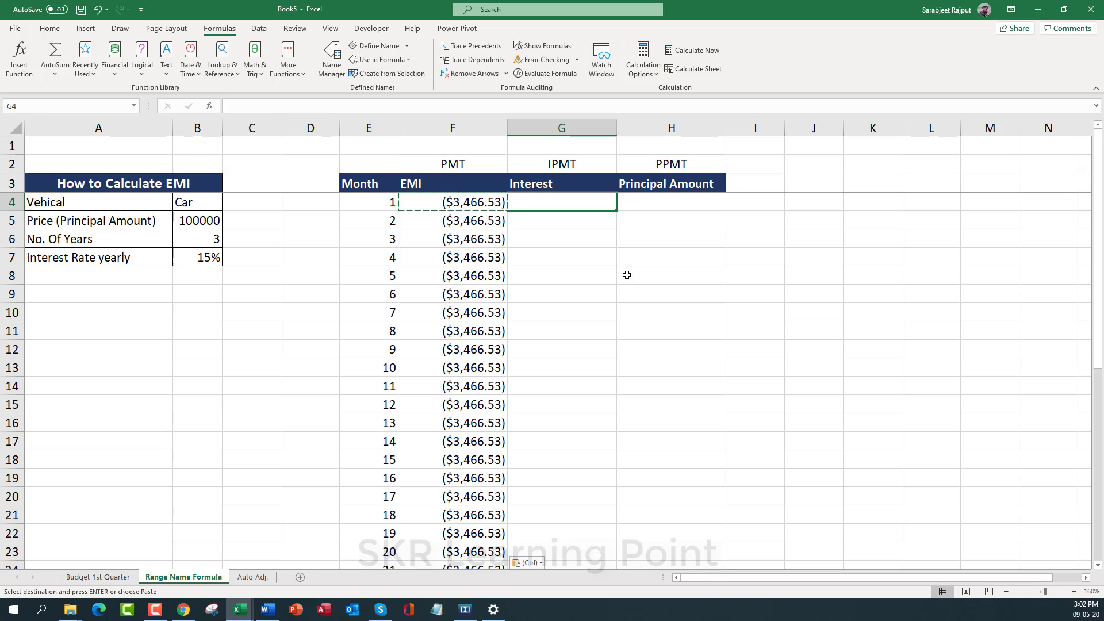
Enter =IPMT($B$7/12,$E4,$B$6*12,$B$5) in G4 and fill it down the Interest column
text(=ipmt)
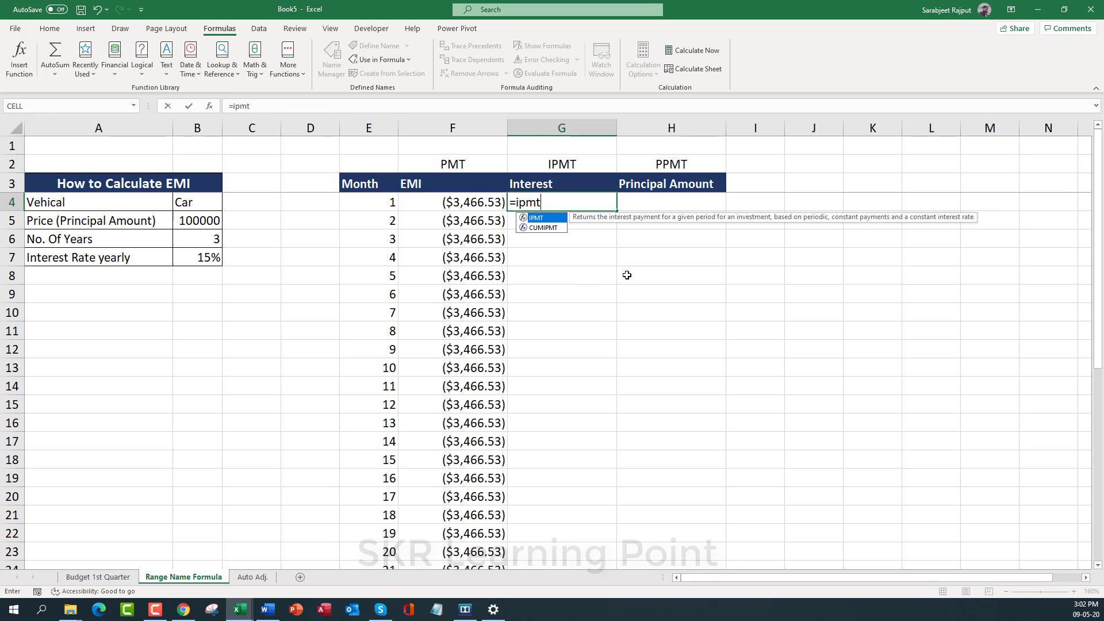
key(Tab)
key(Left)
key(Left)
key(Left)
key(Down)
key(Down)
key(Down)
text(*12,)
key(Left)
key(Left)
key(Left)
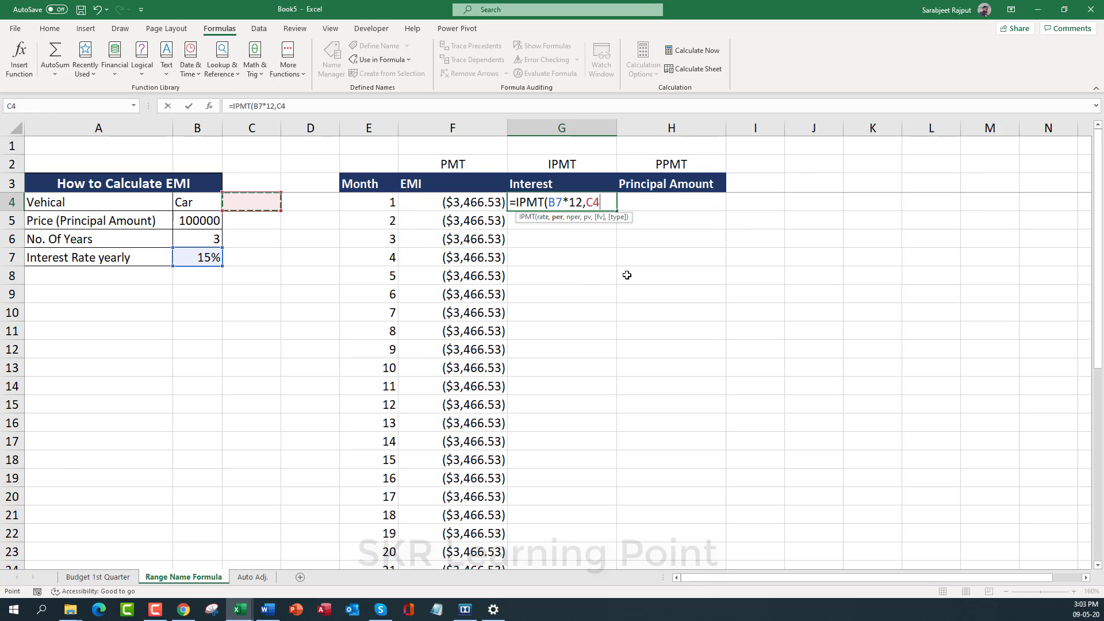
key(Down)
key(Up)
key(Right)
key(Right)
key(F4)
key(F4)
key(F4)
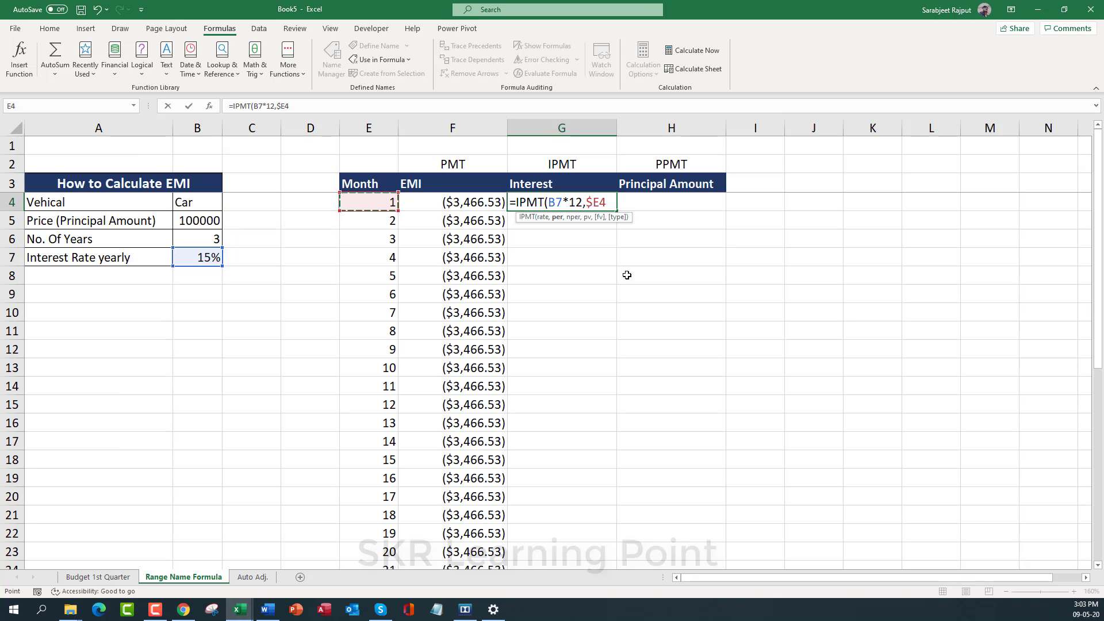
text(,)
key(Left)
key(Left)
key(Left)
key(Down)
key(Down)
text(*12,)
key(Left)
key(Left)
key(Left)
key(Down)
key(F4)
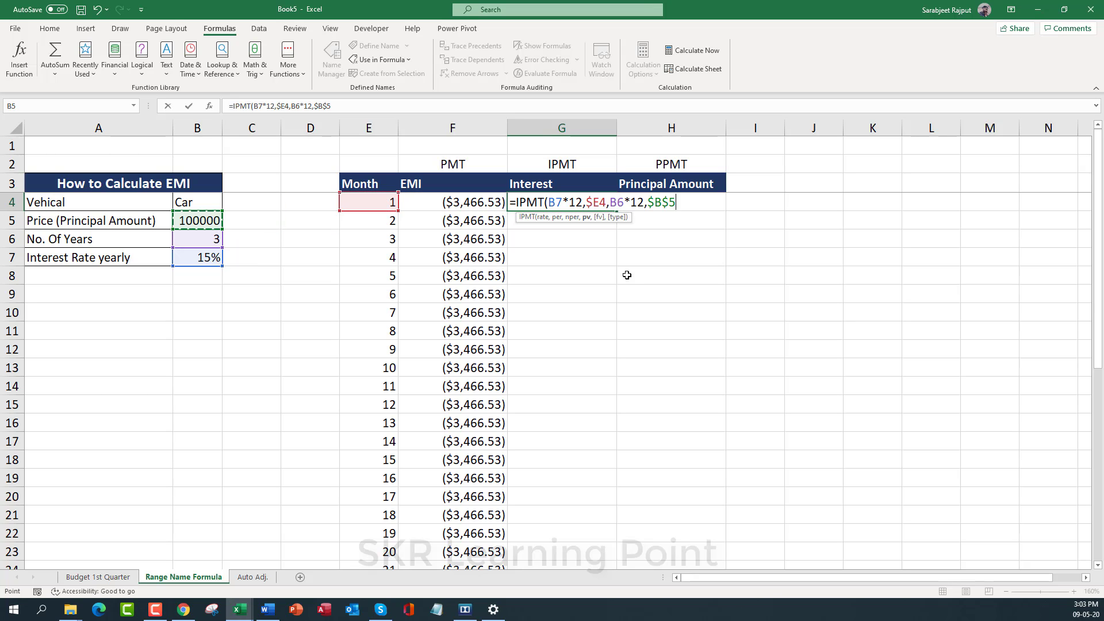
text())
key(Left)
key(Left)
key(Left)
key(F4)
key(Left)
key(Left)
key(Left)
key(F4)
key(Right)
key(Right)
key(Right)
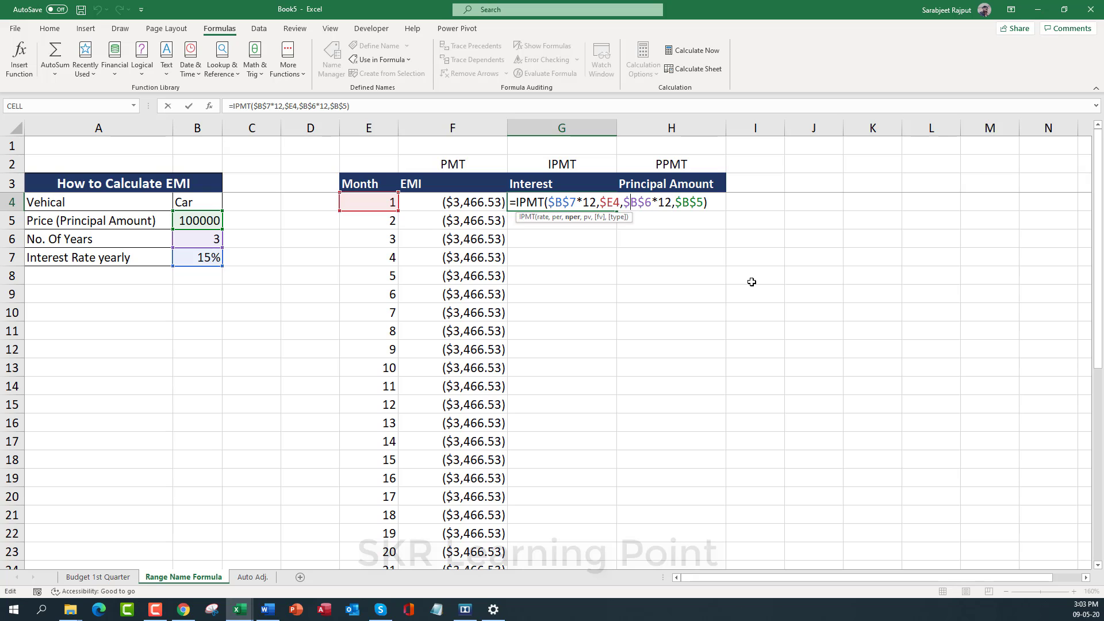
key(ctrl+Return)
key(ctrl+shift+Down)
key(ctrl+d)
Enter =PPMT($B$7/12,$E4,$B$6*12,$B$5) in H4 with absolute references
key(Right)
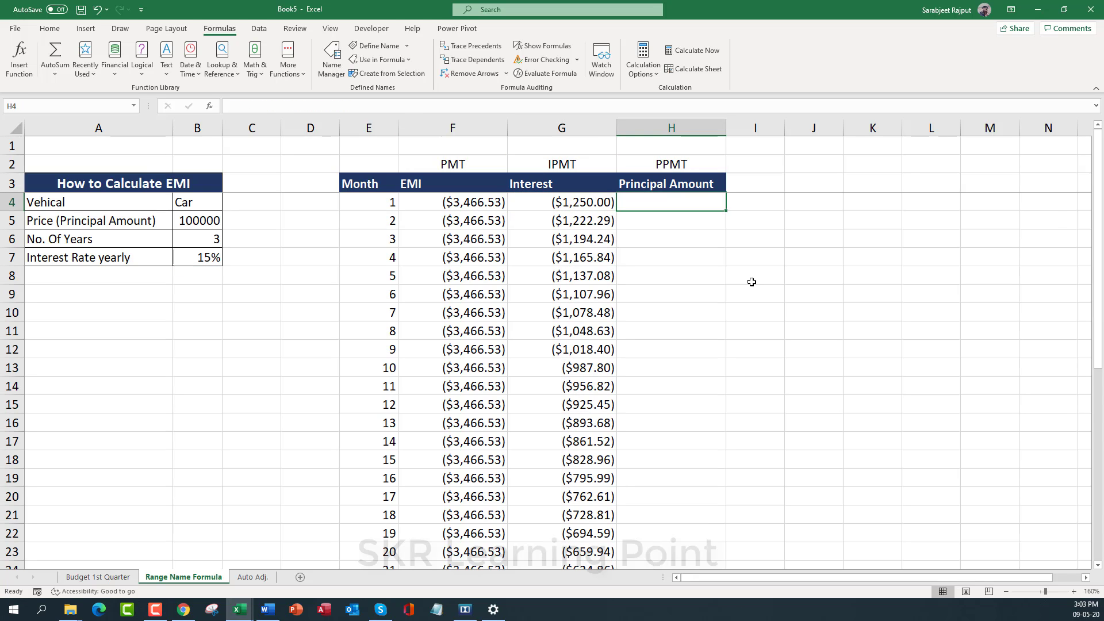
text(+PPMT()
key(Left)
key(Left)
key(Left)
key(Down)
key(Down)
key(Down)
text(/12,)
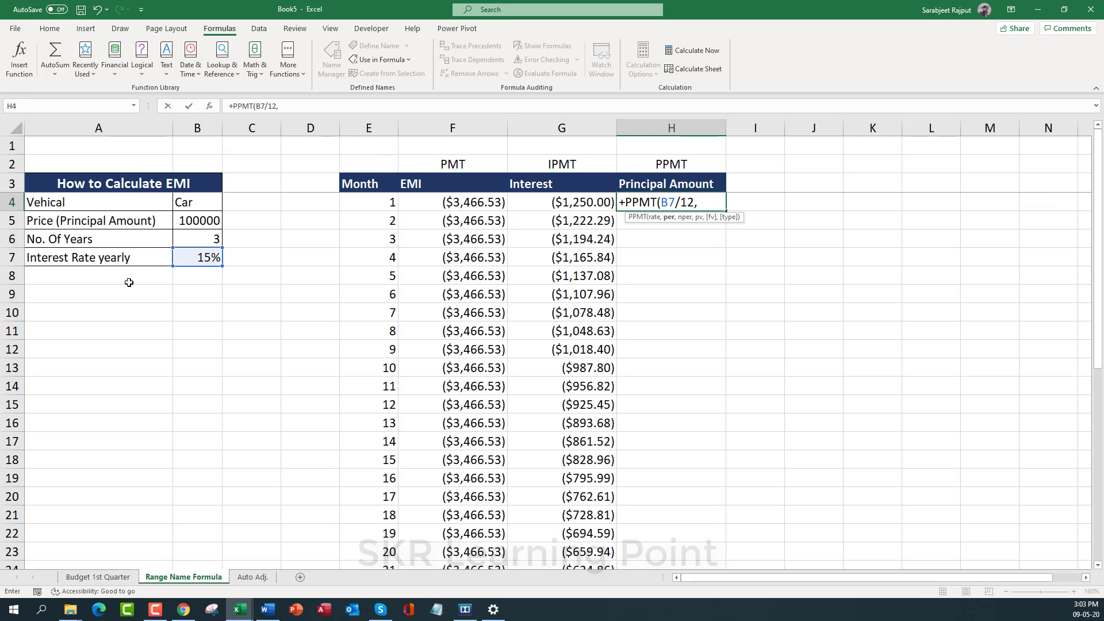
click(380, 202)
key(F4)
key(F4)
key(F4)
text(,)
key(Left)
key(Left)
key(Left)
key(Down)
key(Down)
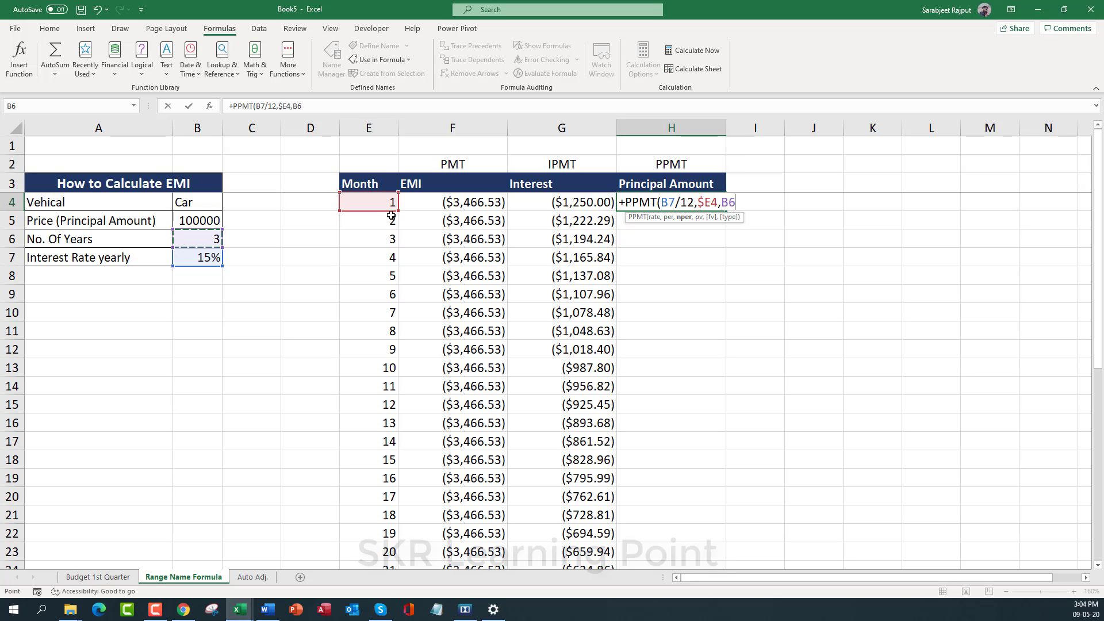
text(*12,)
key(Left)
key(Left)
key(Left)
key(Down)
key(F4)
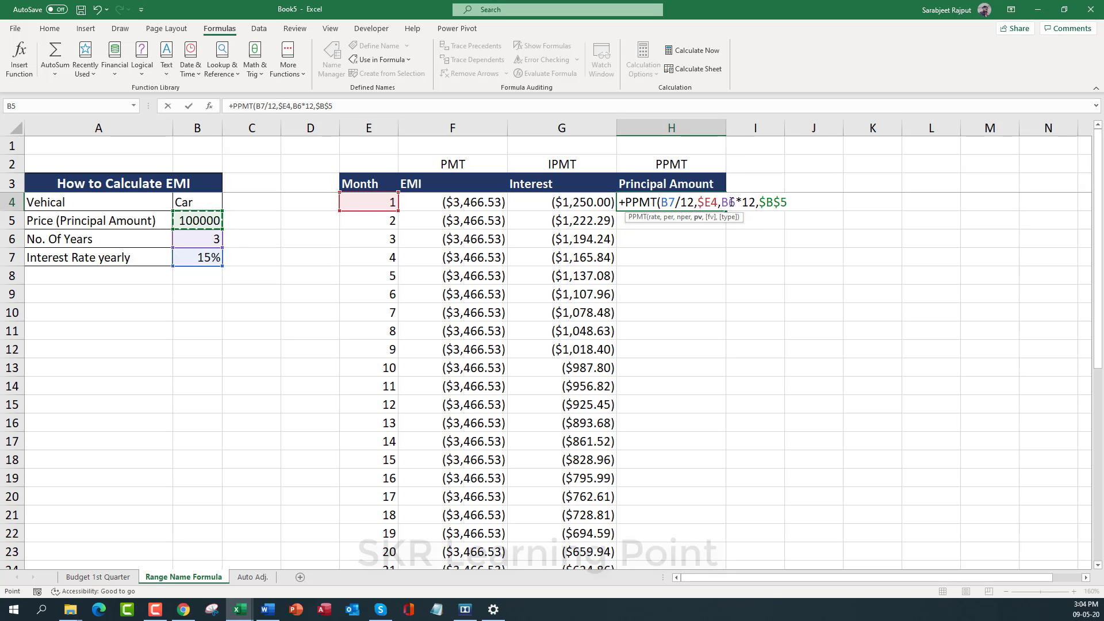
click(730, 202)
key(F4)
click(671, 202)
key(F4)
key(Return)
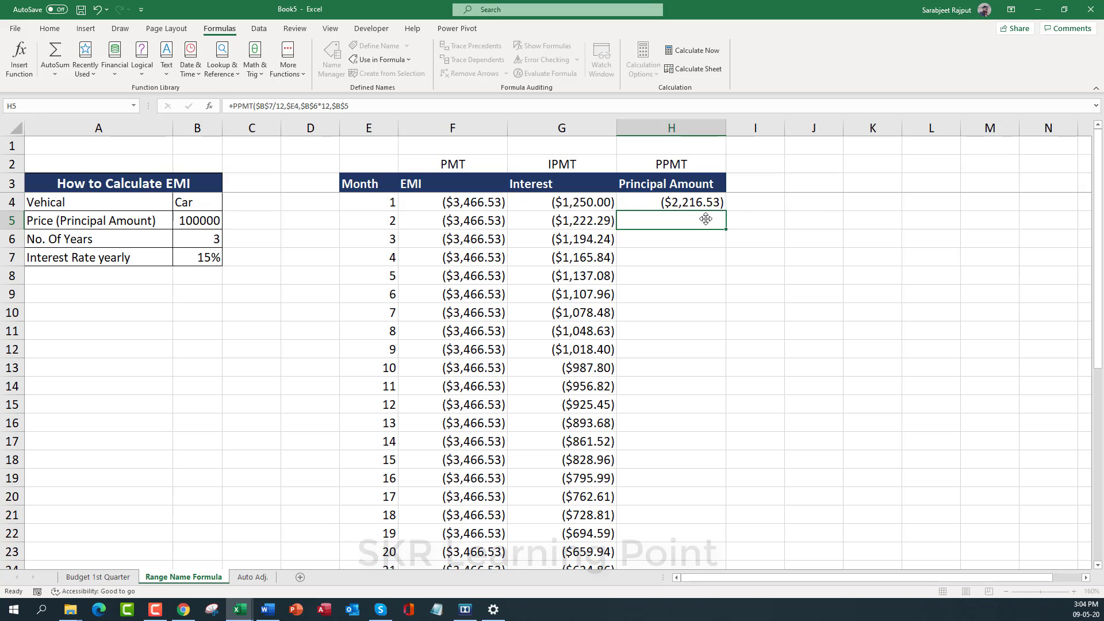
Copy the PPMT formula down the Principal Amount column, then review the first Interest and EMI formulas
key(Up)
key(ctrl+c)
key(Left)
key(ctrl+Down)
key(Right)
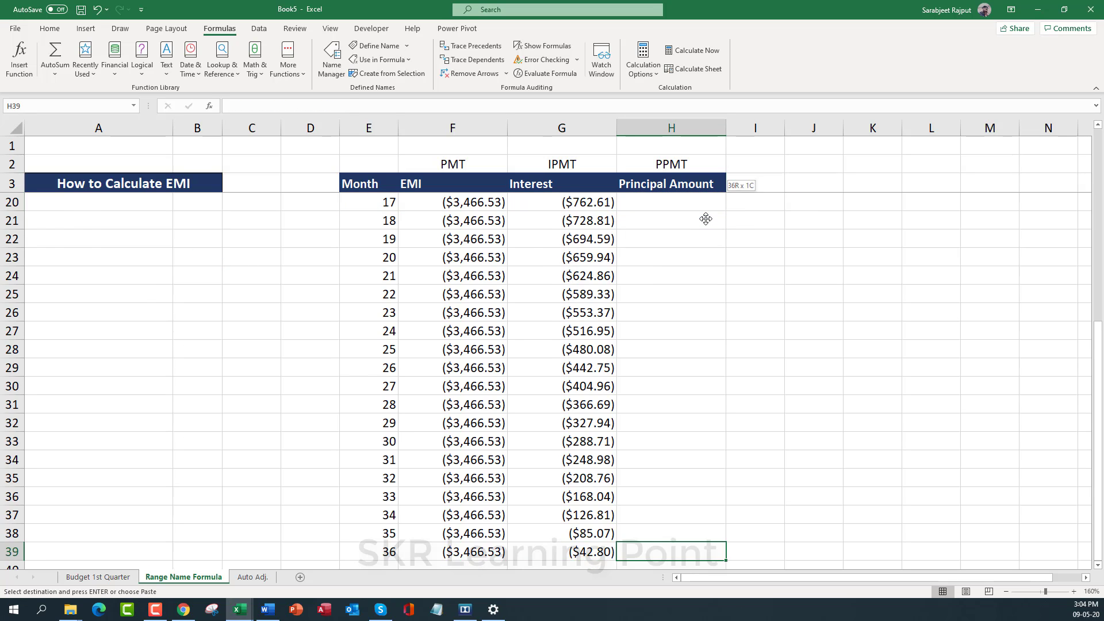
key(ctrl+shift+Up)
key(ctrl+v)
key(ctrl+Up)
key(Escape)
key(Down)
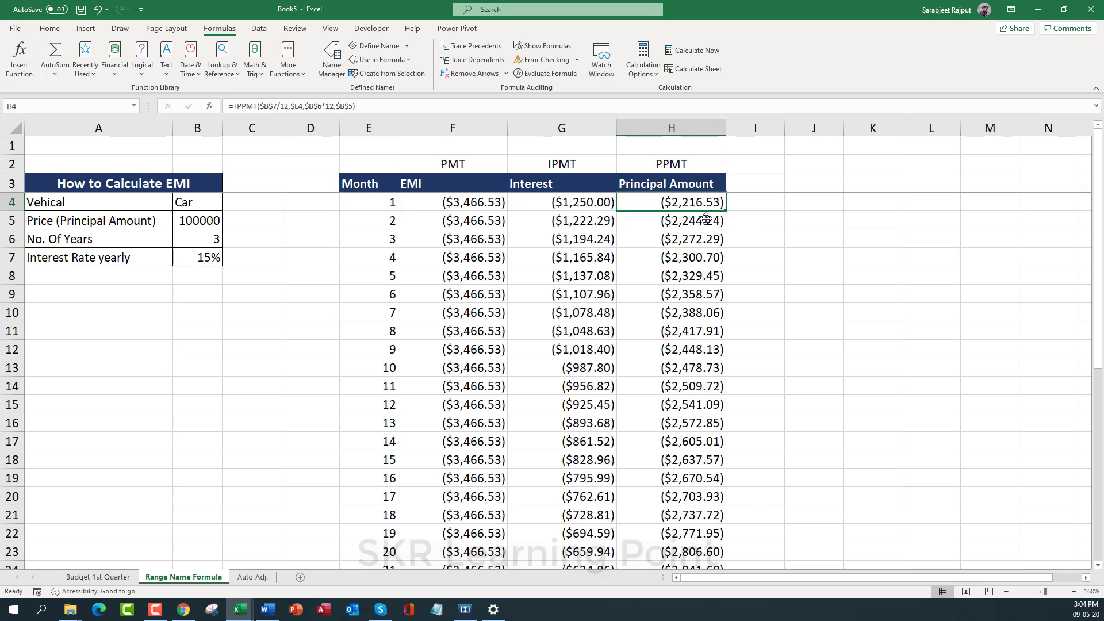
key(shift+Left)
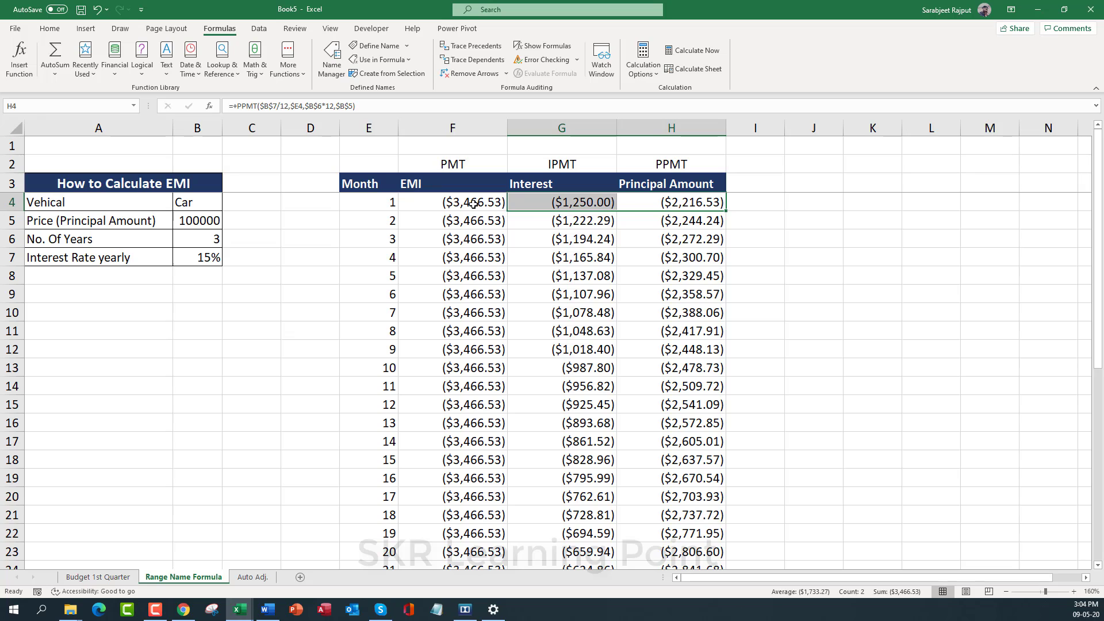
click(555, 206)
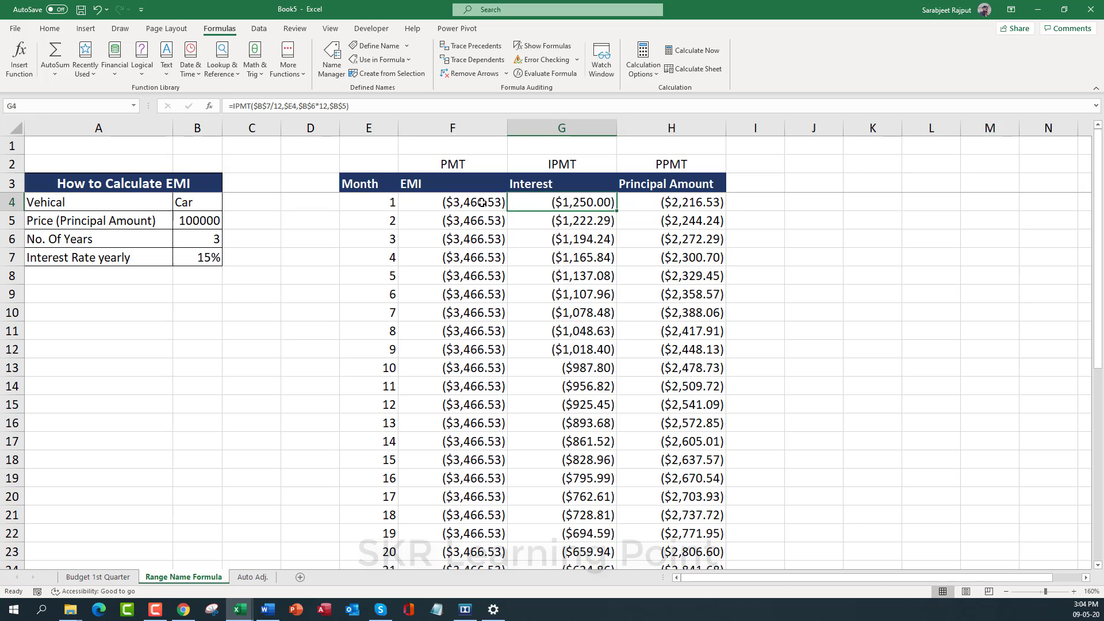
click(485, 205)
drag(197, 128, 90, 115)
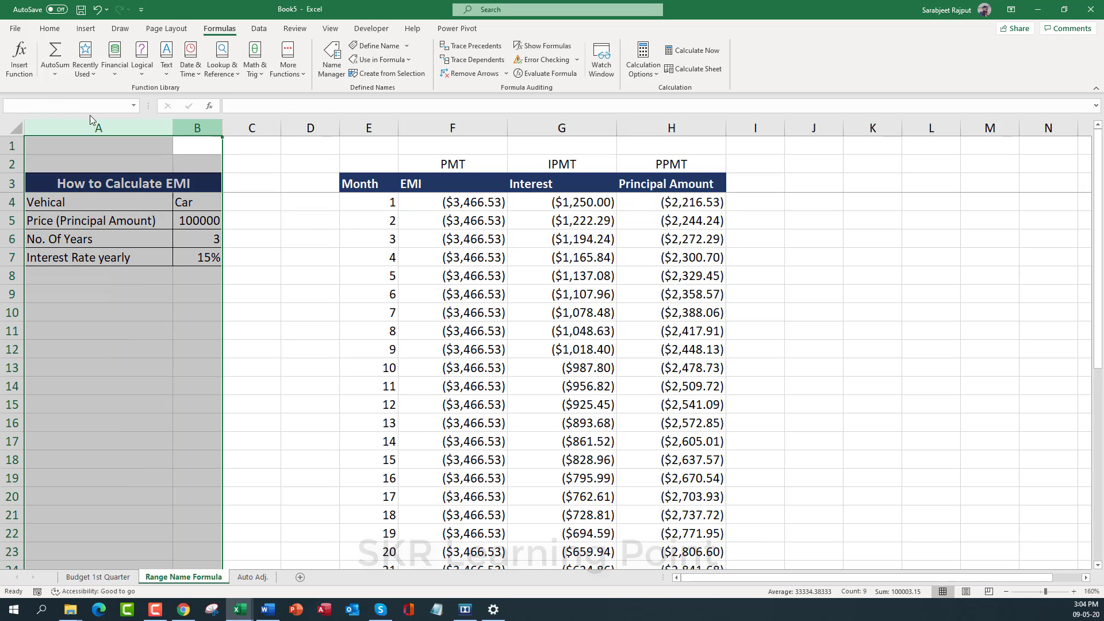
key(shift+F10)
key(h)
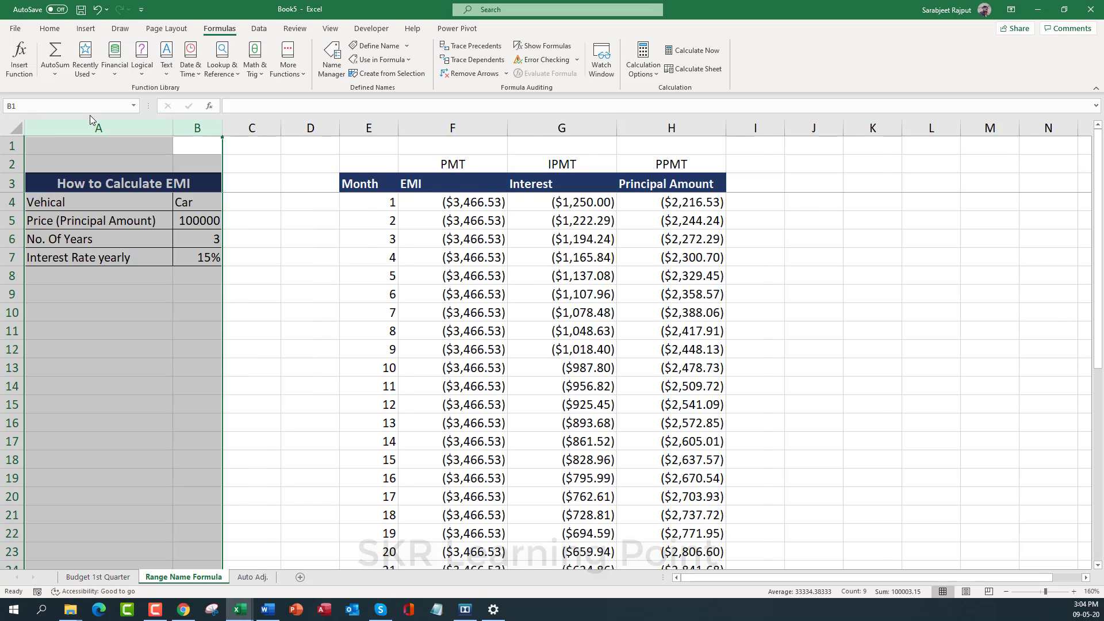
key(Right)
key(Right)
key(Right)
key(Down)
key(Down)
key(Down)
key(Right)
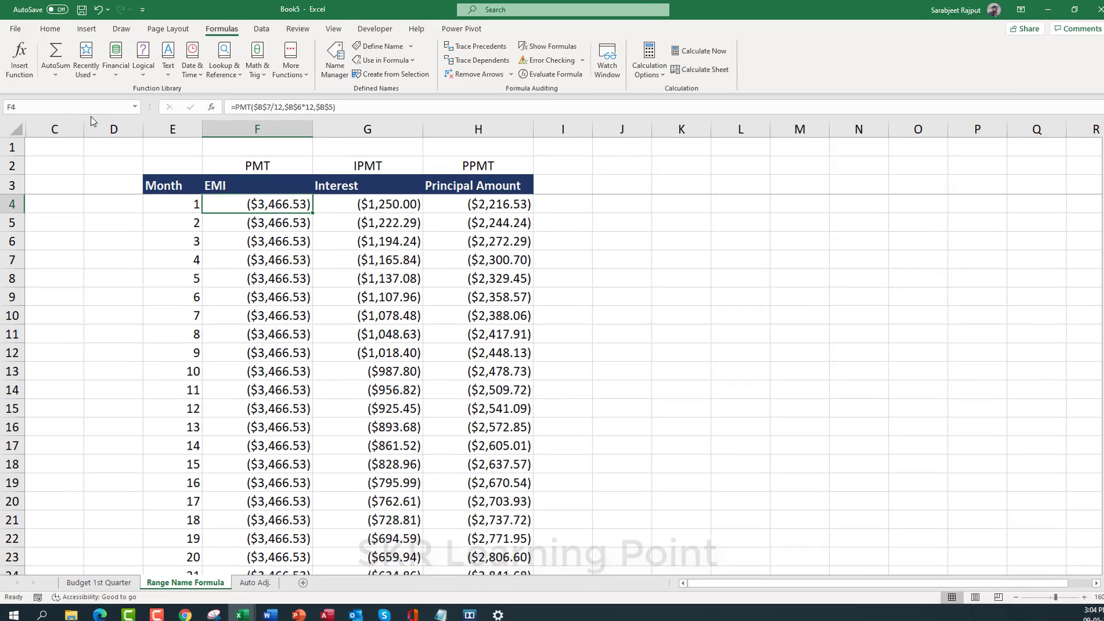
key(F2)
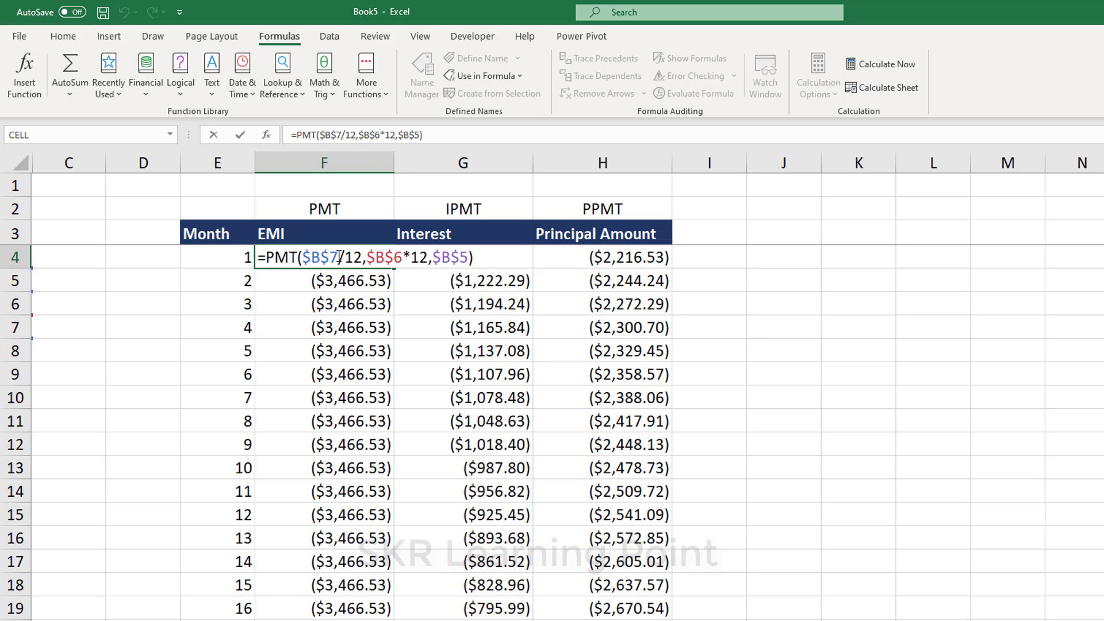
drag(340, 257, 305, 257)
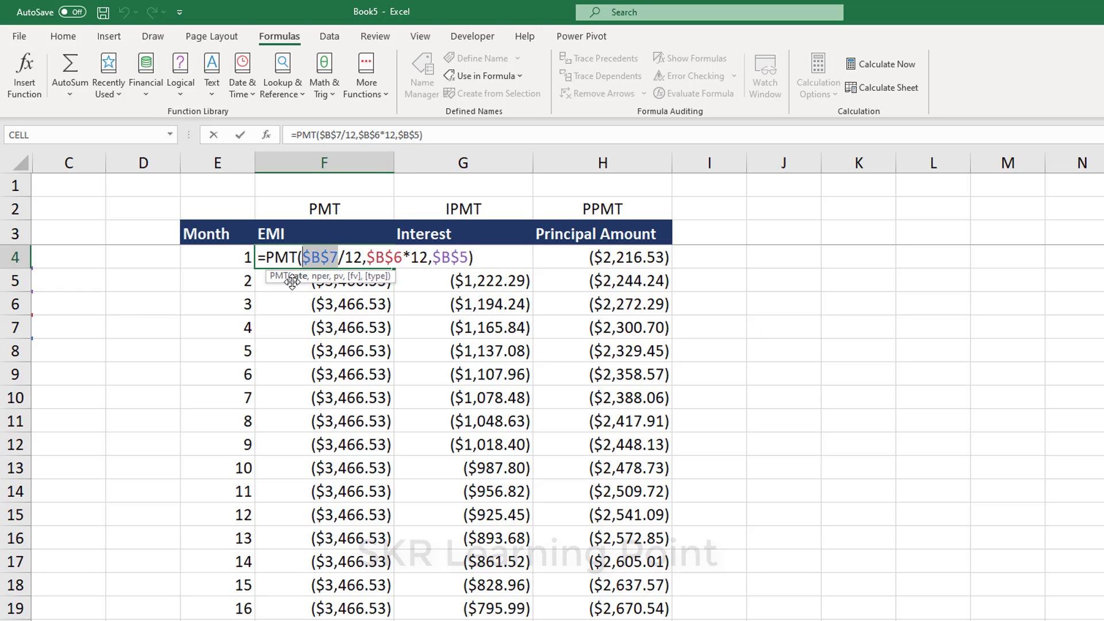
key(Escape)
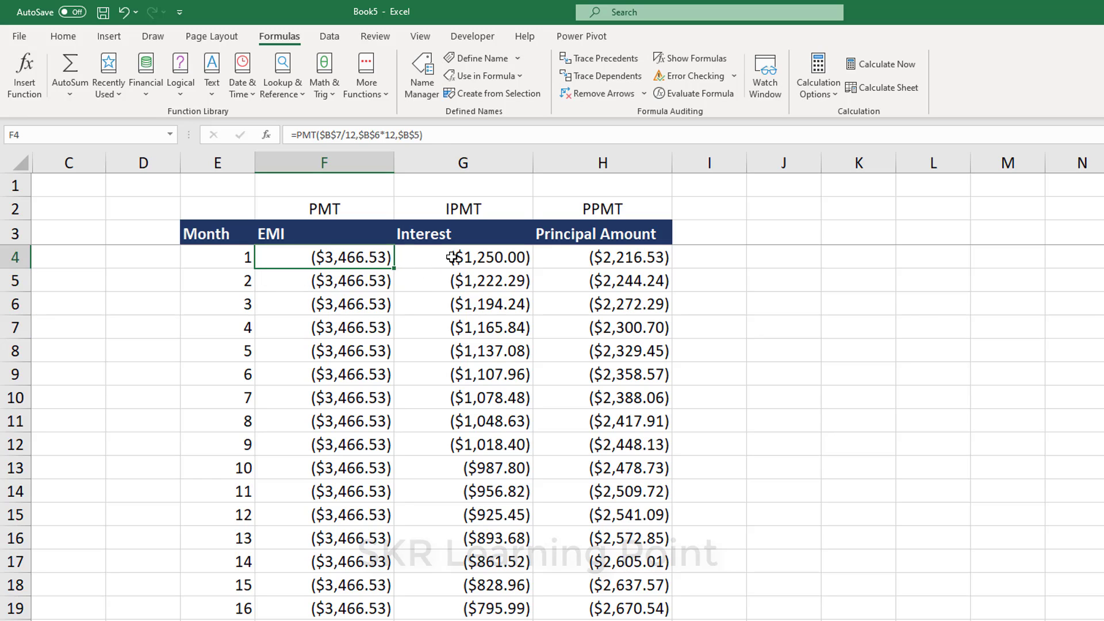
double_click(452, 257)
drag(482, 257, 443, 259)
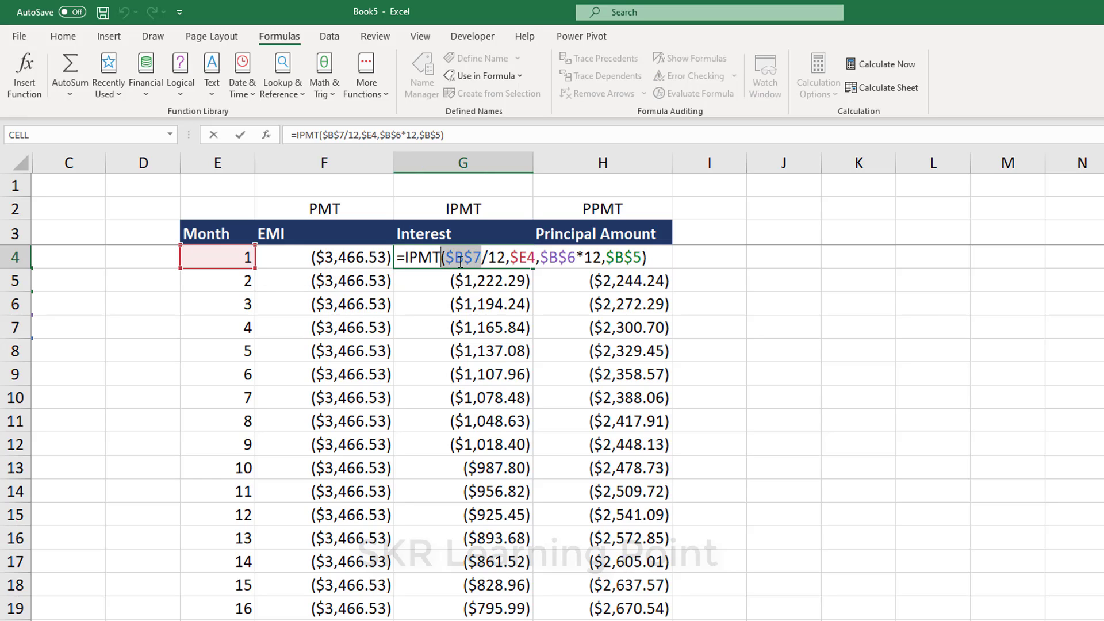
key(Escape)
click(598, 265)
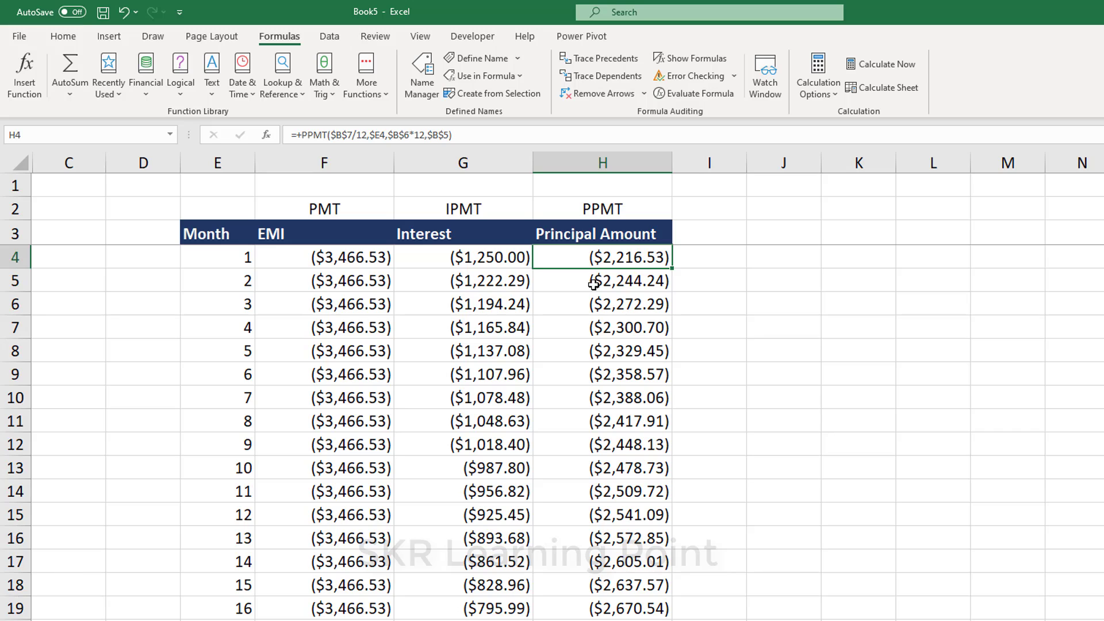
click(633, 286)
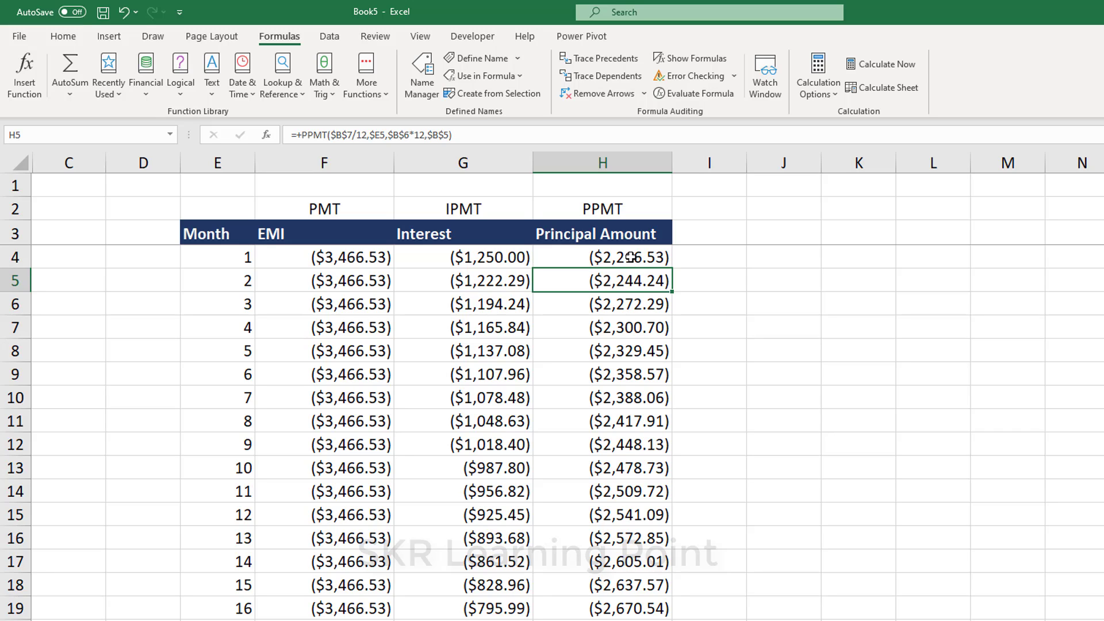
double_click(631, 257)
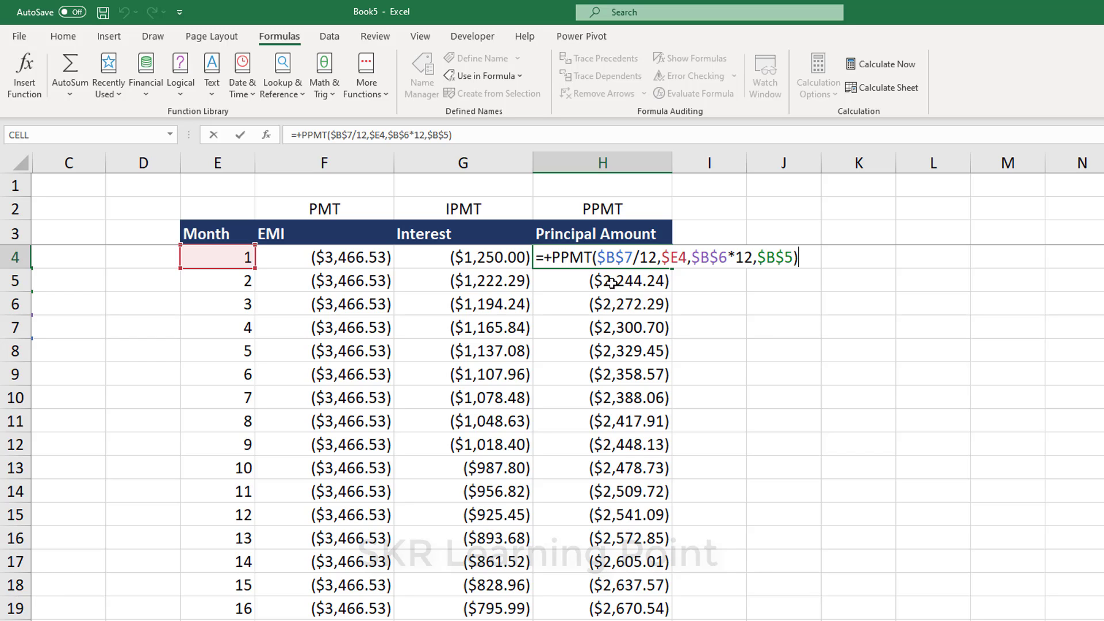
key(Escape)
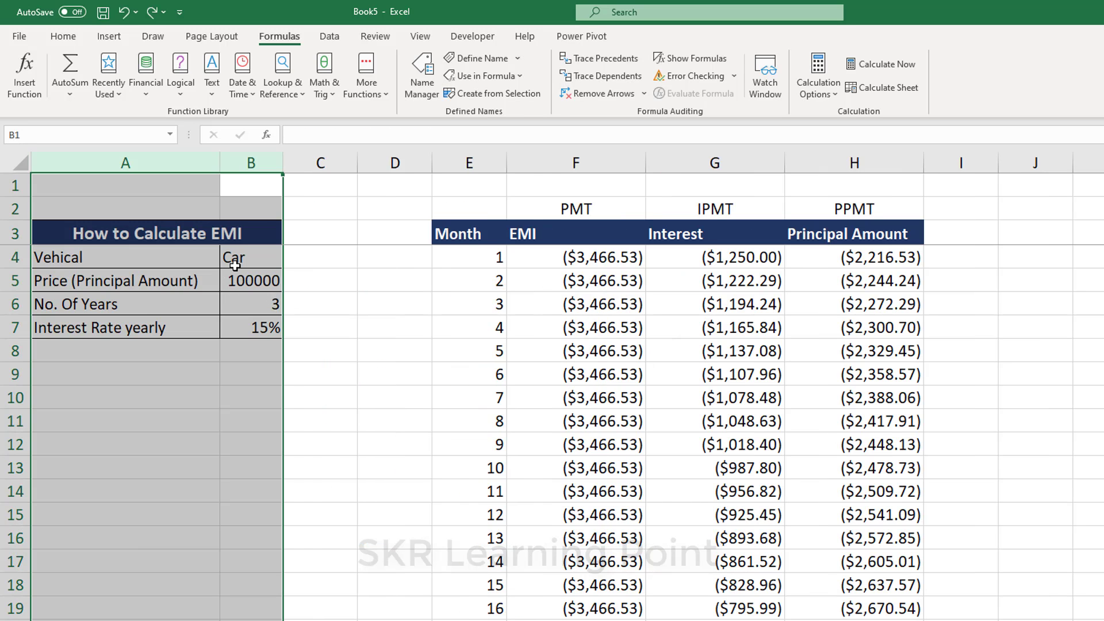
click(234, 265)
mouse_move(236, 281)
mouse_down()
mouse_move(240, 327)
mouse_move(256, 326)
mouse_up()
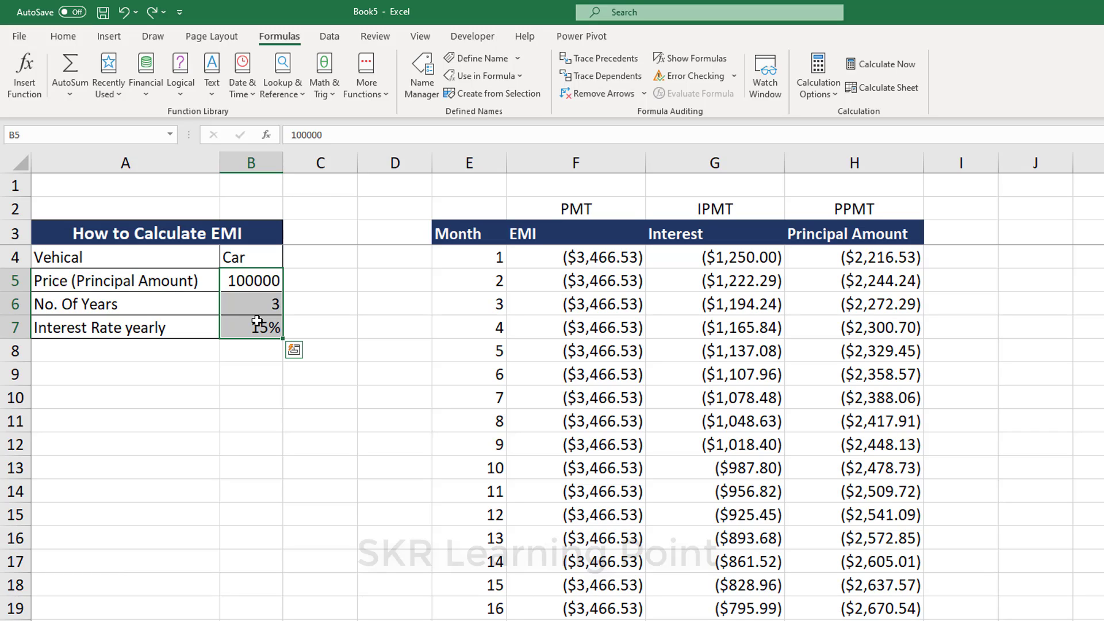
Name the principal amount cell B5 (100000) PrincipalAmount using the Name Box
click(260, 280)
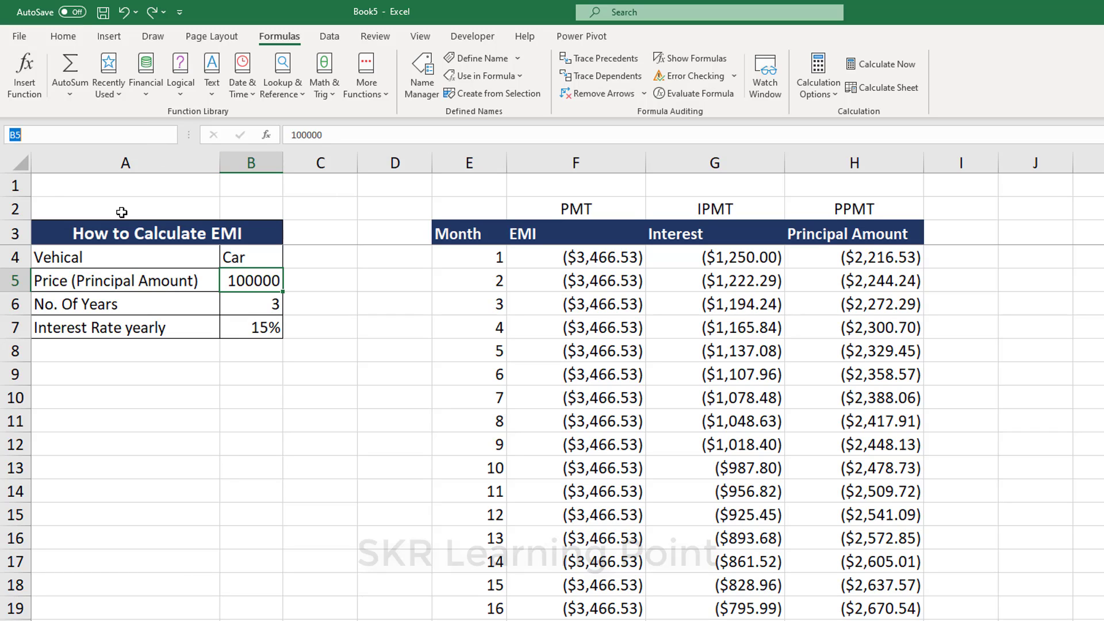
click(110, 284)
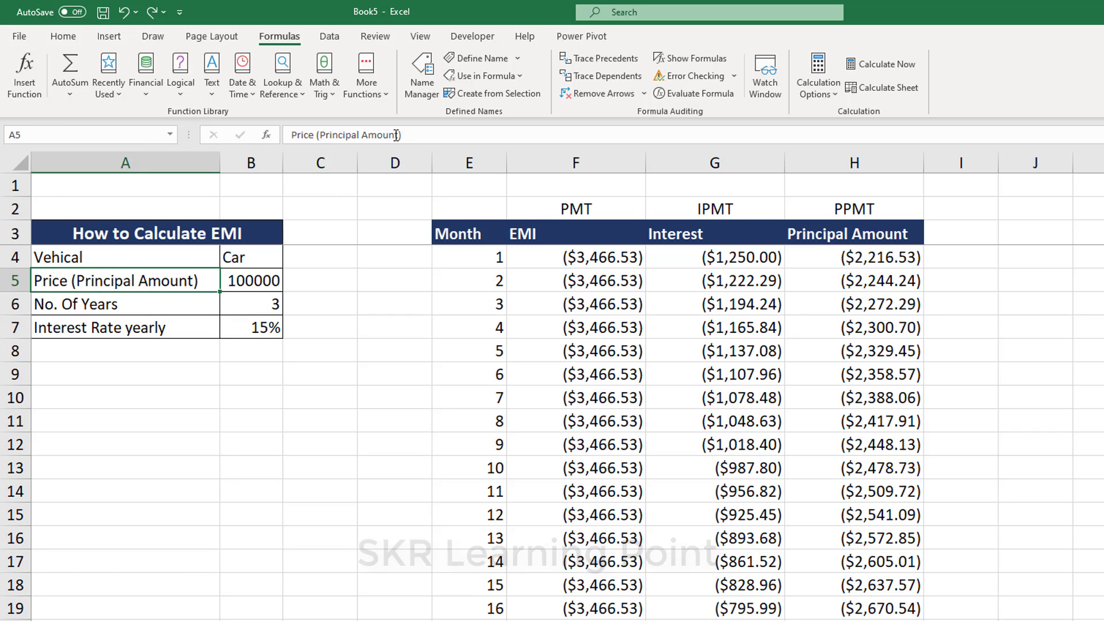
drag(400, 135, 318, 135)
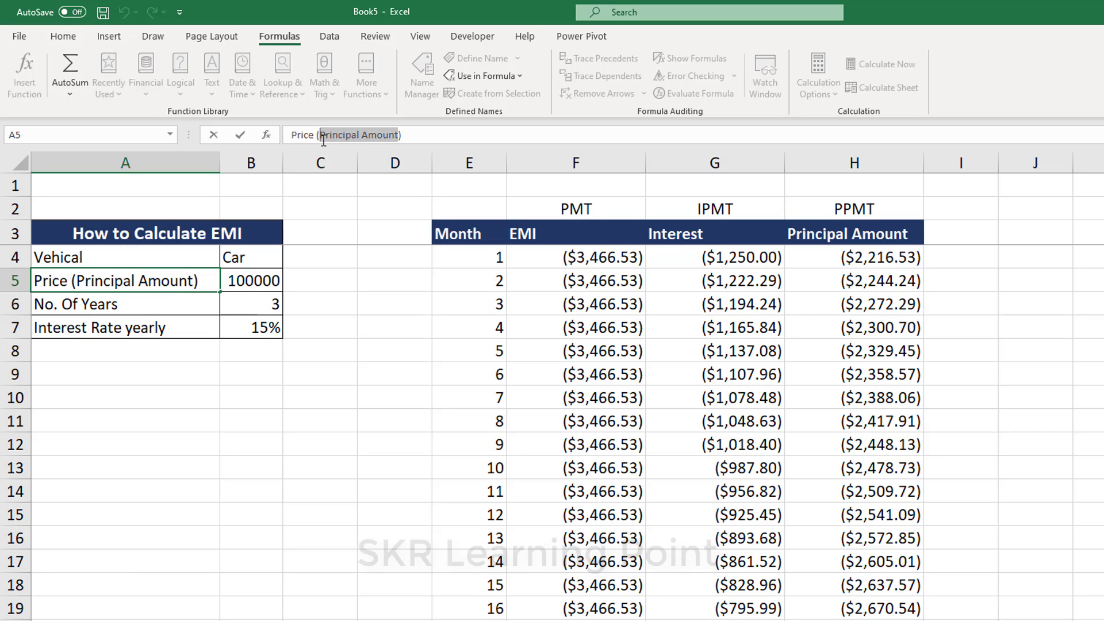
key(Escape)
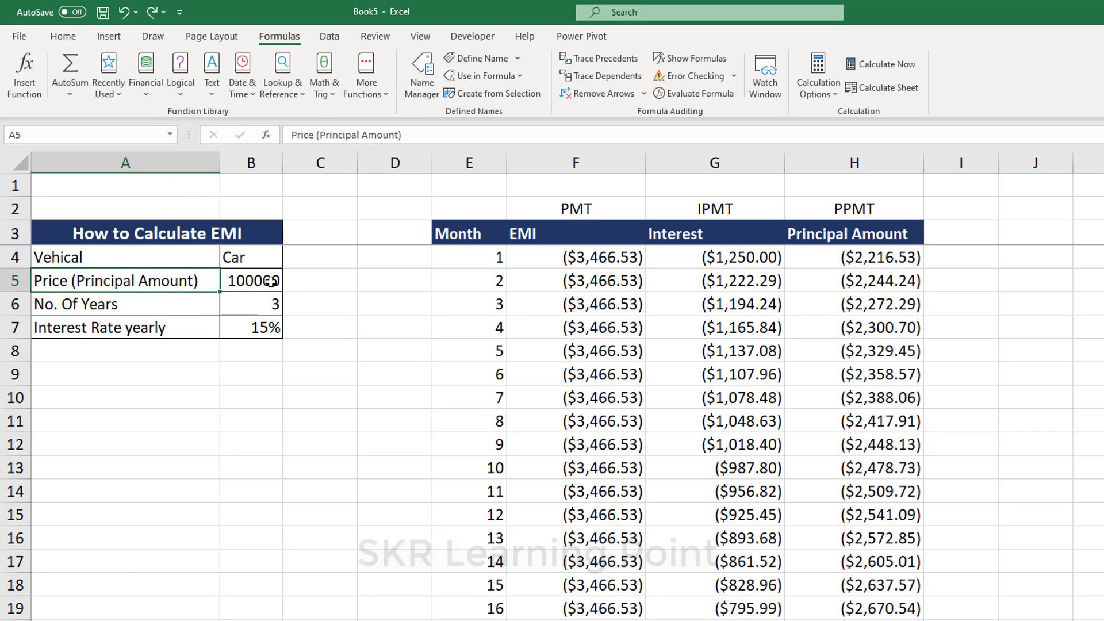
click(270, 281)
click(111, 137)
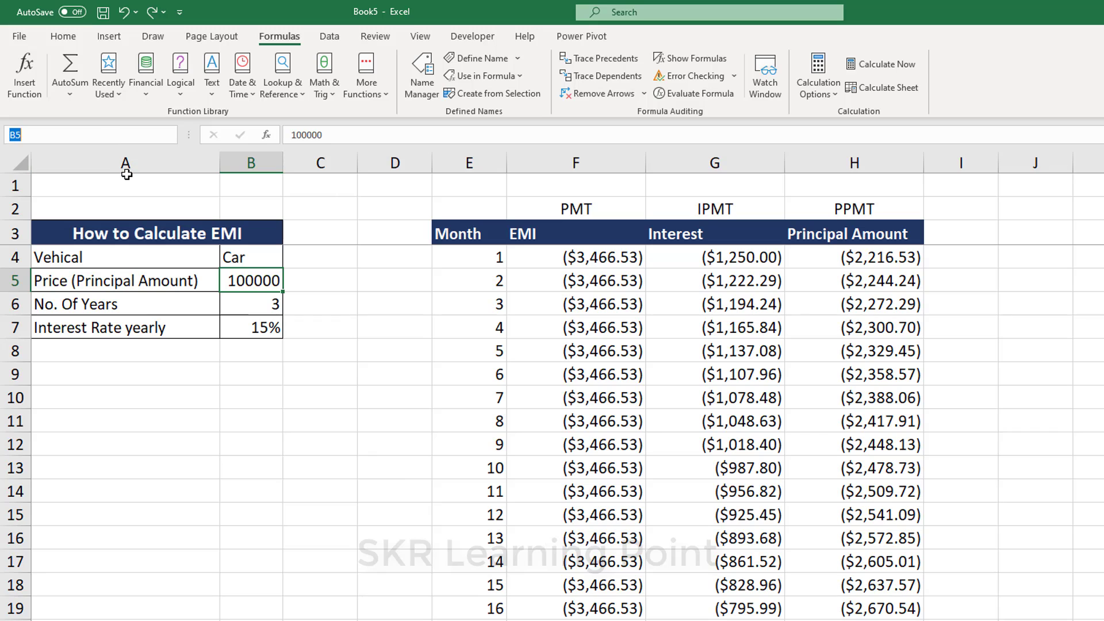
text(Principal Amount)
key(BackSpace)
key(Return)
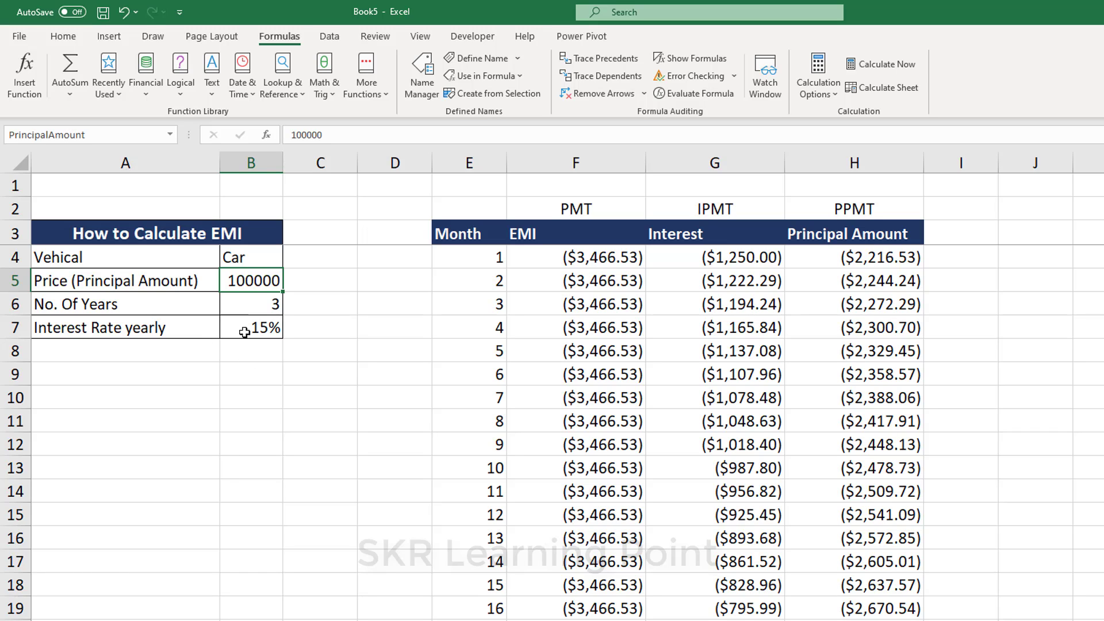
Name the years cell B6 Term and the yearly rate cell B7 Rate
click(263, 311)
click(46, 137)
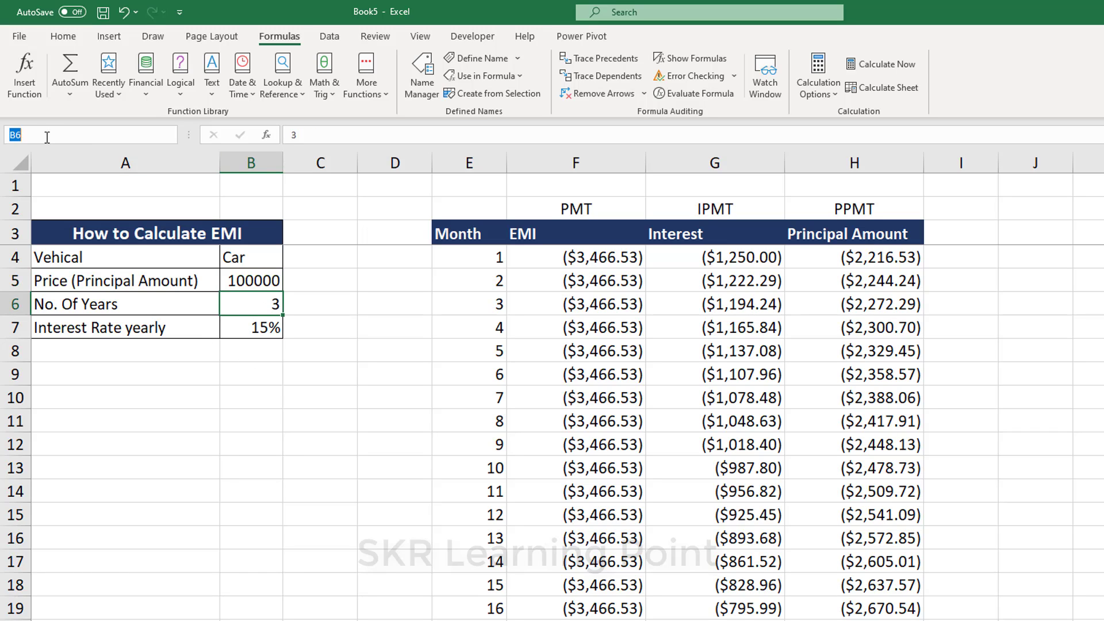
key(BackSpace)
text(rm)
click(243, 328)
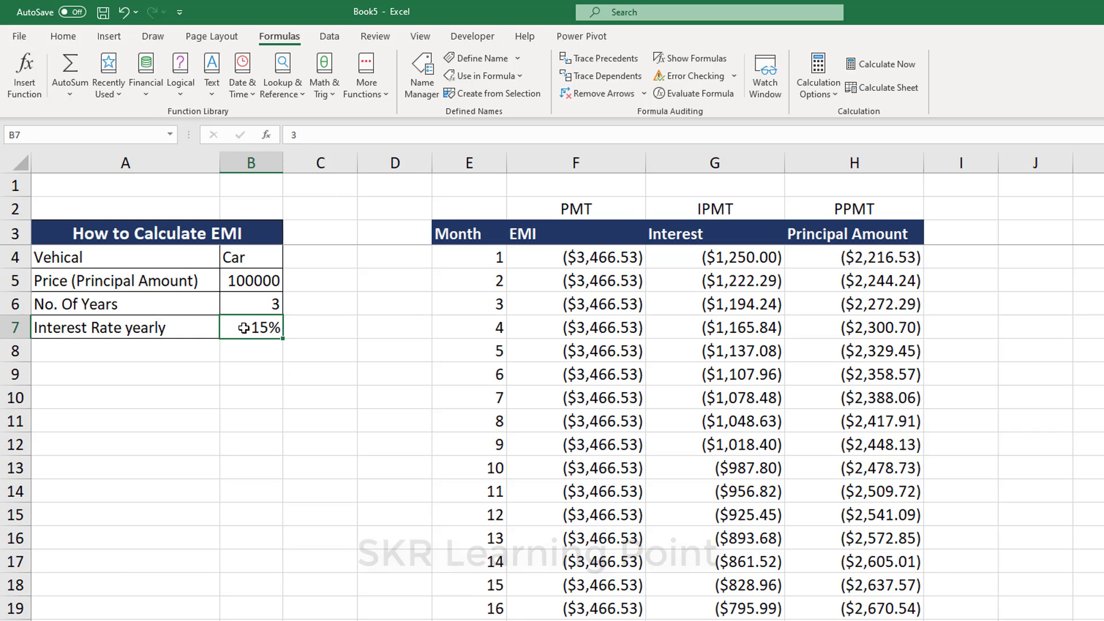
click(69, 135)
text(Ra)
text(te)
key(Return)
Check the F4 EMI formula, then select the EMI, Interest and Principal results from F4 down
click(604, 252)
key(F2)
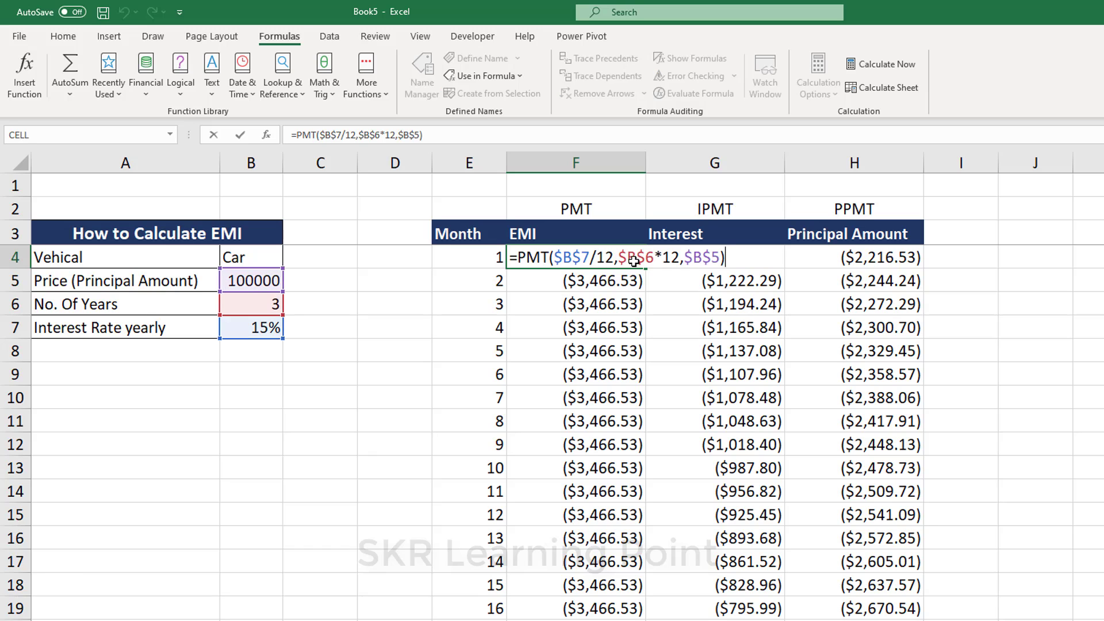
key(Escape)
key(ctrl+shift+Right)
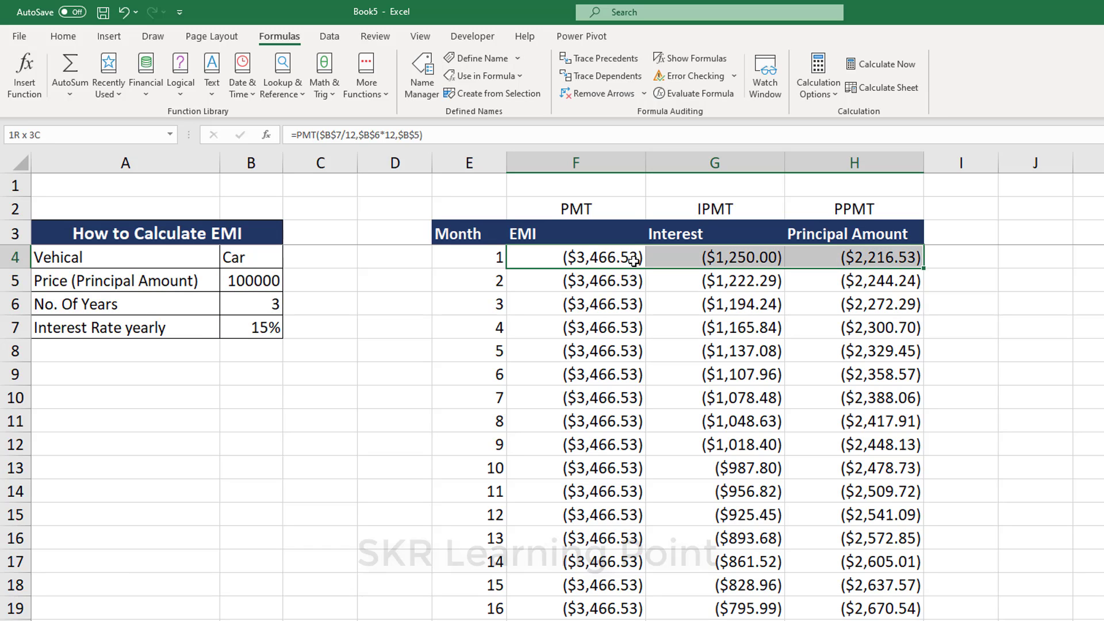
key(shift+Down)
Clear the old results and enter =+PMT(Rate/12,Term*12,PrincipalAmount) in F4
key(ctrl+shift+Down)
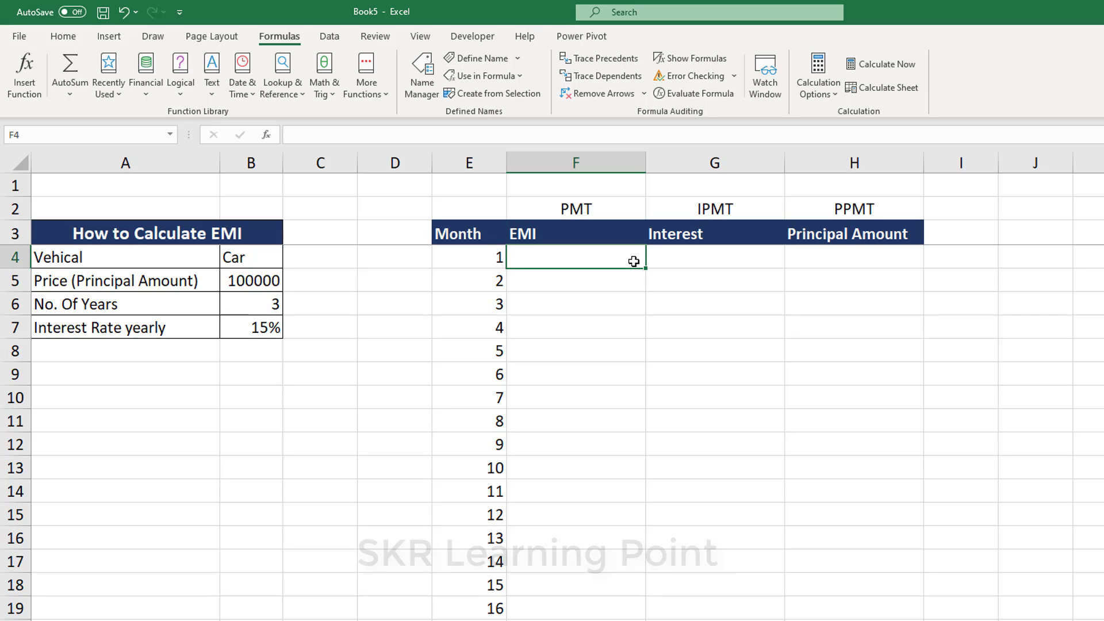
text(+p)
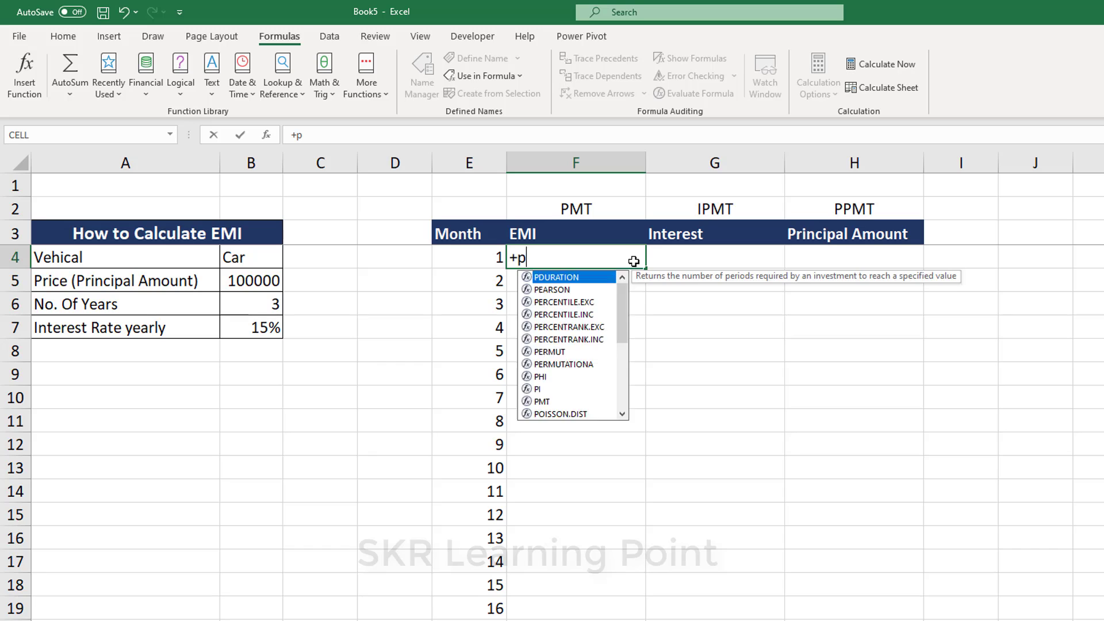
text(mt)
key(Tab)
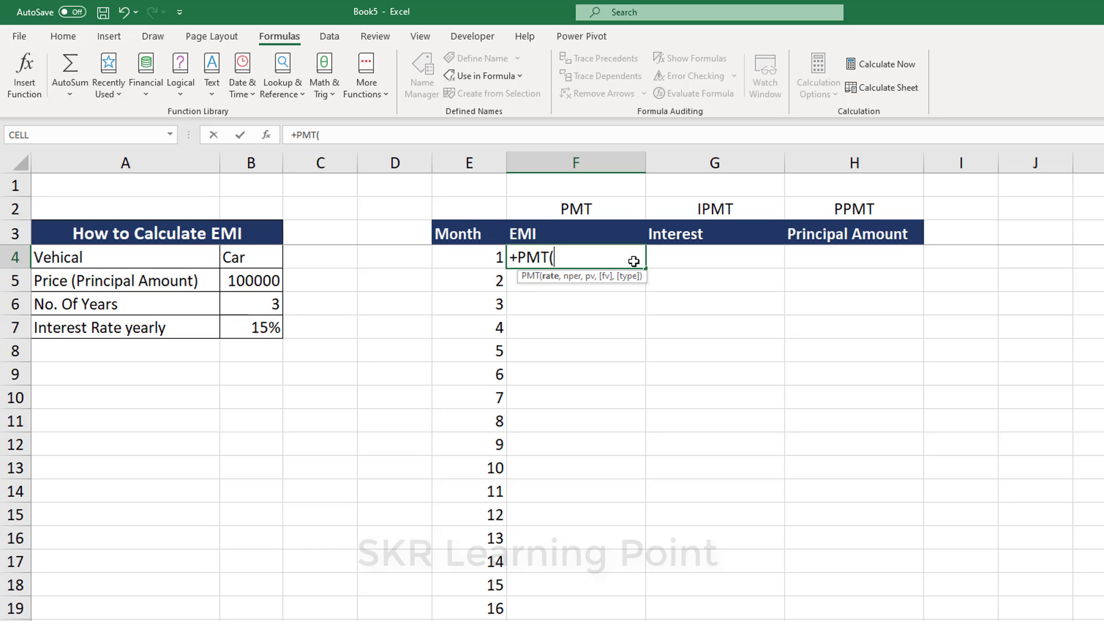
text(ra)
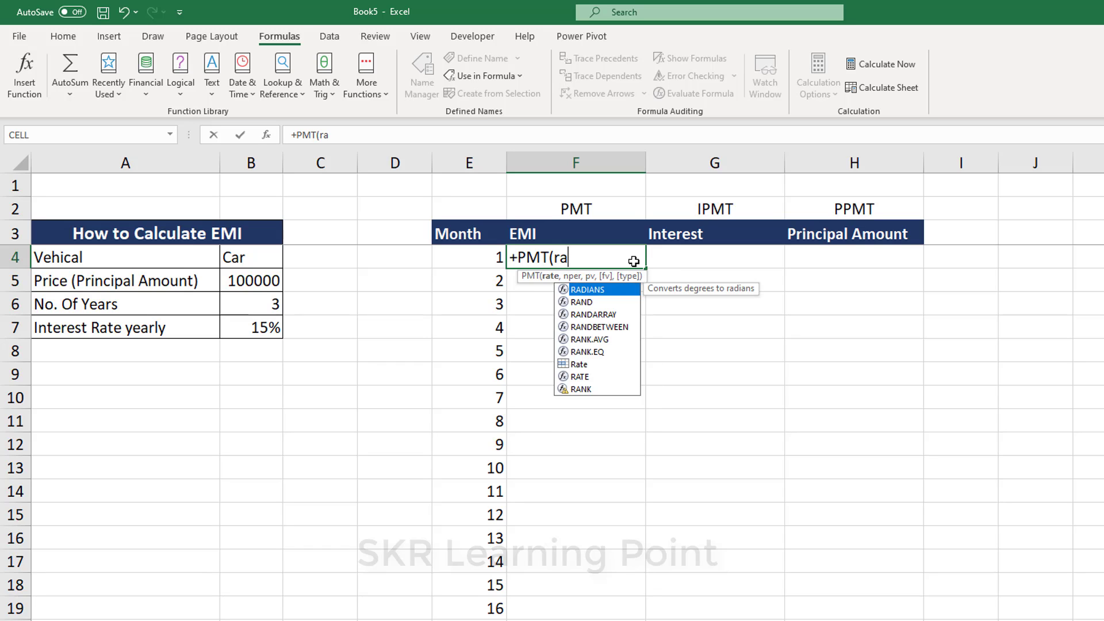
text(te)
key(Tab)
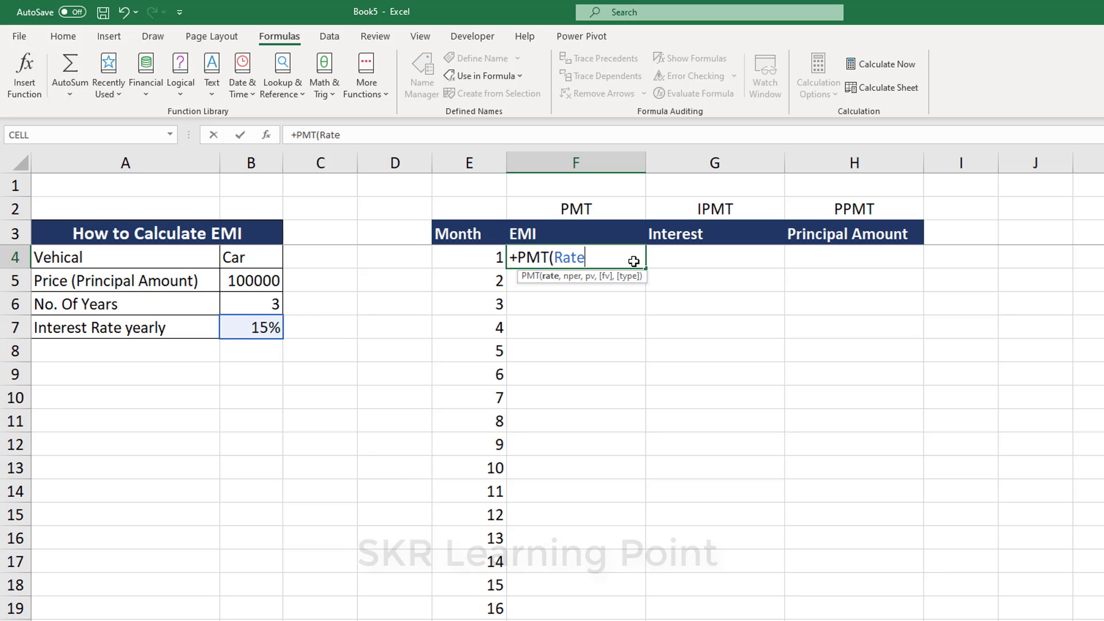
text(/)
text(12,)
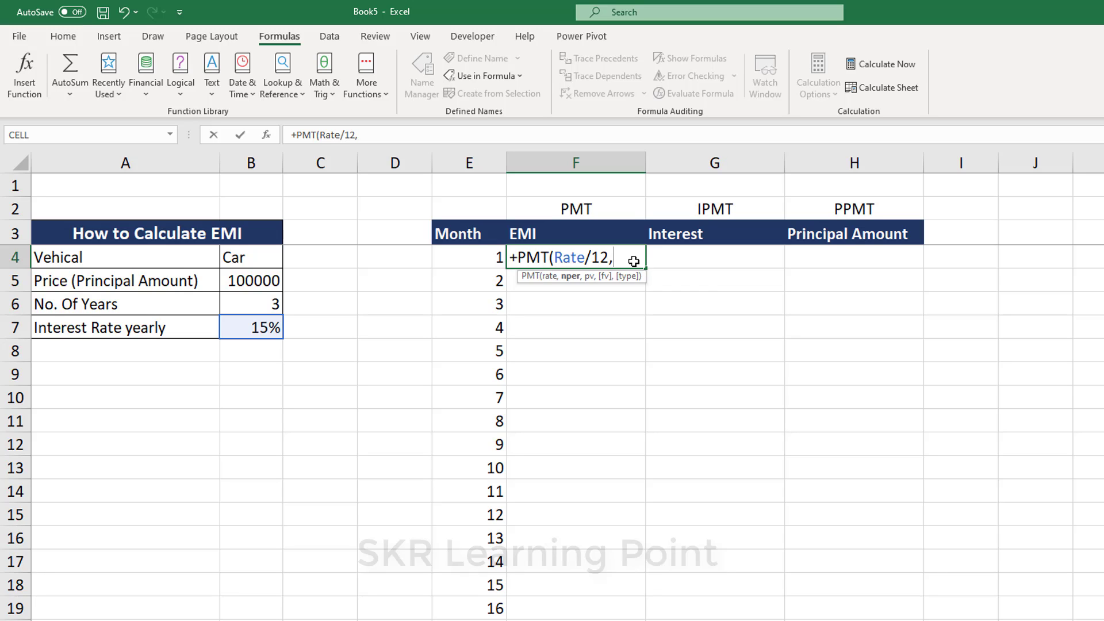
text(te)
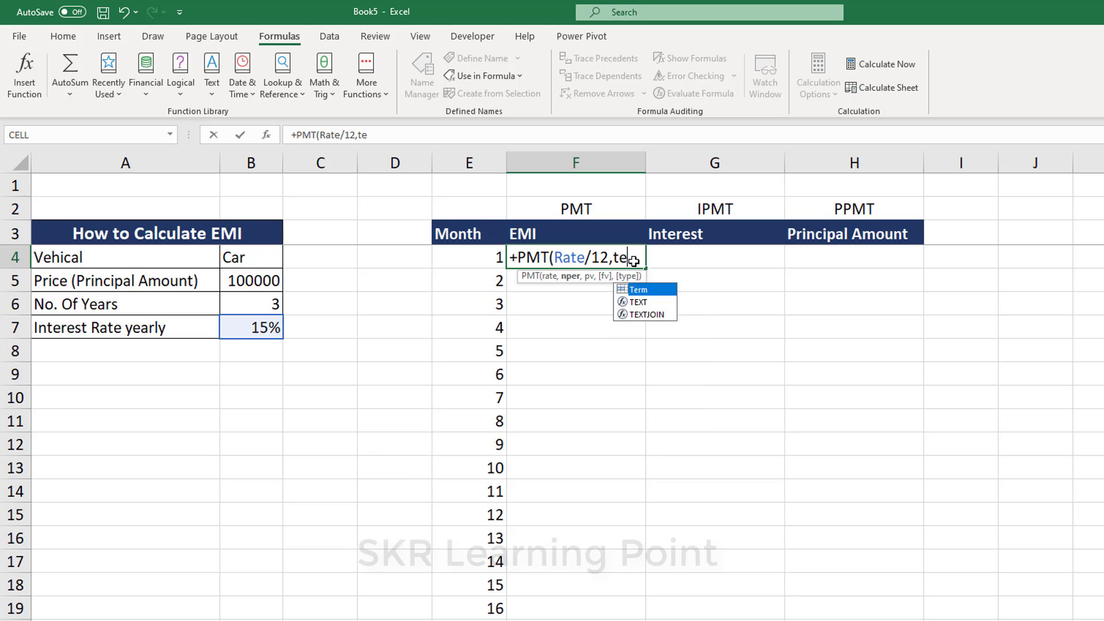
key(Tab)
text(*1)
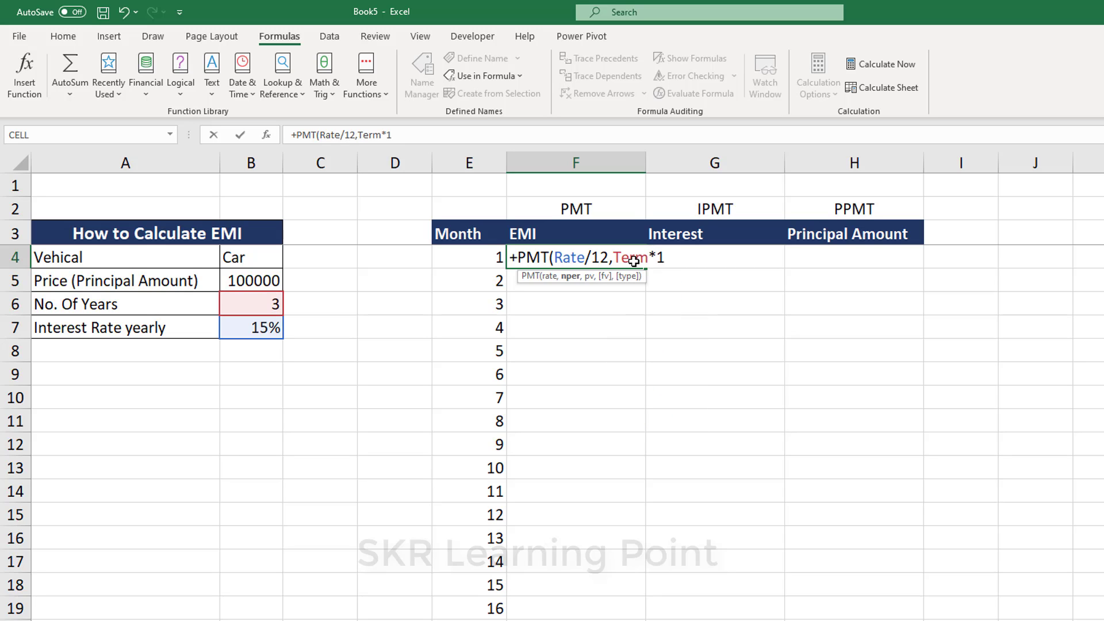
text(2,)
text(pr)
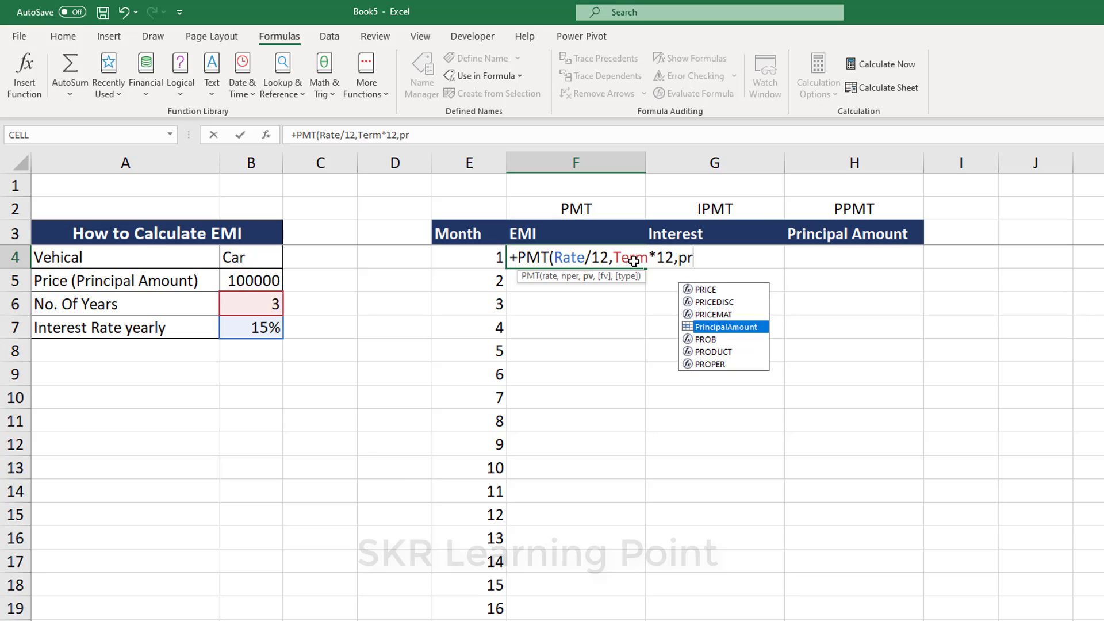
key(Tab)
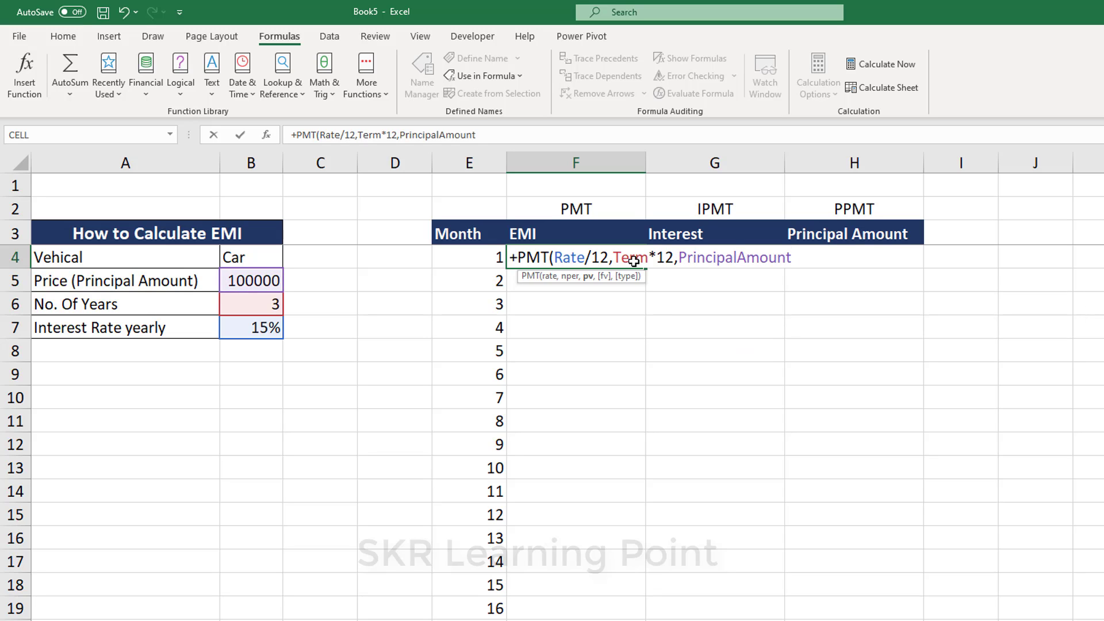
text())
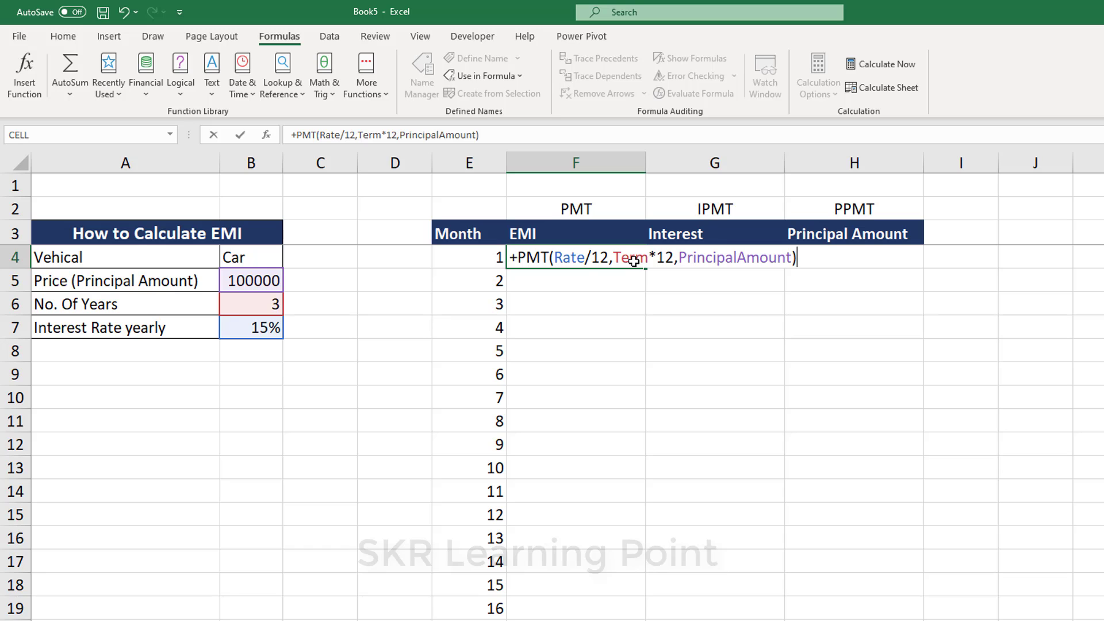
key(ctrl+Return)
Copy the F4 EMI formula down through F4:F39
key(ctrl+c)
key(Left)
key(ctrl+Down)
key(Right)
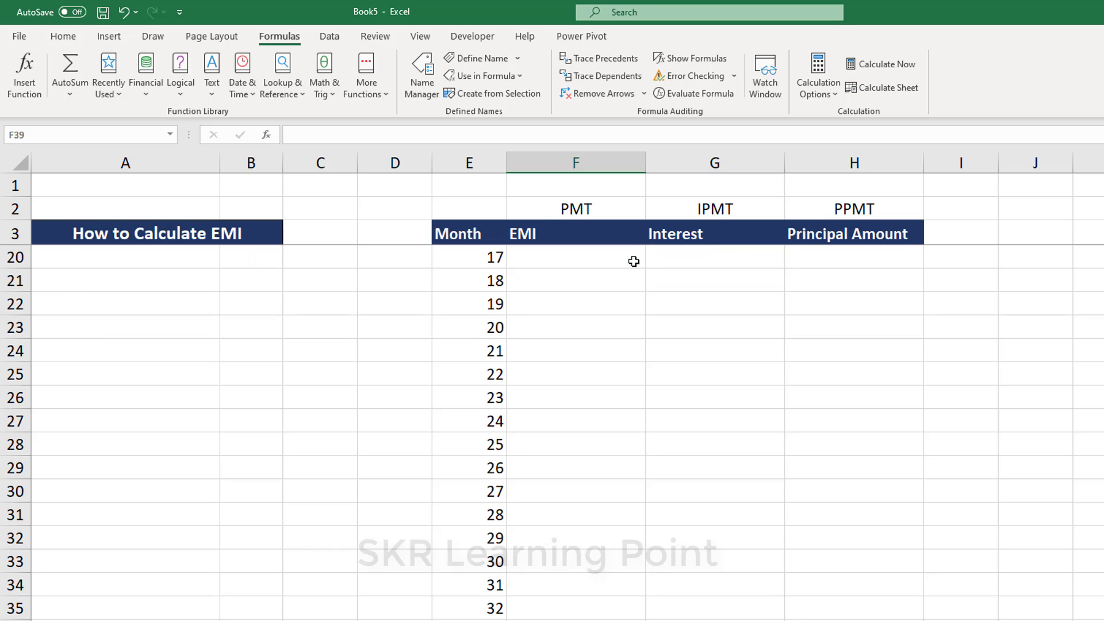
key(ctrl+shift+Up)
key(ctrl+v)
click(634, 262)
key(Escape)
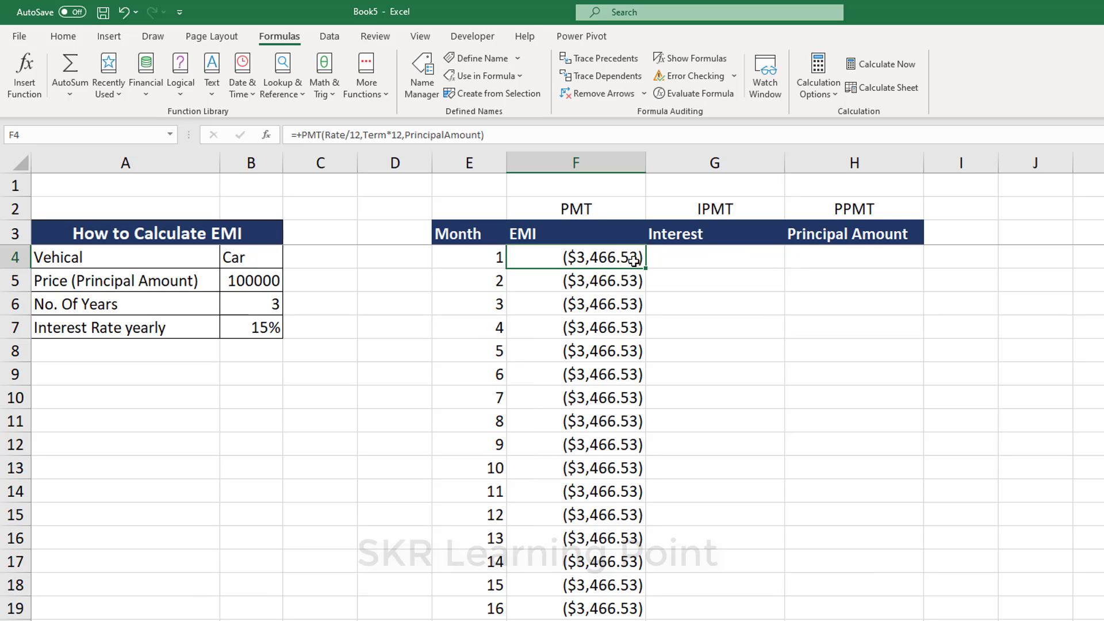
key(Right)
key(Left)
Review the named Rate, Term and PrincipalAmount arguments in the F4 PMT formula
key(F2)
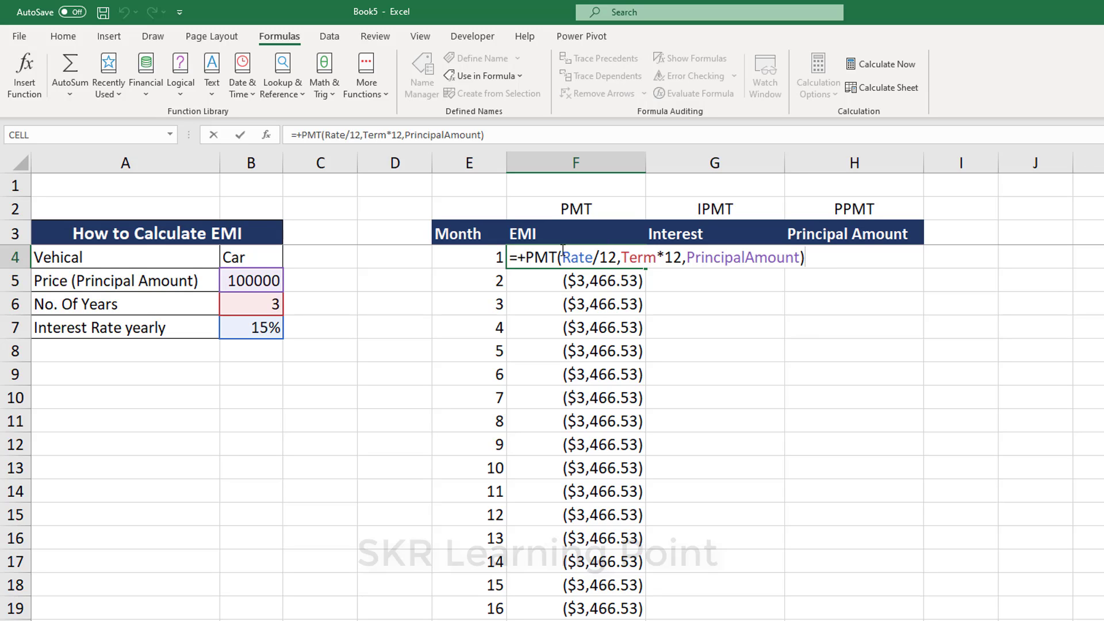
drag(561, 257, 798, 259)
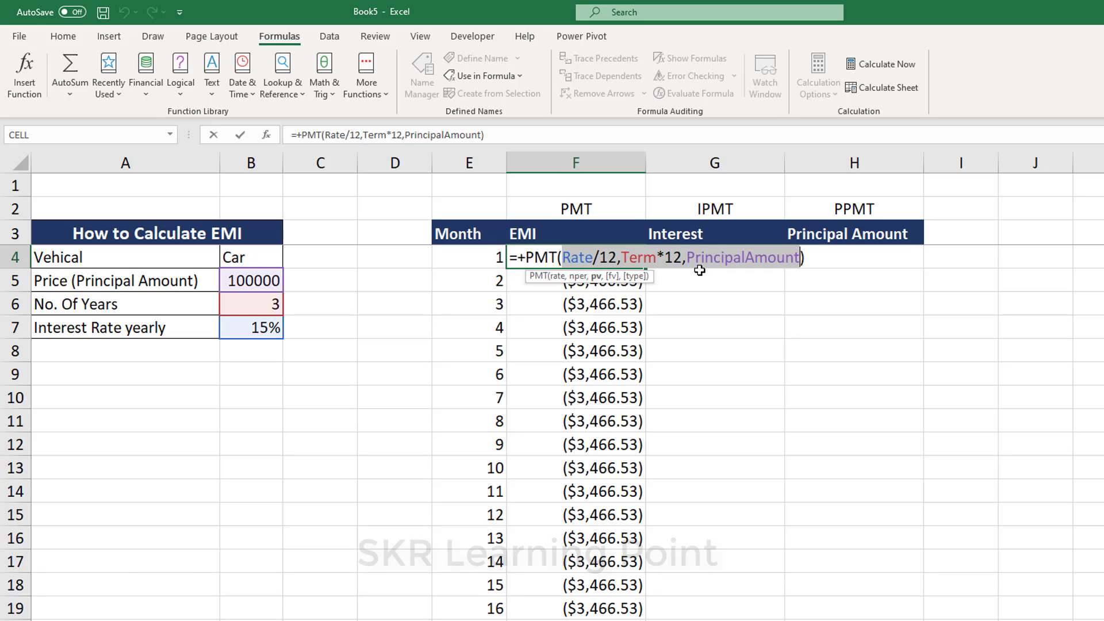
key(ctrl+Return)
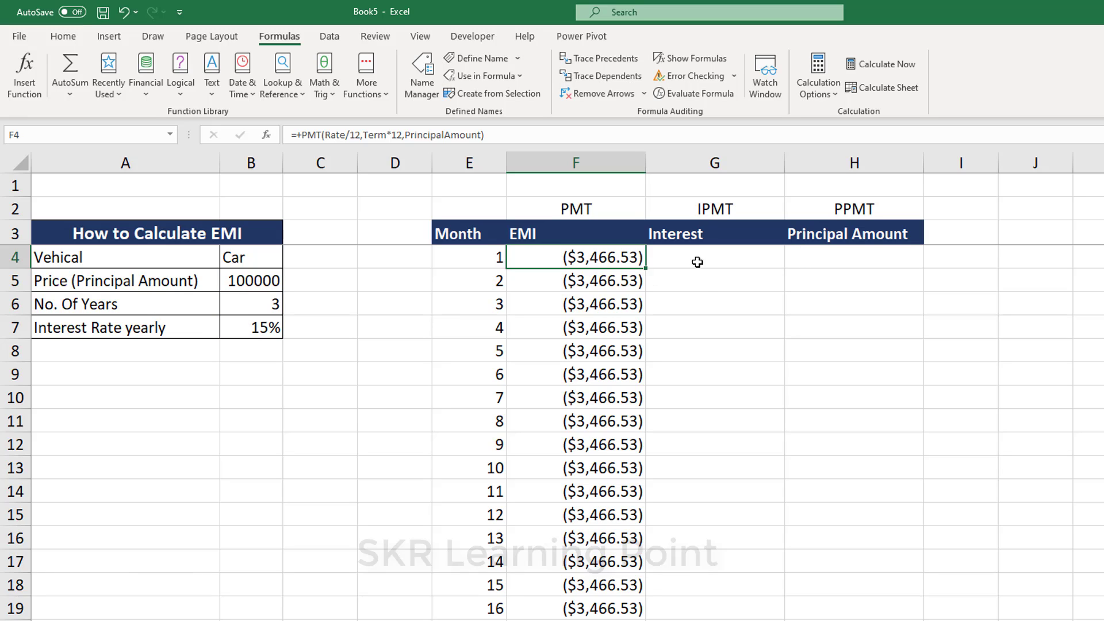
click(698, 260)
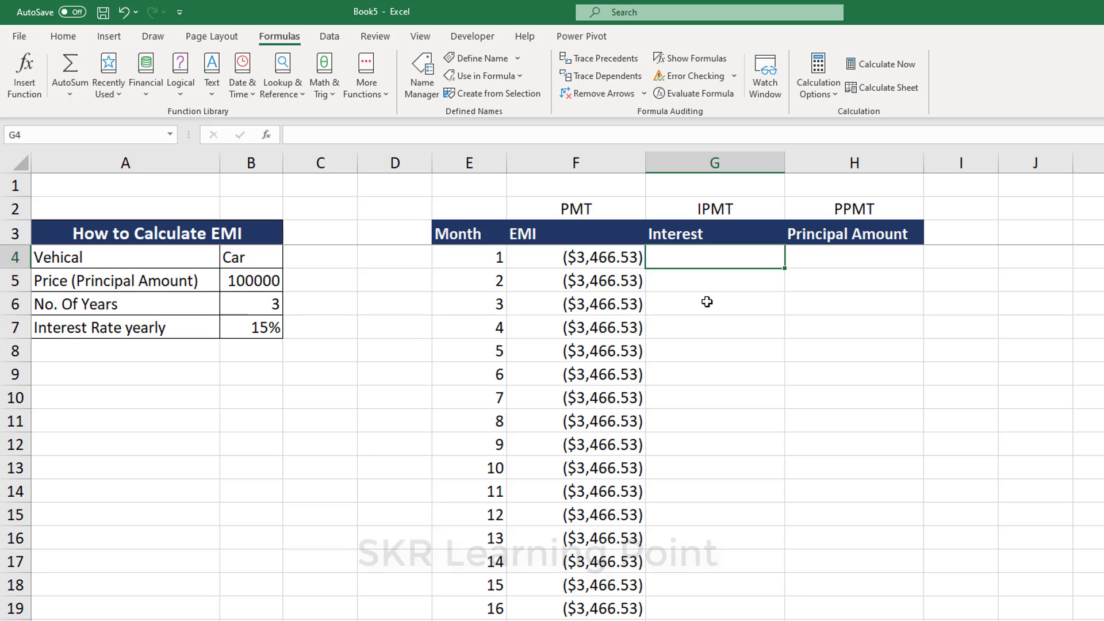
text(+)
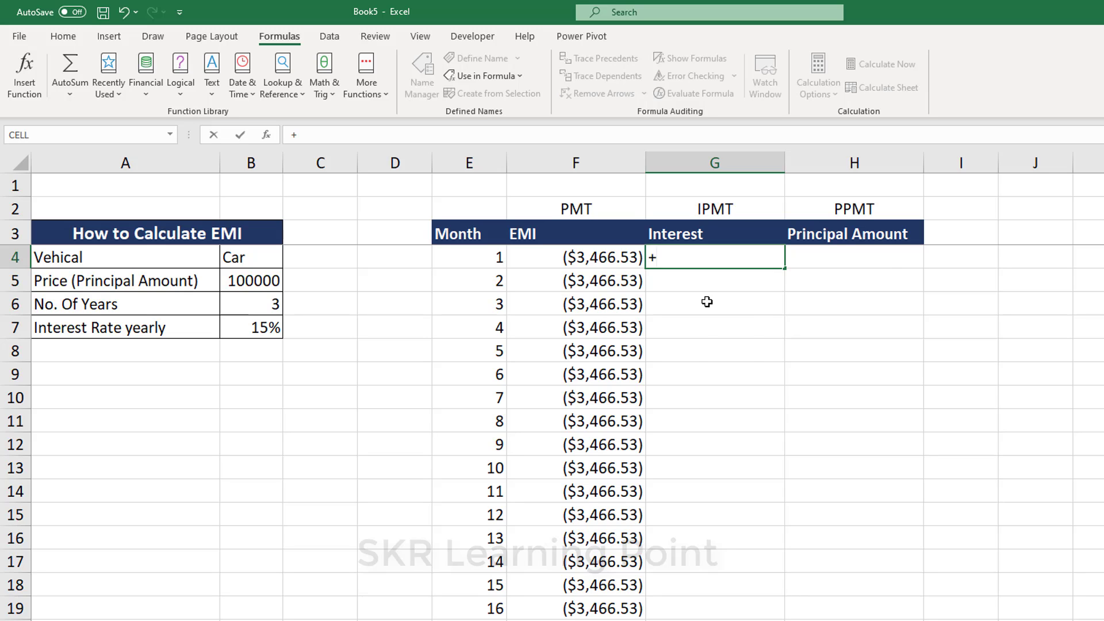
text(ipmt)
key(Tab)
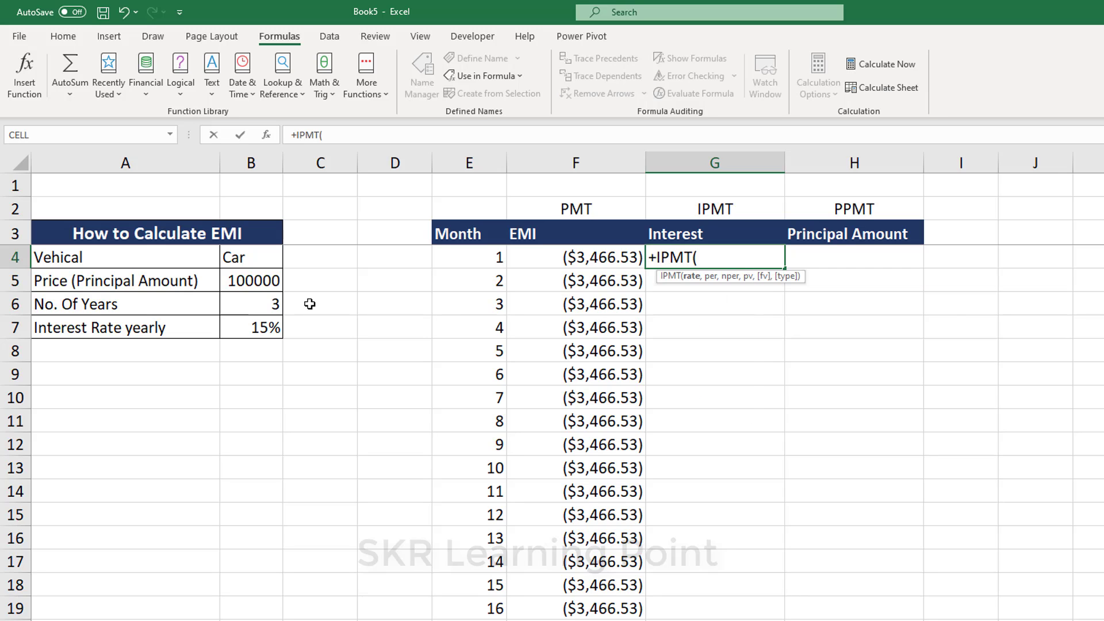
text(Rate/12,Term*)
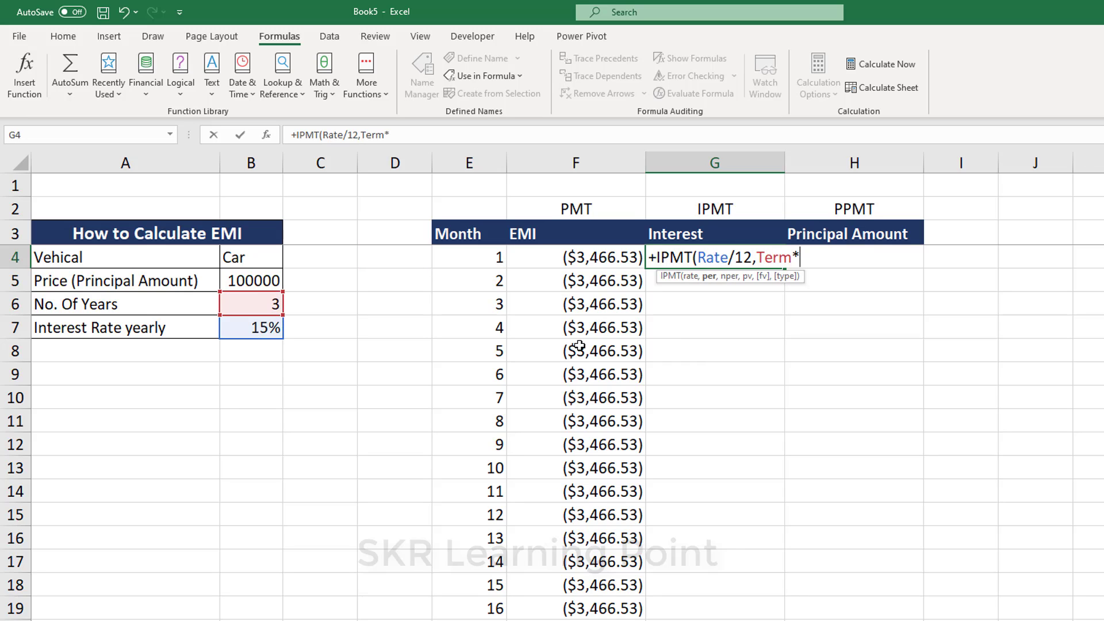
text(12)
text(,pr)
key(Tab)
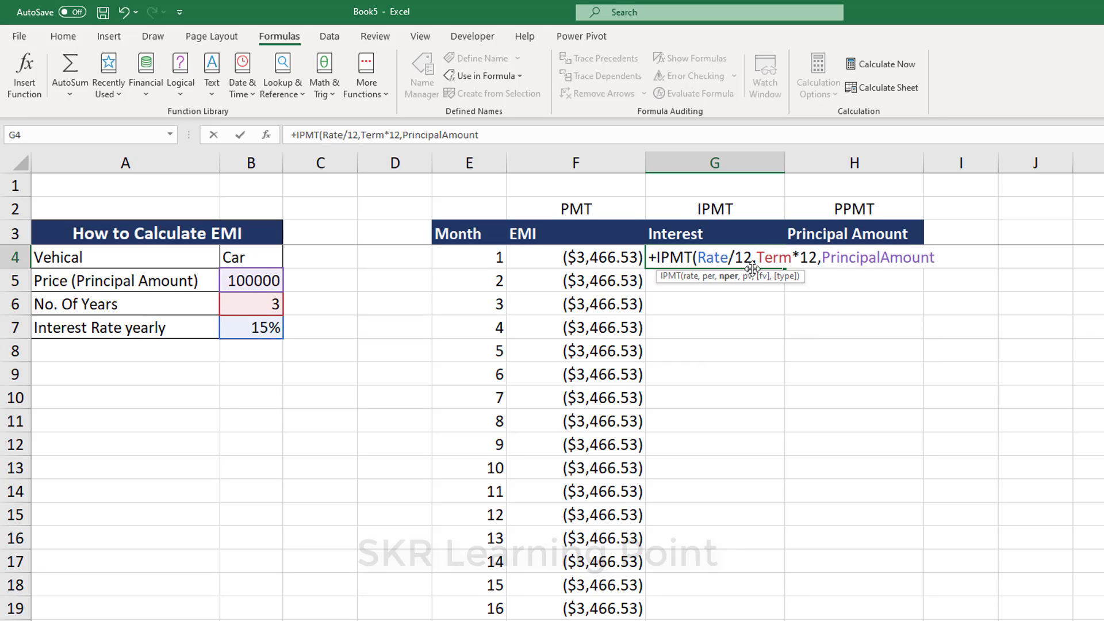
text(,)
click(489, 257)
key(F4)
key(ctrl+Return)
key(ctrl+shift+Down)
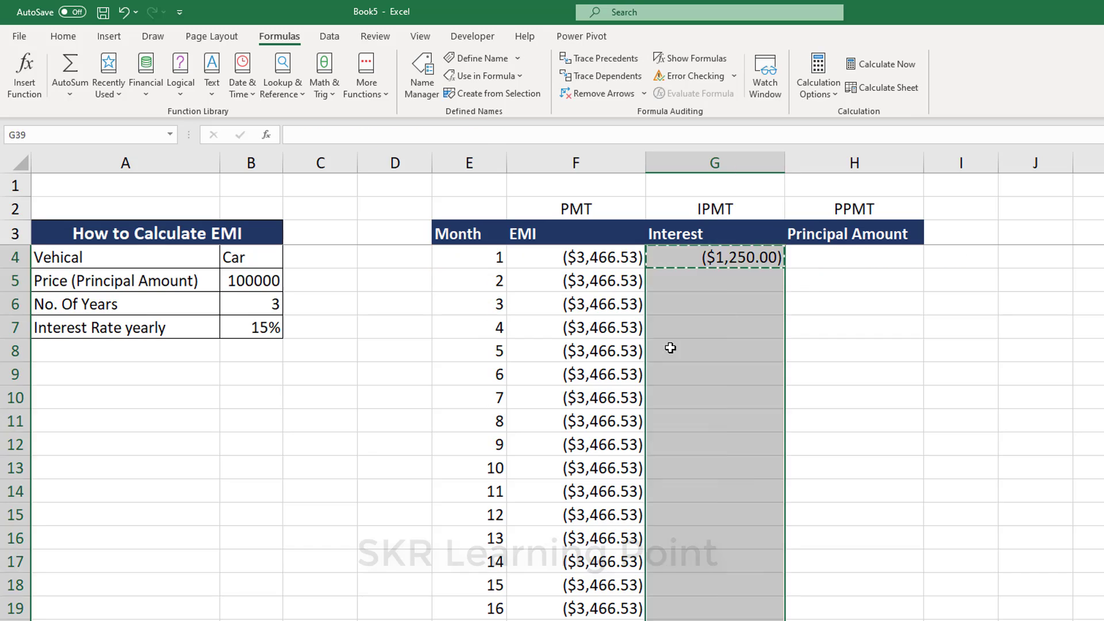
key(ctrl+d)
key(Right)
text(+pp)
key(Tab)
text(Rate)
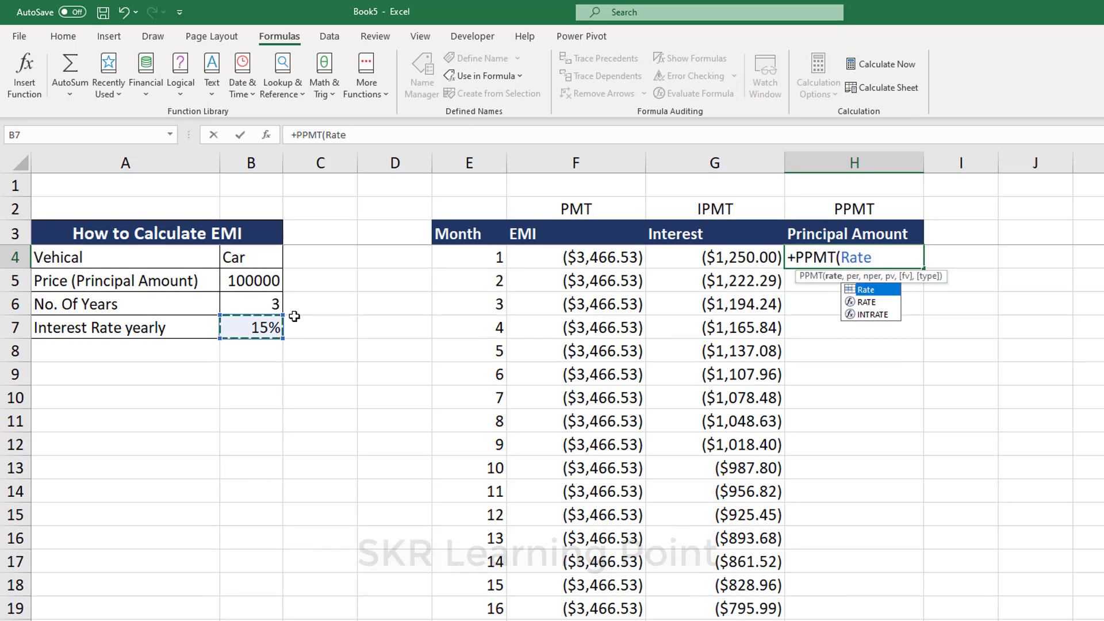
text(/12,)
key(Left)
key(Left)
key(Left)
key(F4)
key(F4)
key(F4)
text(,t)
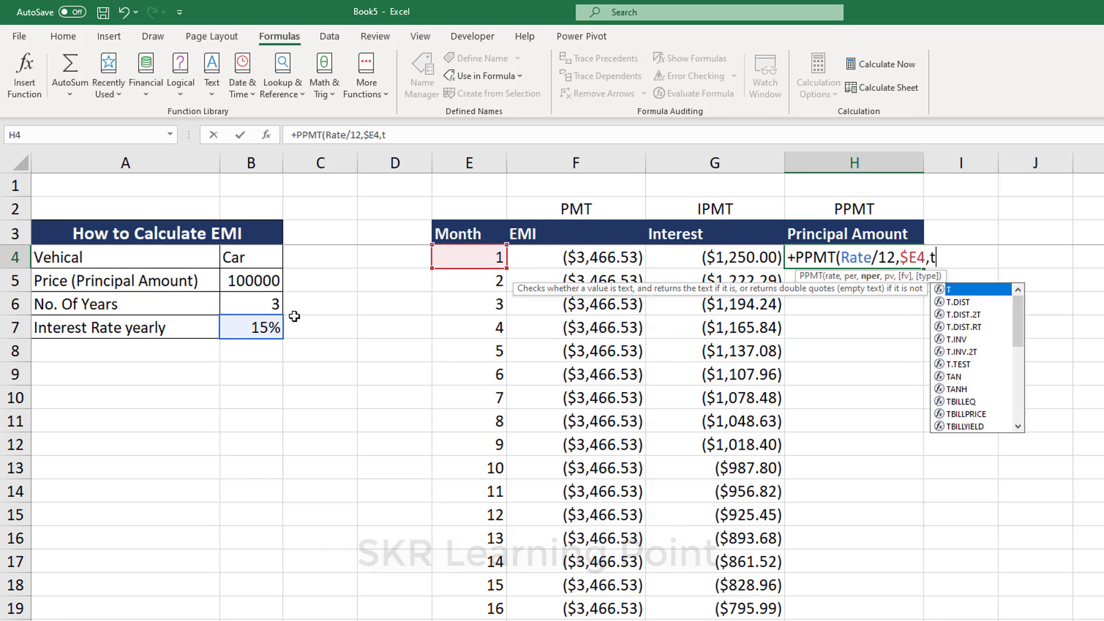
key(Tab)
text(*12,pri)
key(Tab)
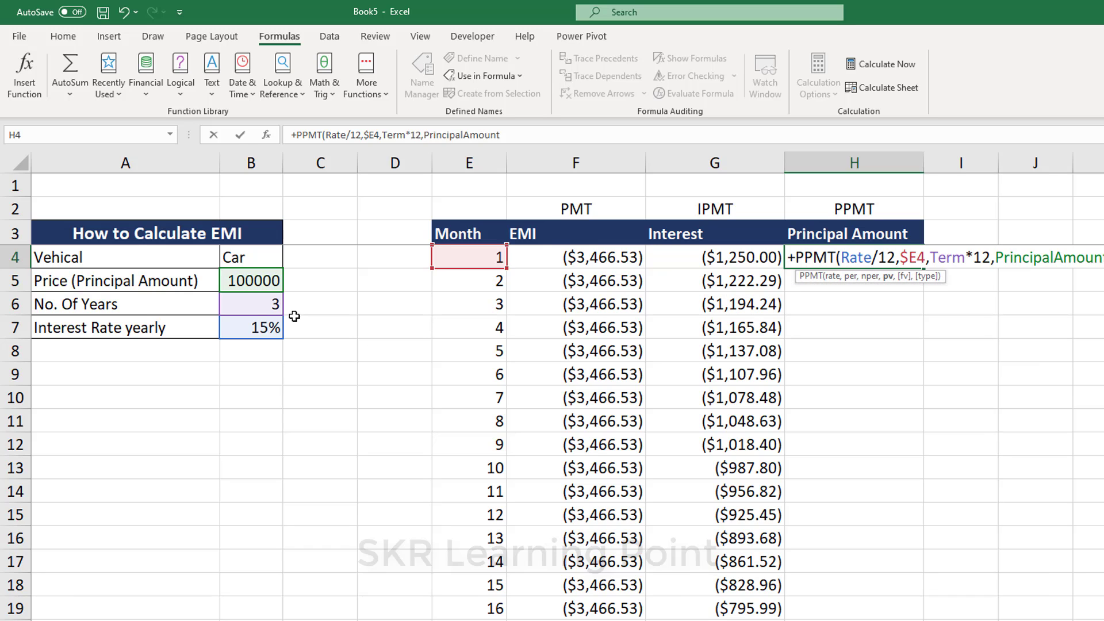
key(ctrl+Return)
key(ctrl+c)
key(Left)
key(ctrl+Down)
key(Right)
key(ctrl+shift+Up)
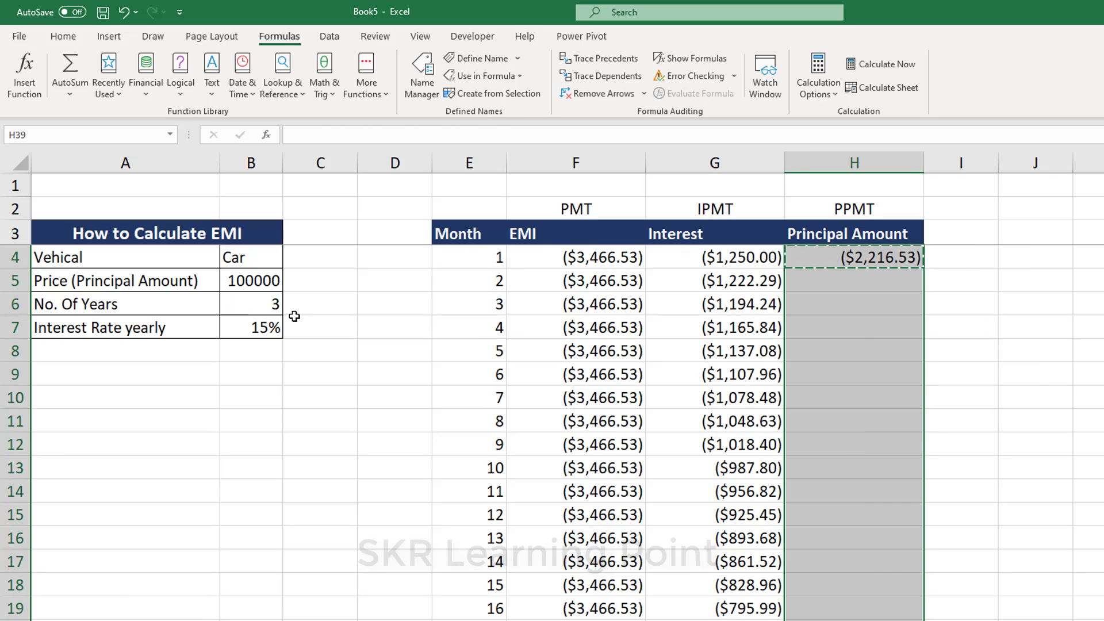
key(ctrl+v)
key(Escape)
key(ctrl+Up)
key(Down)
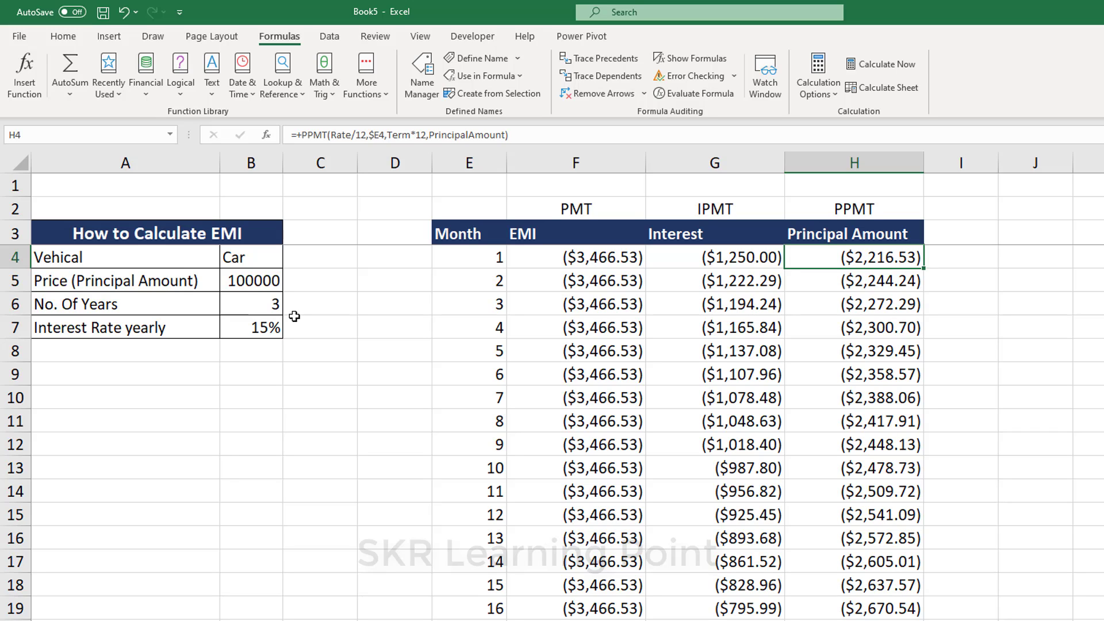
key(shift+Left)
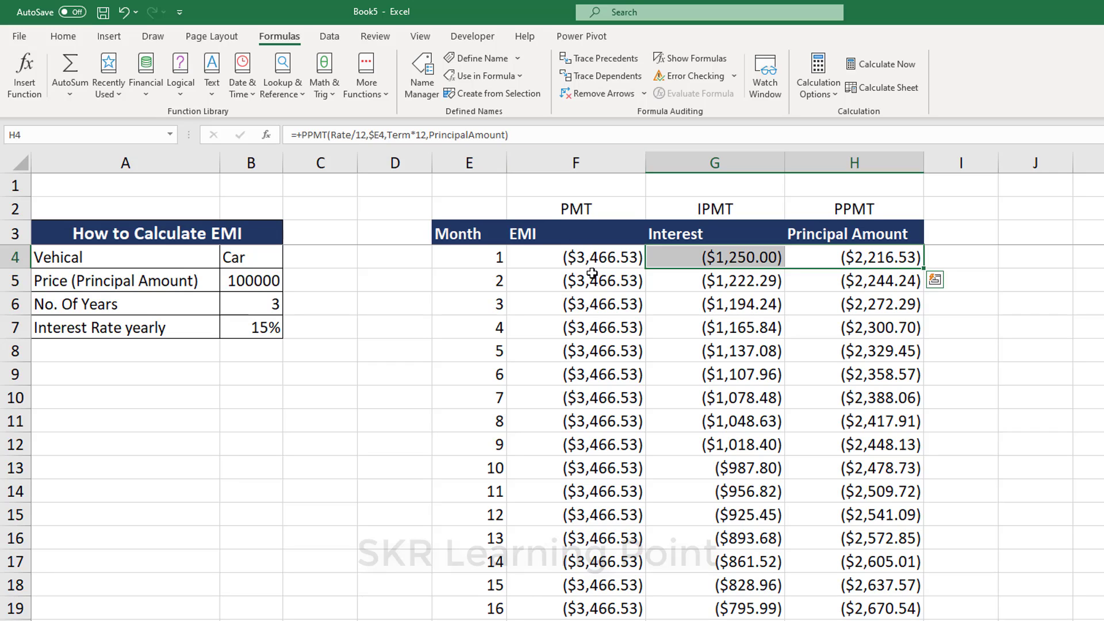
click(715, 257)
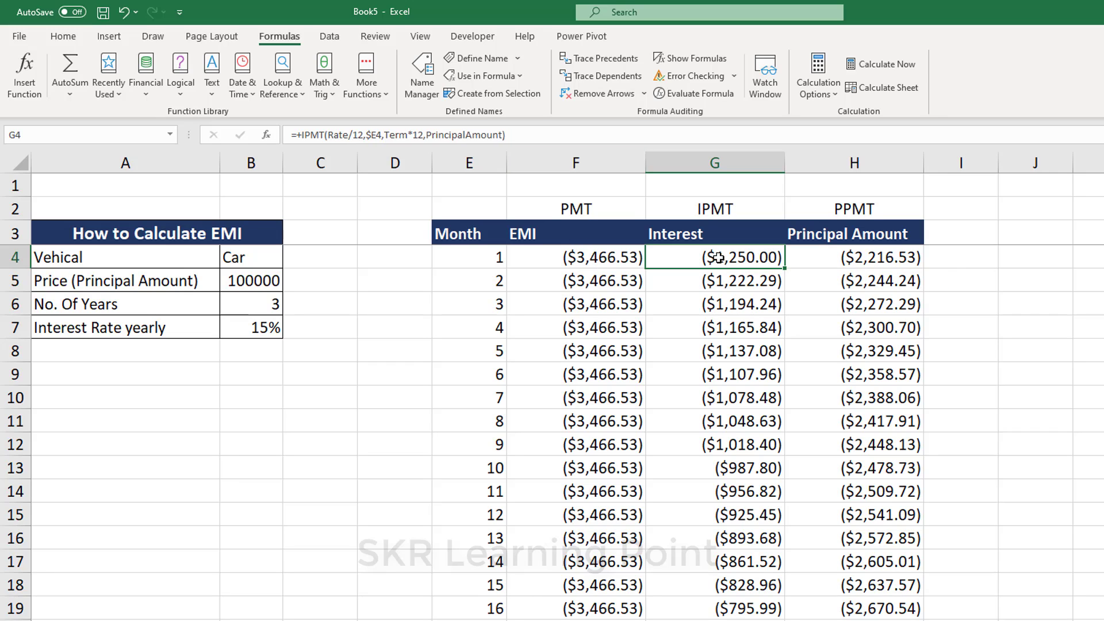
click(894, 257)
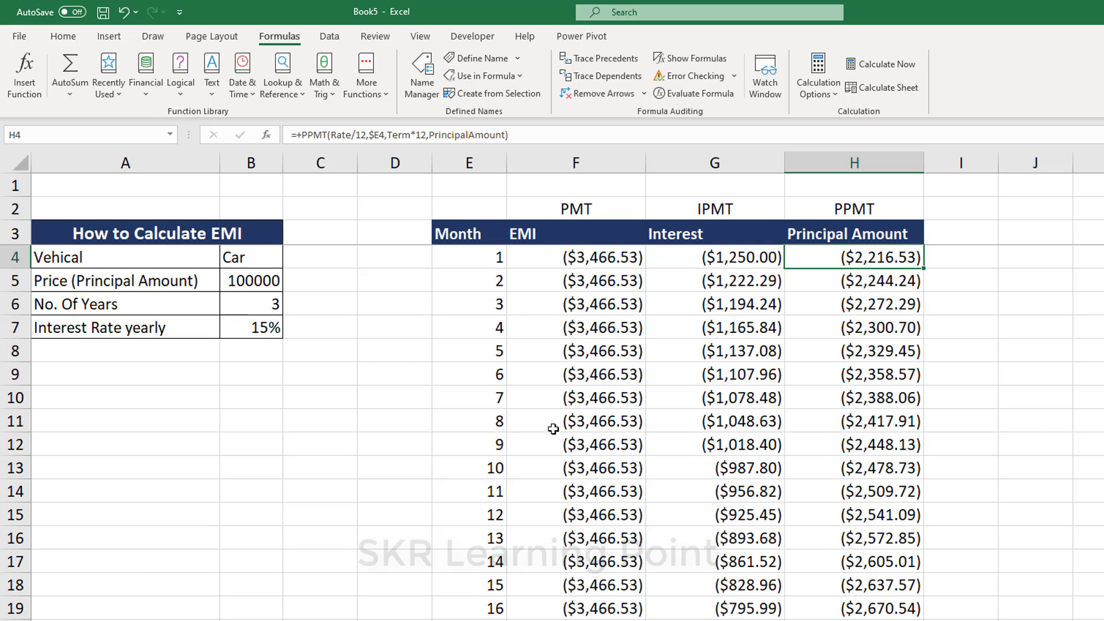
key(F2)
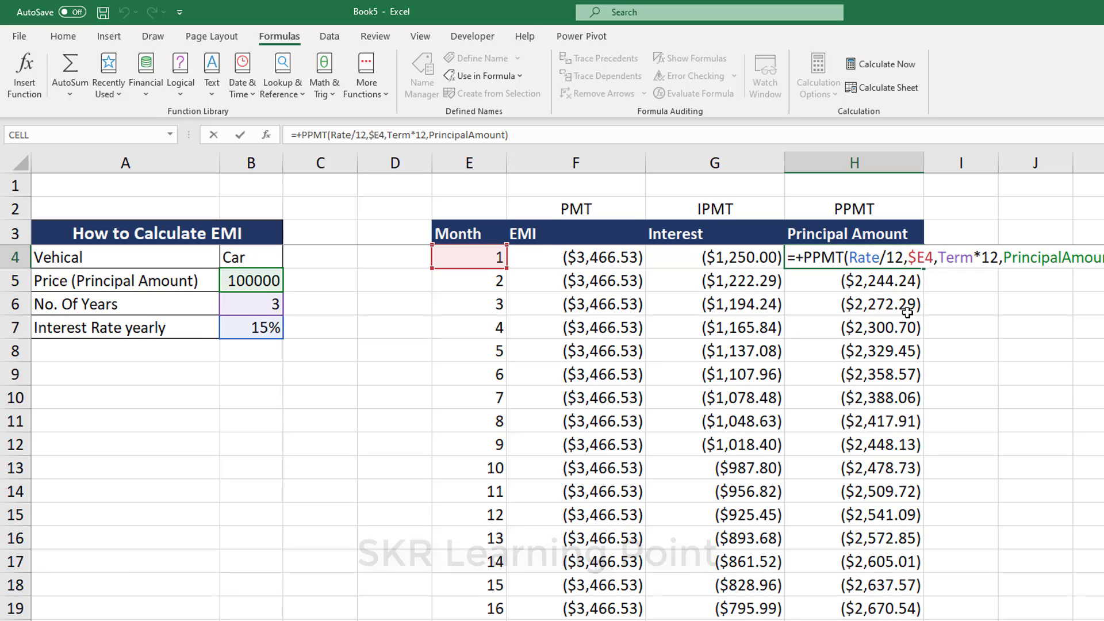
key(Escape)
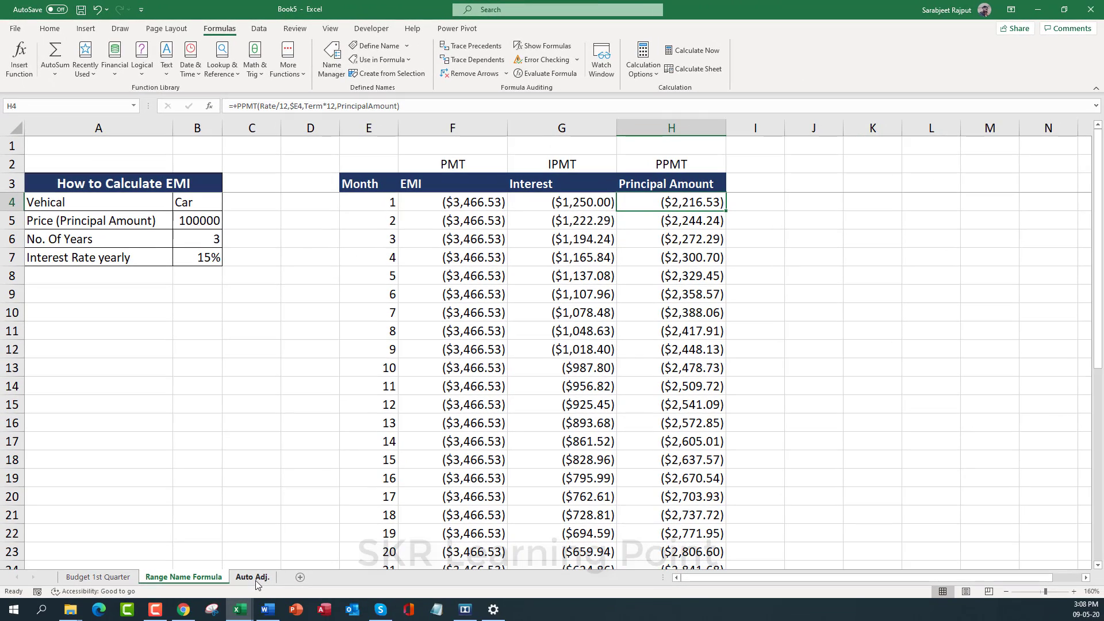
On the Auto Adj. sheet, inspect the Total formula in E3 showing #NAME?
click(257, 580)
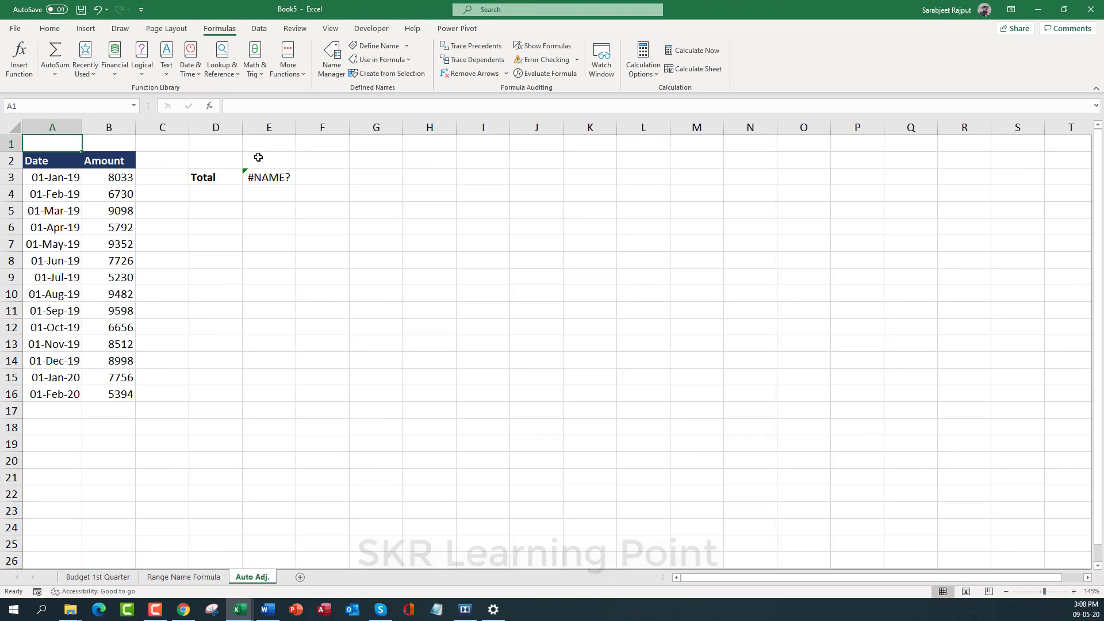
click(278, 177)
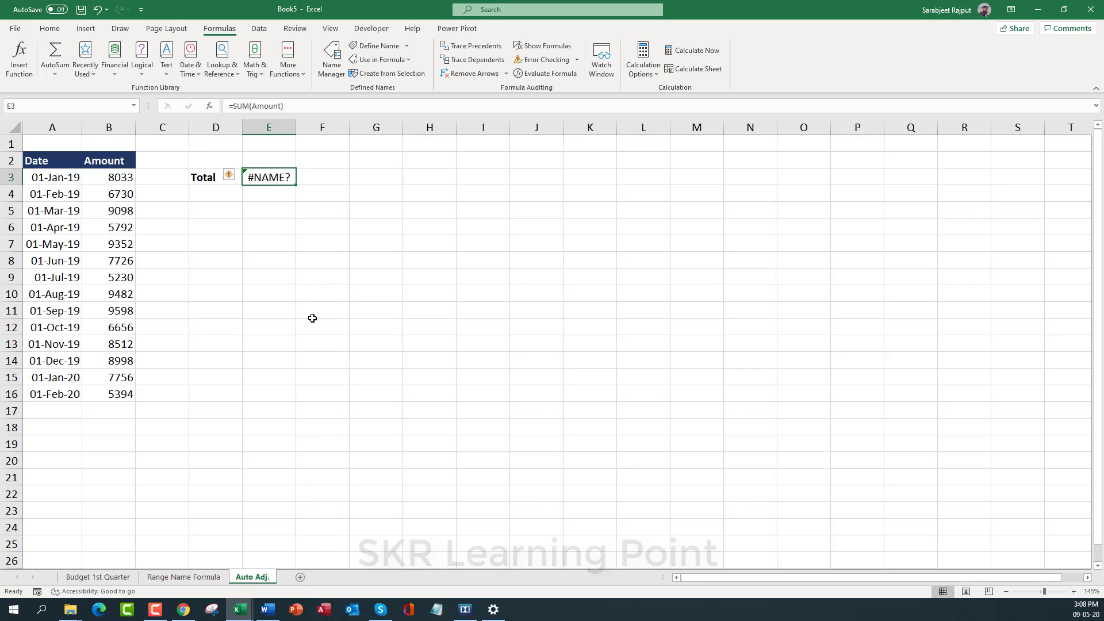
key(F2)
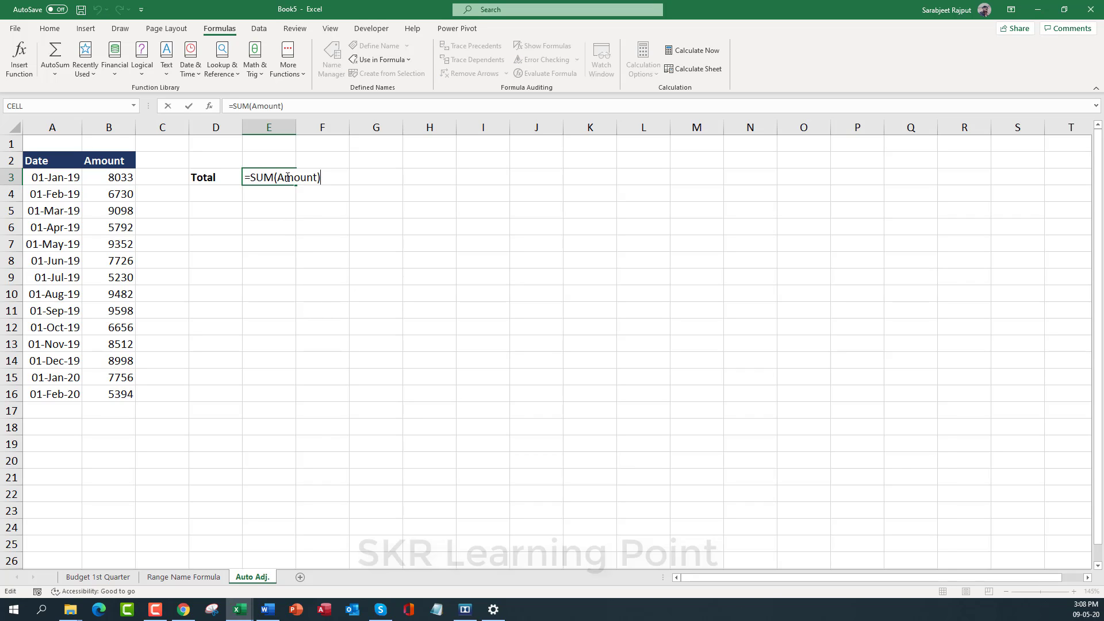
key(Escape)
Name the amount cells B3:B18 Amount so =SUM(Amount) returns 108357
drag(110, 179, 90, 493)
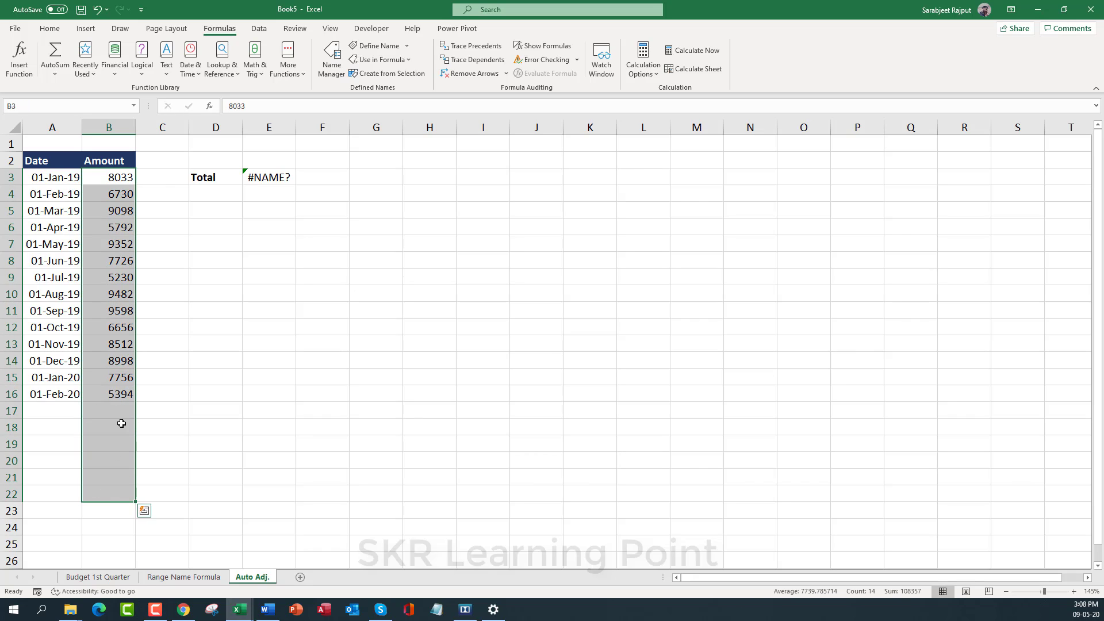
mouse_move(110, 176)
mouse_down()
mouse_move(91, 510)
mouse_move(97, 429)
mouse_up()
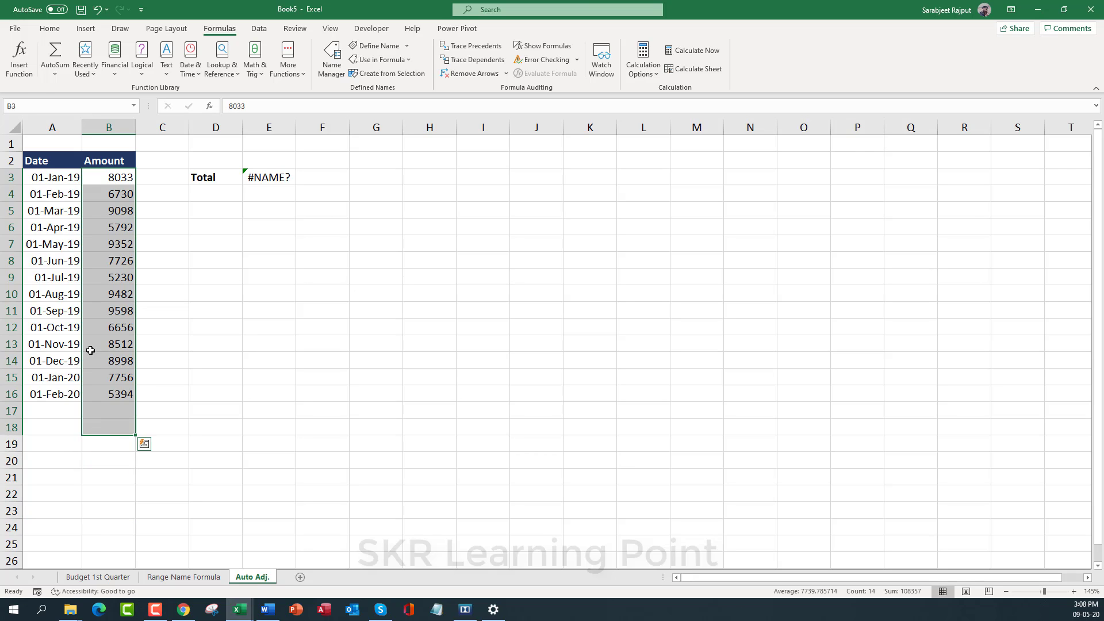
click(48, 105)
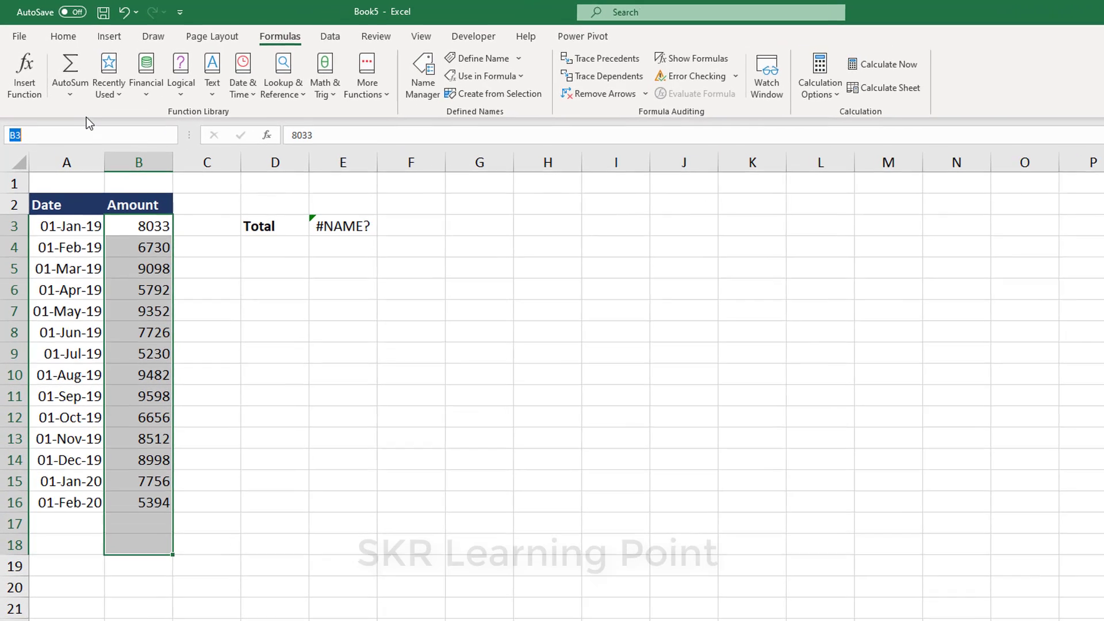
text(Amount)
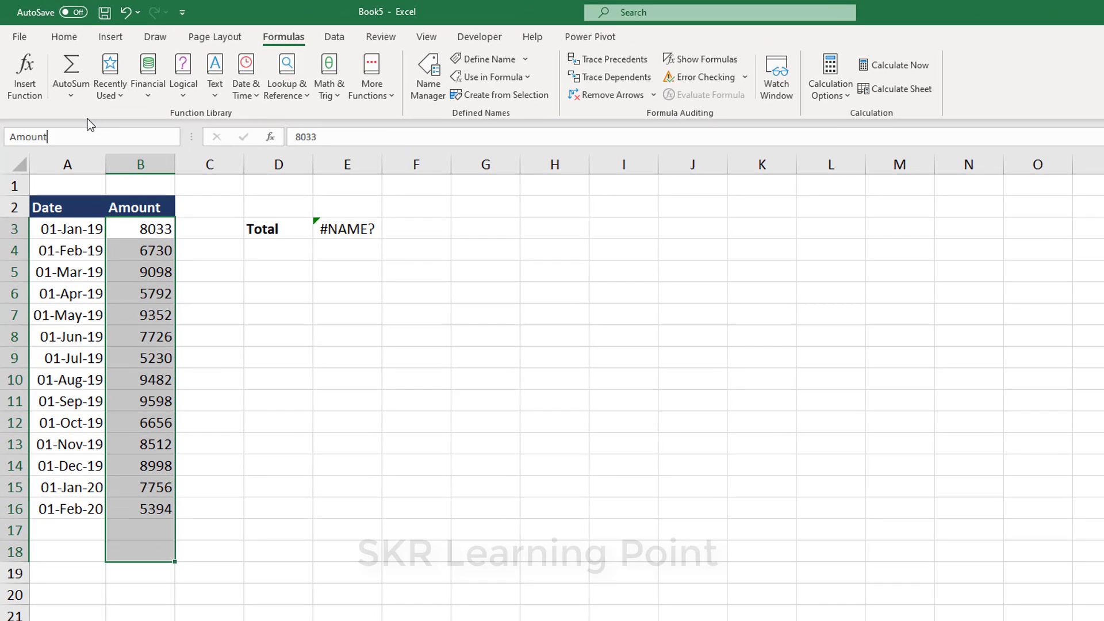
key(Return)
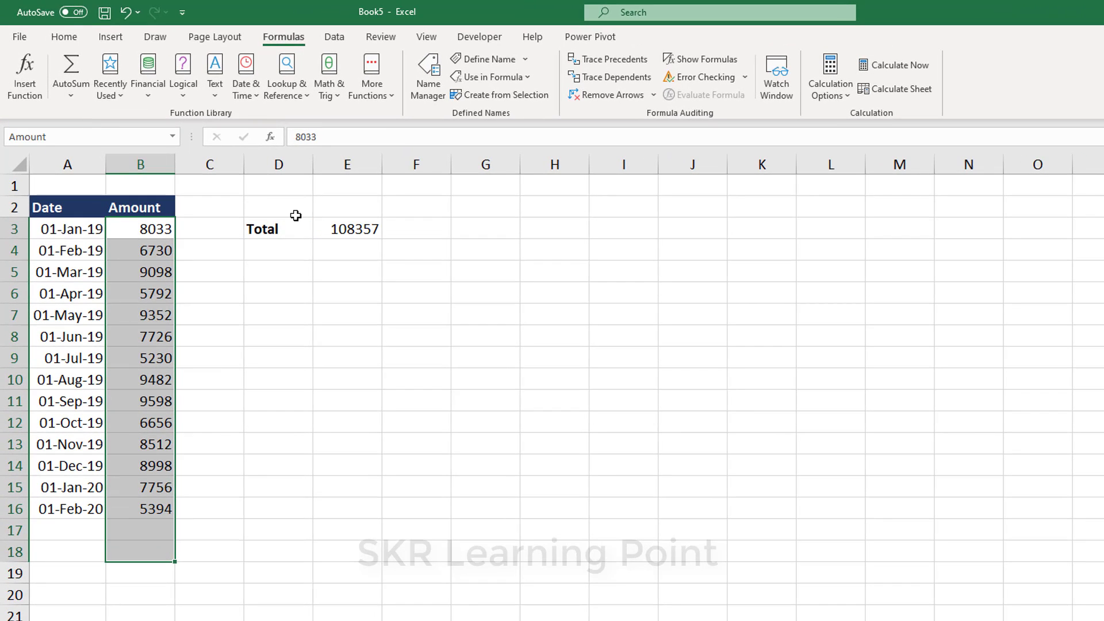
click(315, 228)
double_click(316, 227)
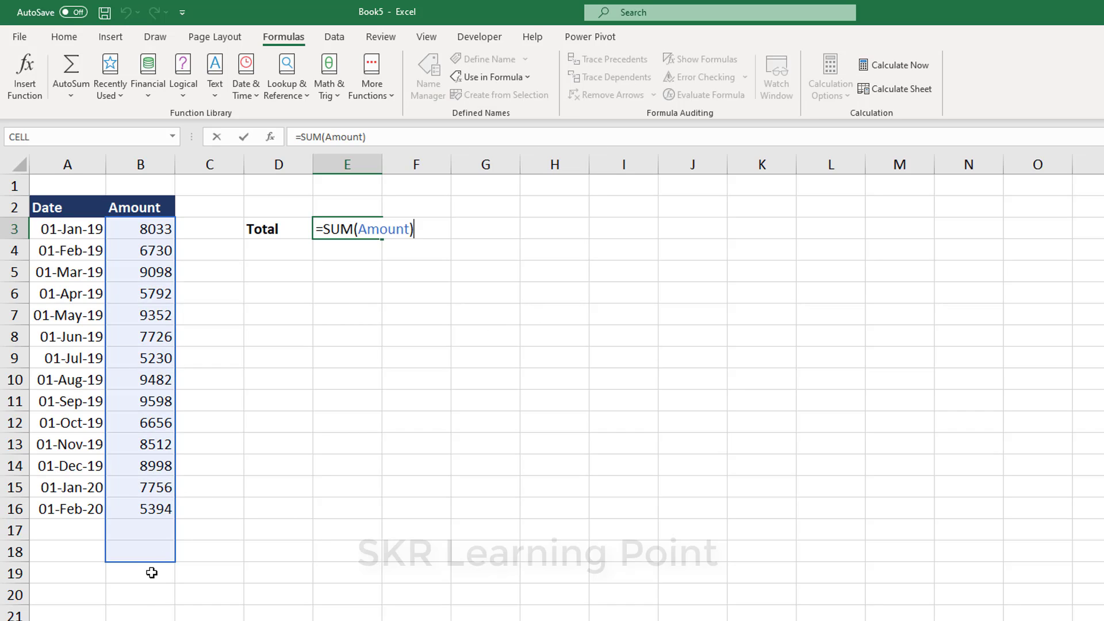
key(Escape)
click(94, 536)
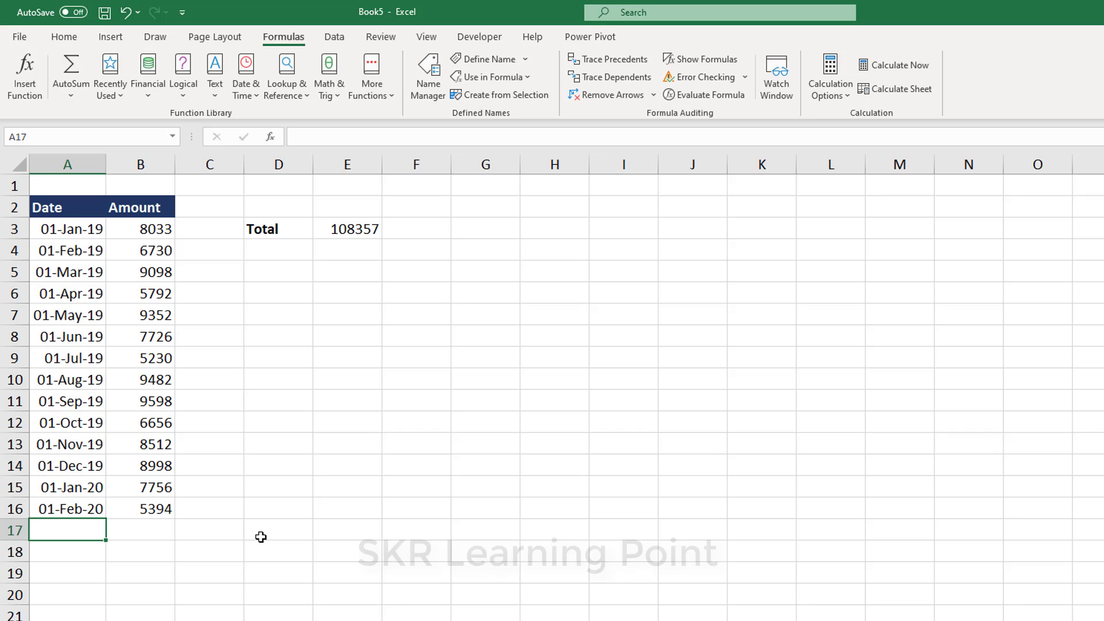
Insert blank cells A17:C17, shifting the cells below down
key(shift+space)
key(Up)
key(Down)
key(shift+Right)
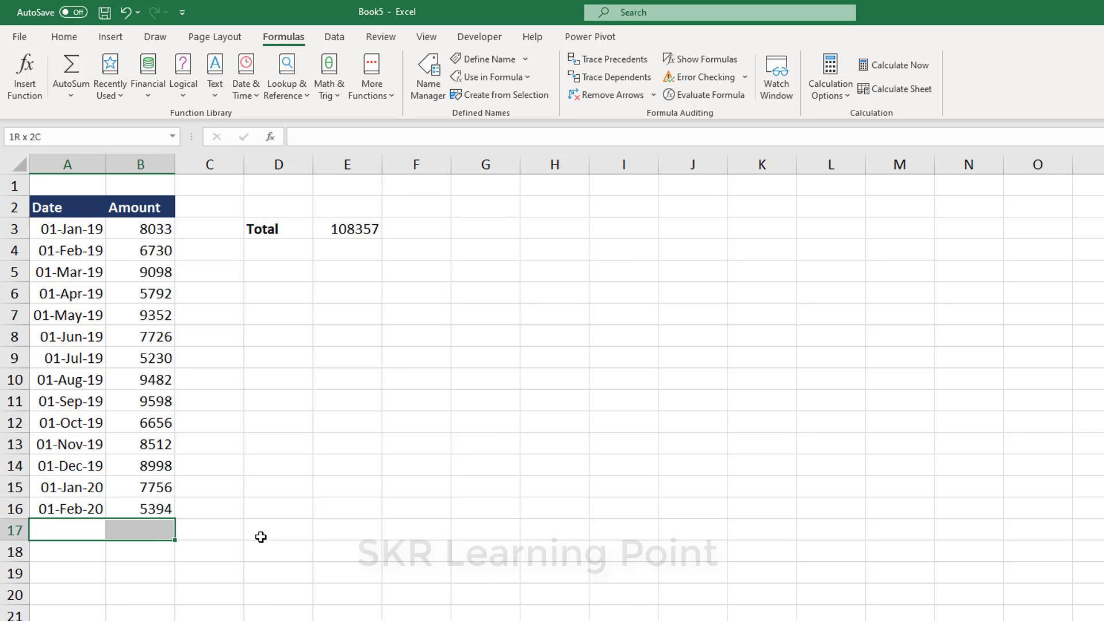
key(shift+Right)
key(ctrl+shift+plus)
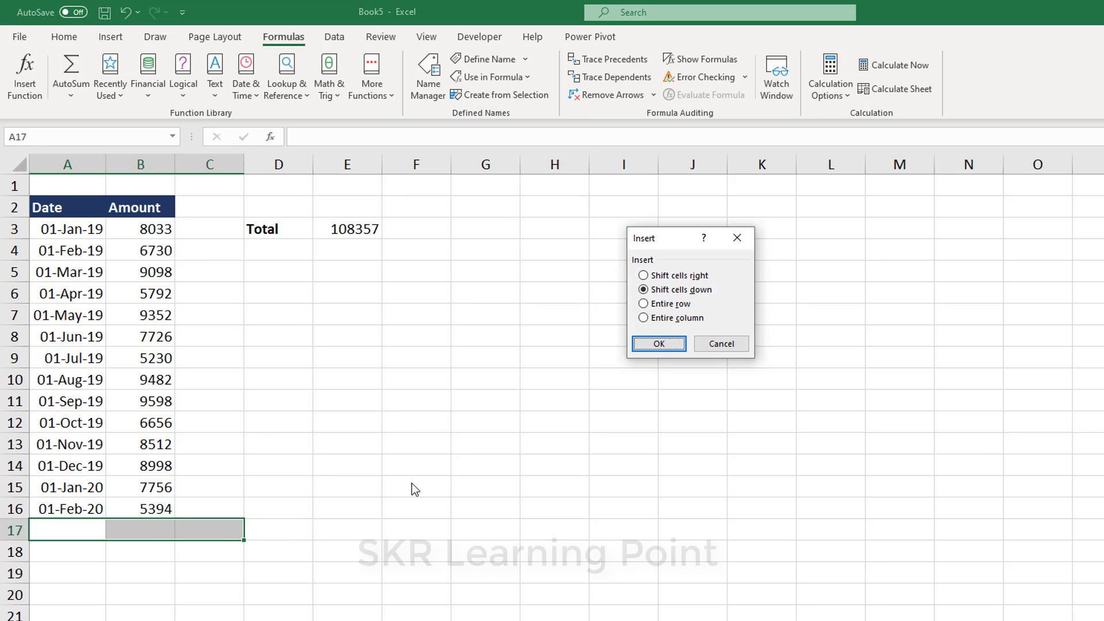
key(Return)
Add today's date 09-May-20 with amount 5555 in row 17, lifting Total to 113912
key(Up)
key(Down)
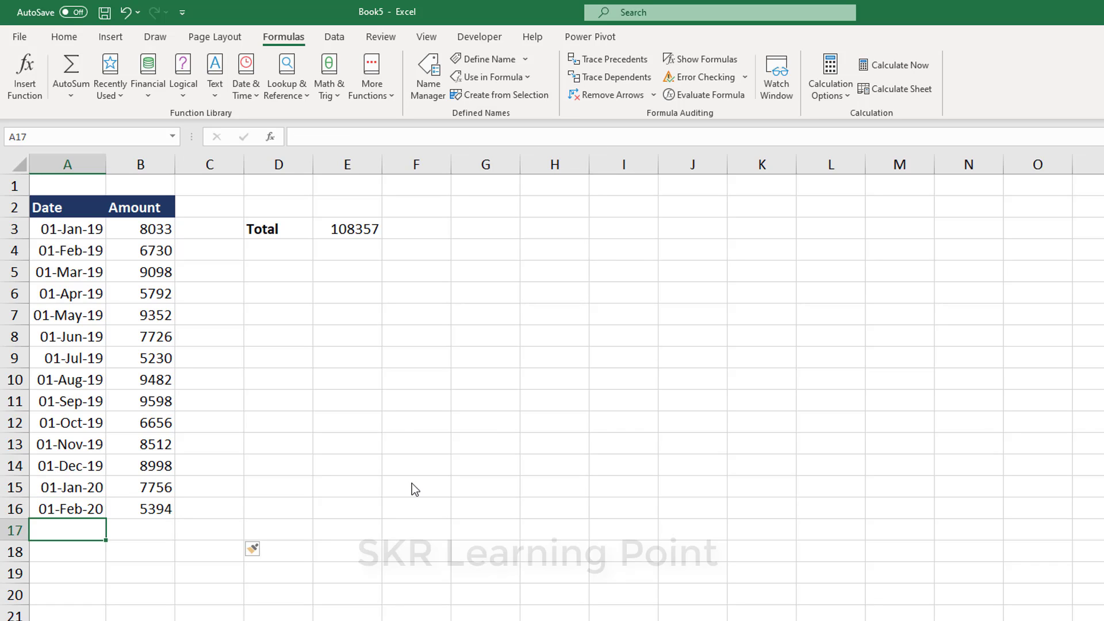
key(ctrl+semicolon)
key(Tab)
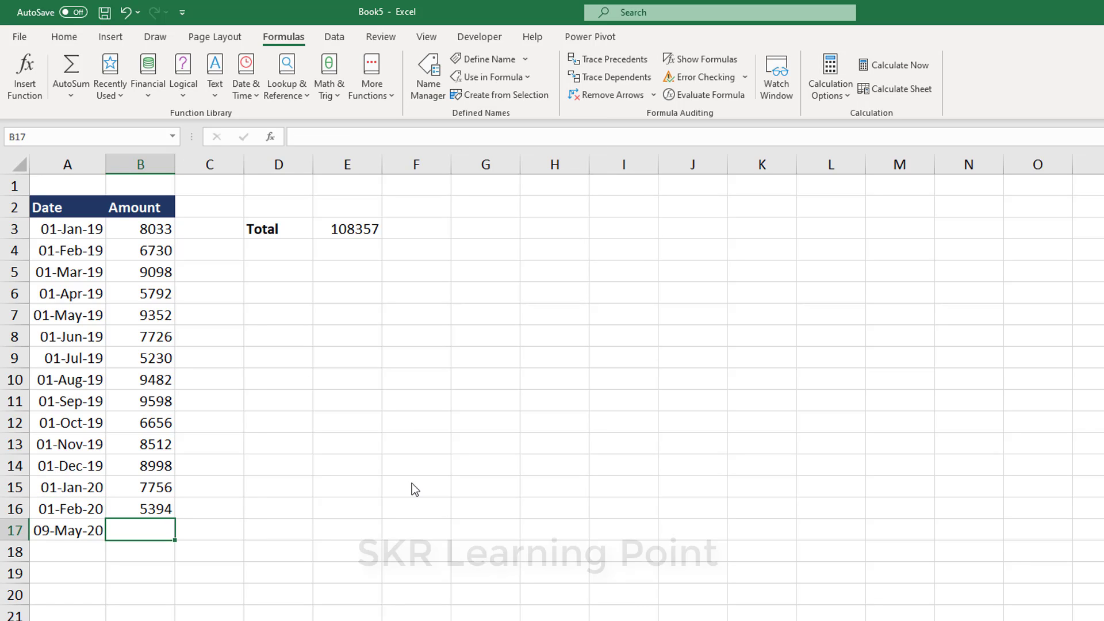
text(5)
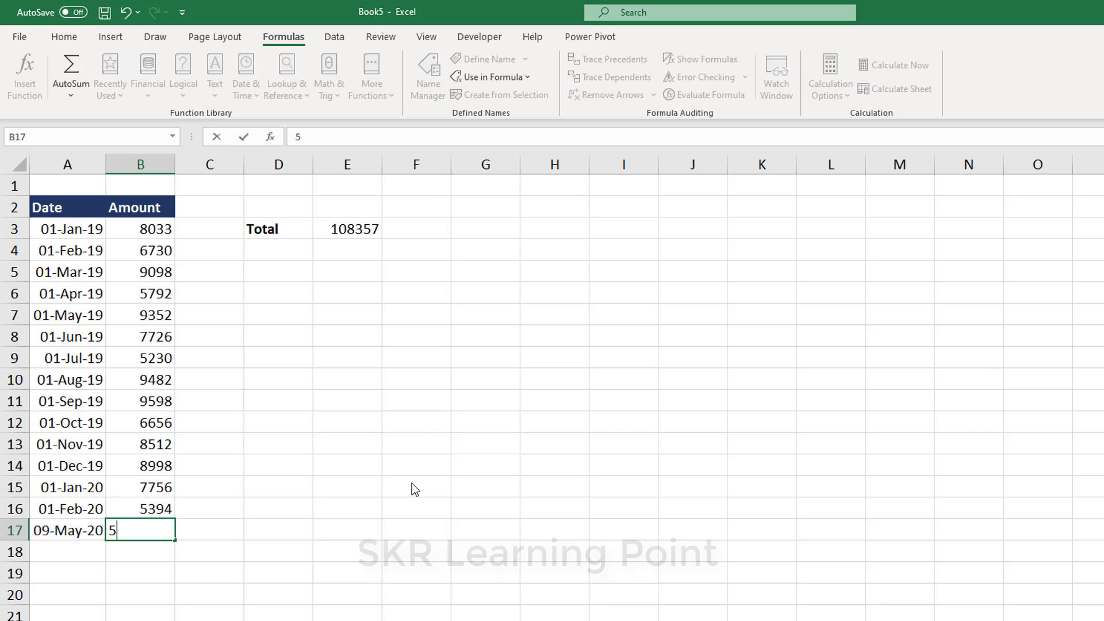
text(555)
key(Return)
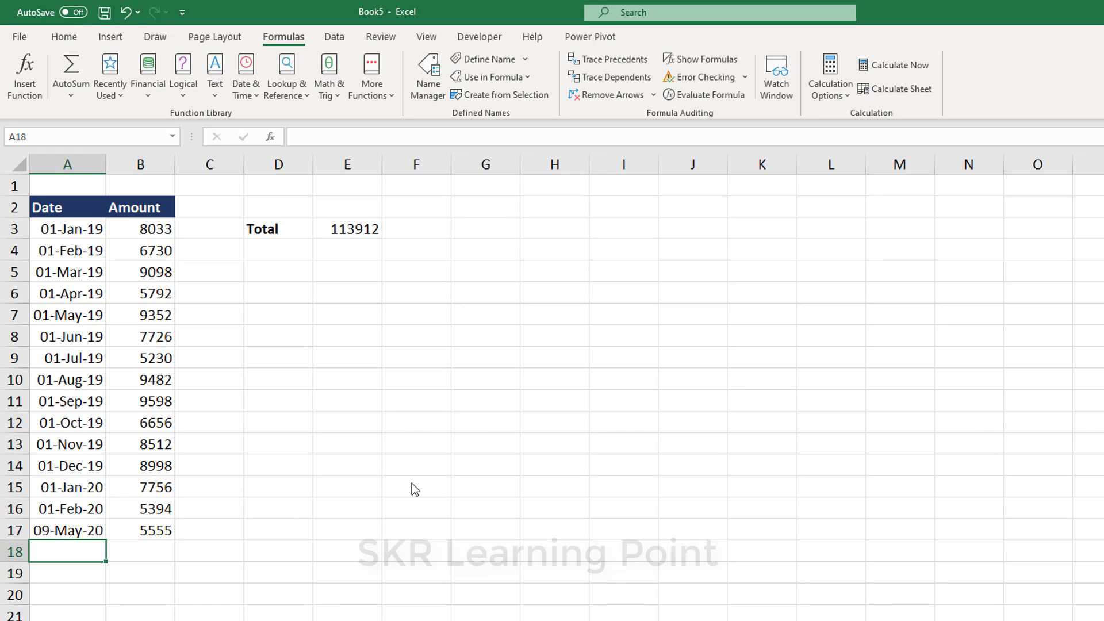
key(Right)
key(Right)
key(Right)
key(Right)
key(ctrl+Up)
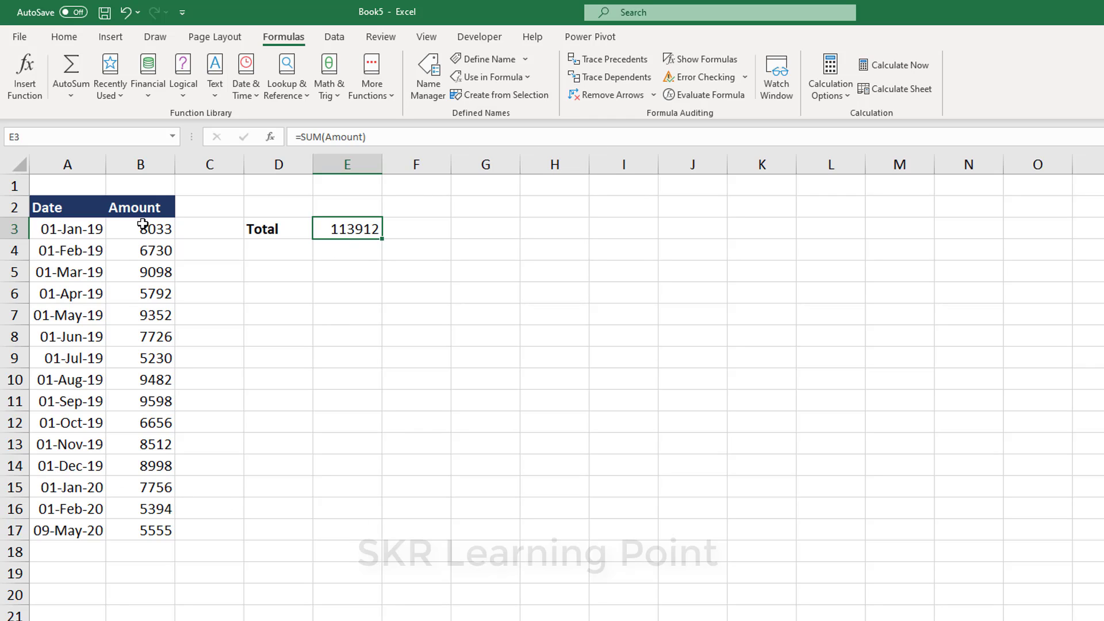
drag(142, 224, 141, 552)
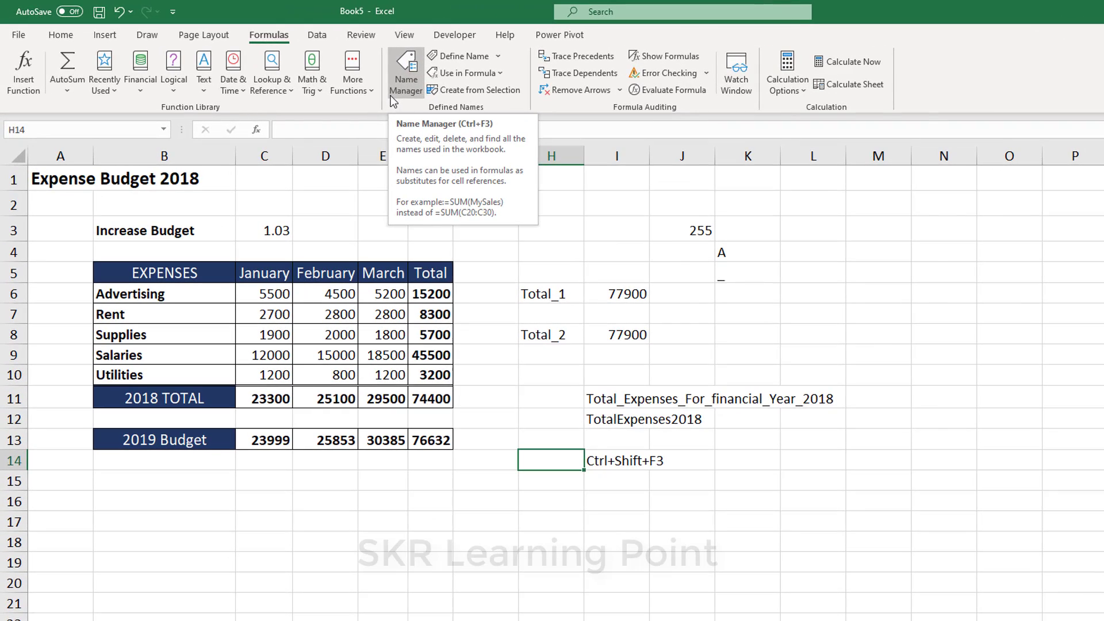
From Name Manager, start a new name Total_2 referring to H8 on Budget 1st Quarter
click(322, 78)
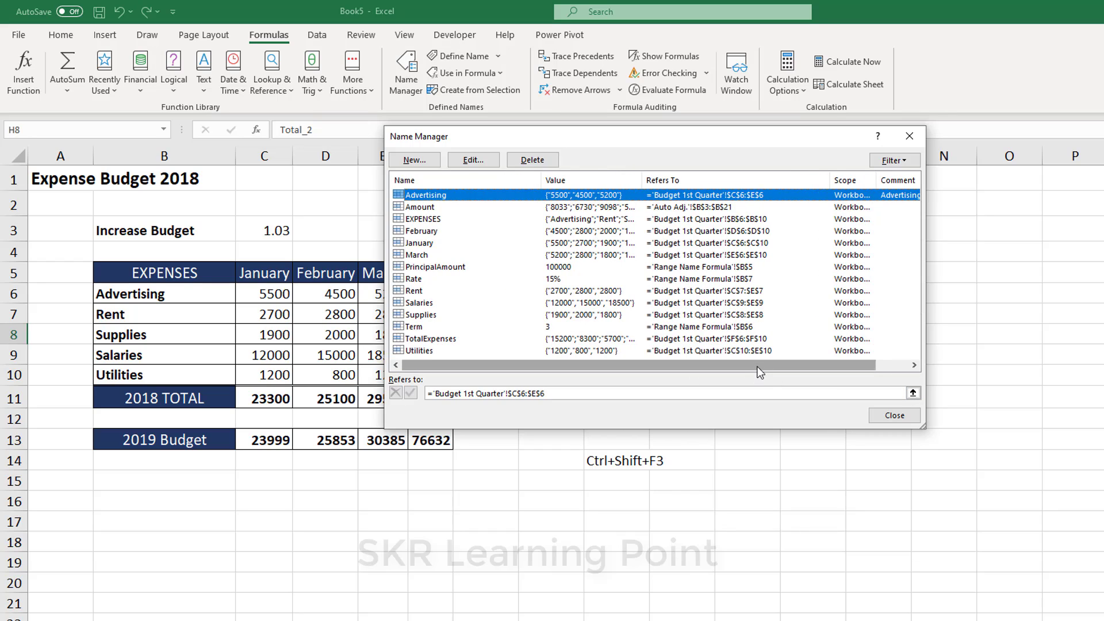
drag(727, 367, 762, 366)
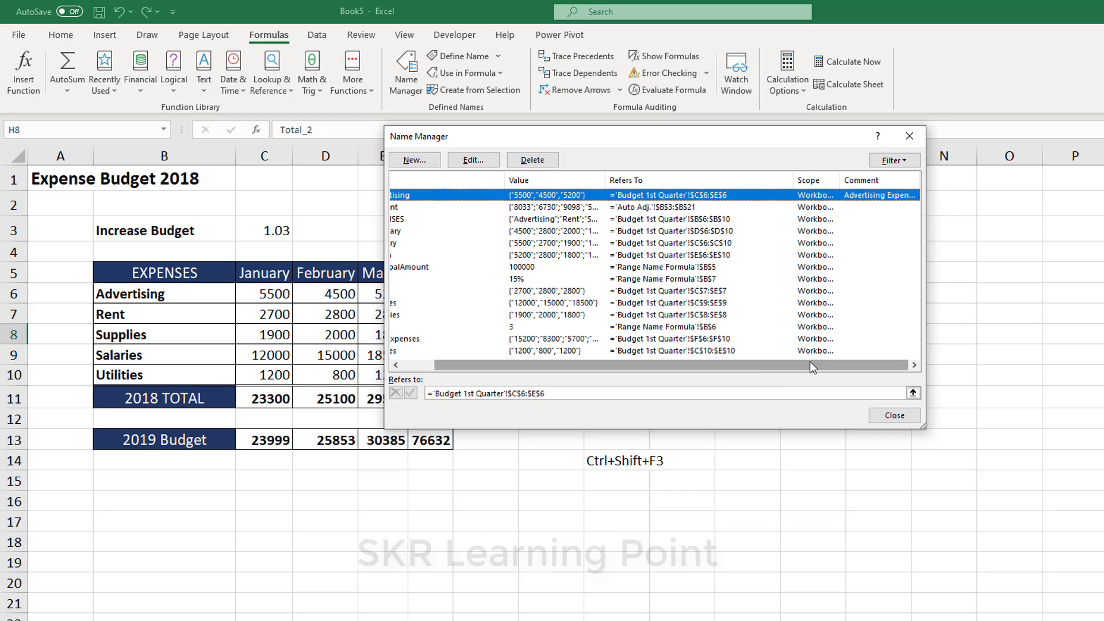
drag(810, 366, 668, 367)
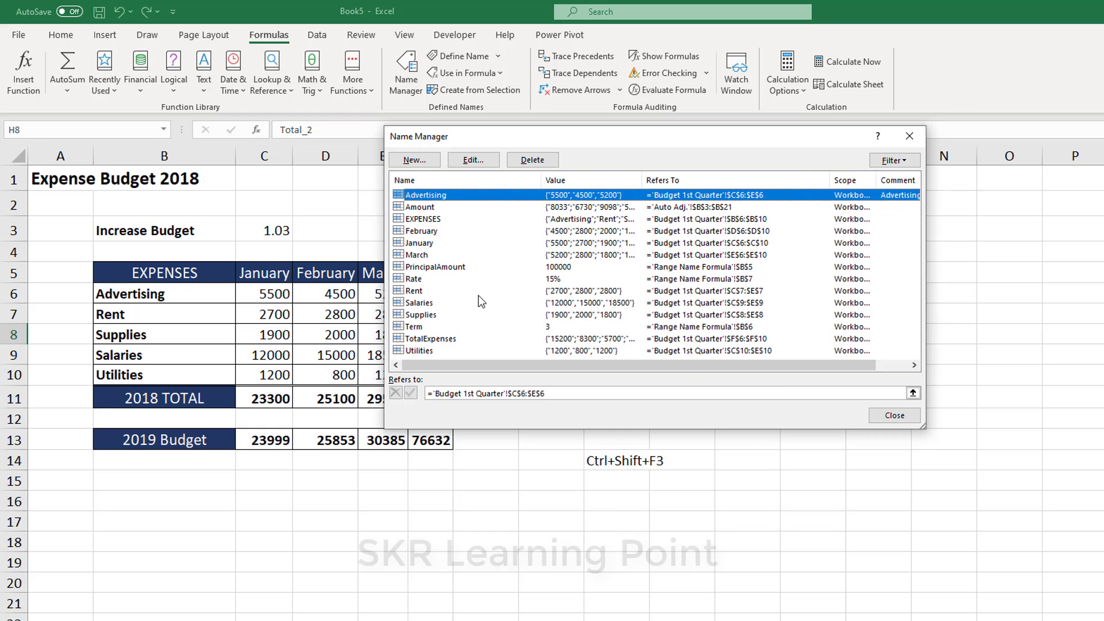
click(414, 160)
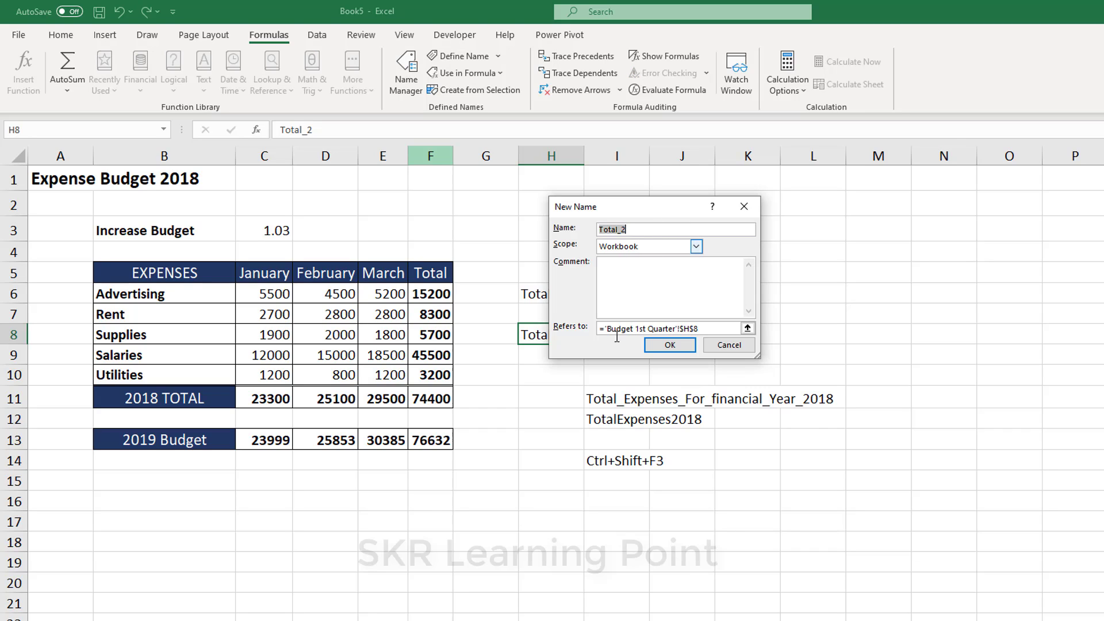
Cancel the Total_2 name, then view February's D6:D10 definition and close it unchanged
click(729, 346)
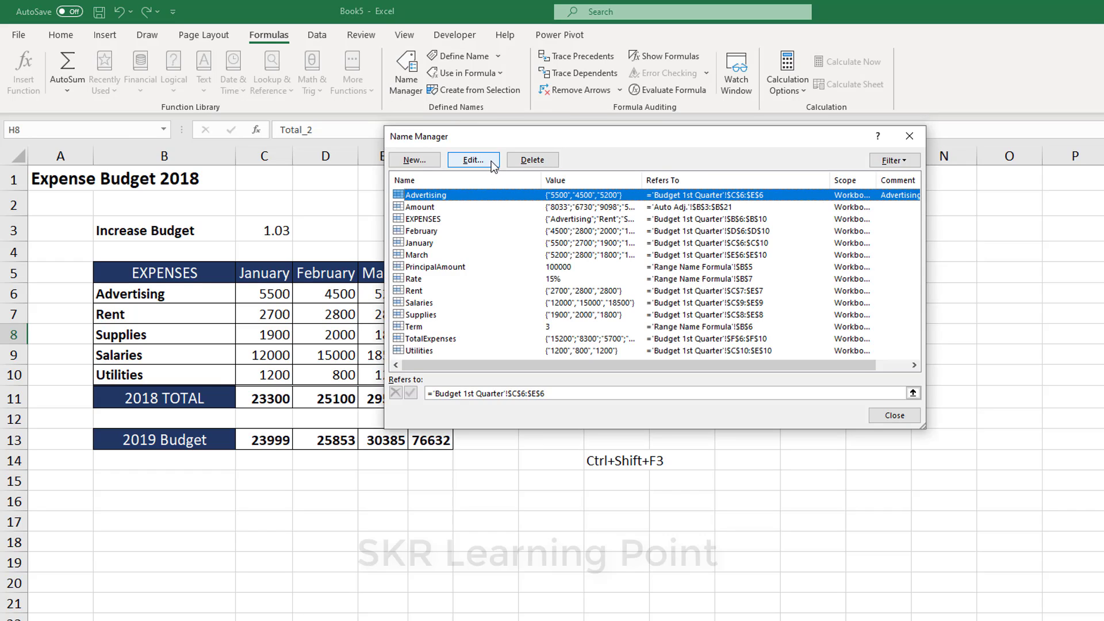
click(431, 231)
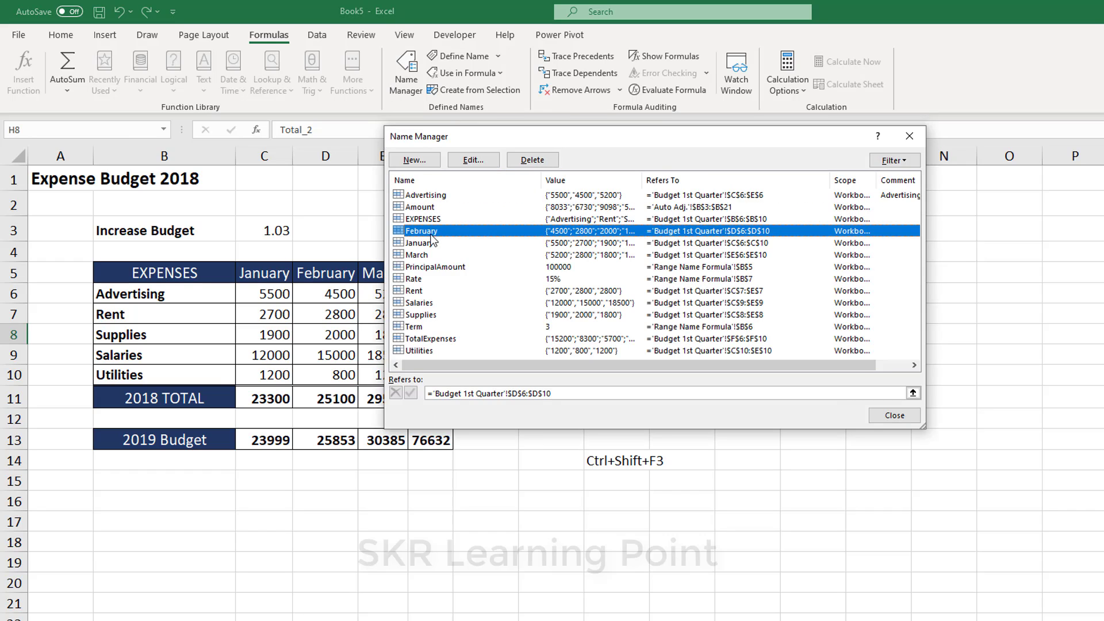
click(465, 161)
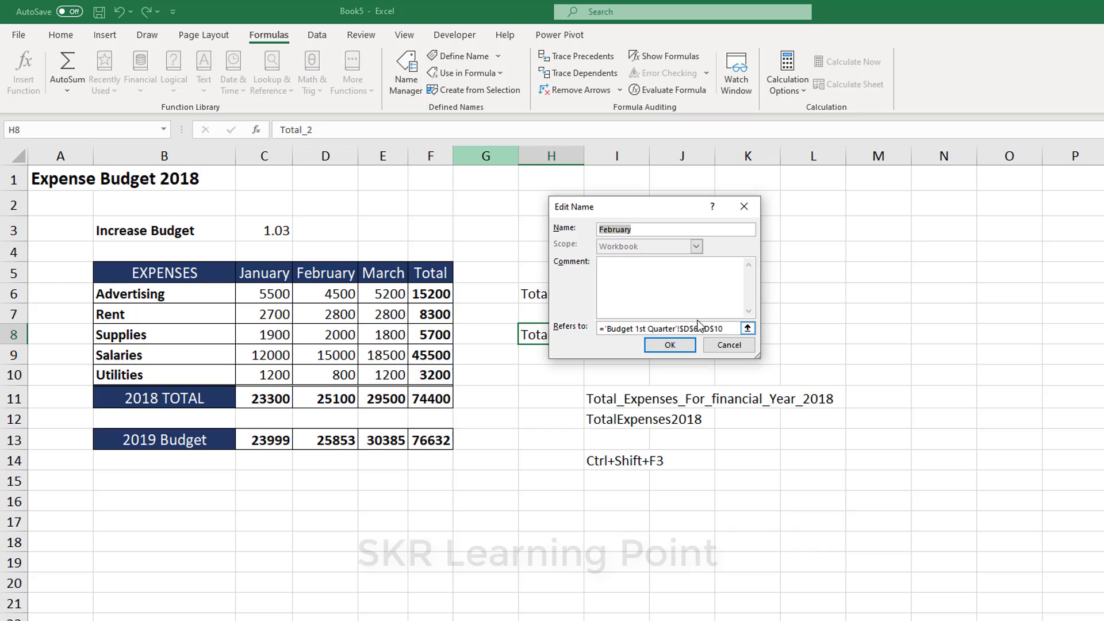
click(730, 328)
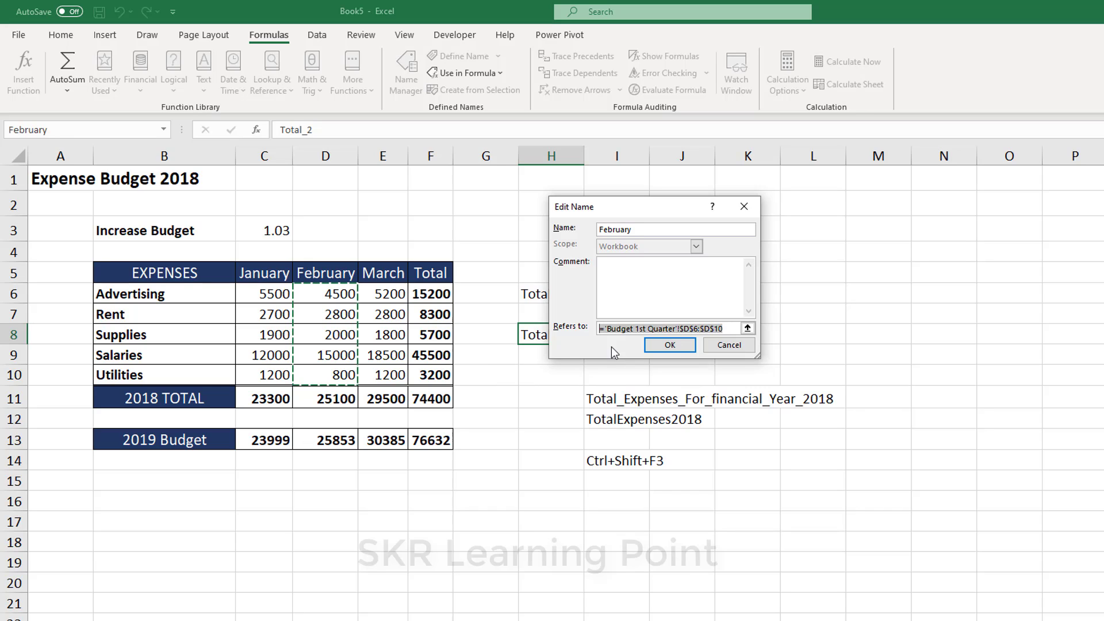
click(684, 345)
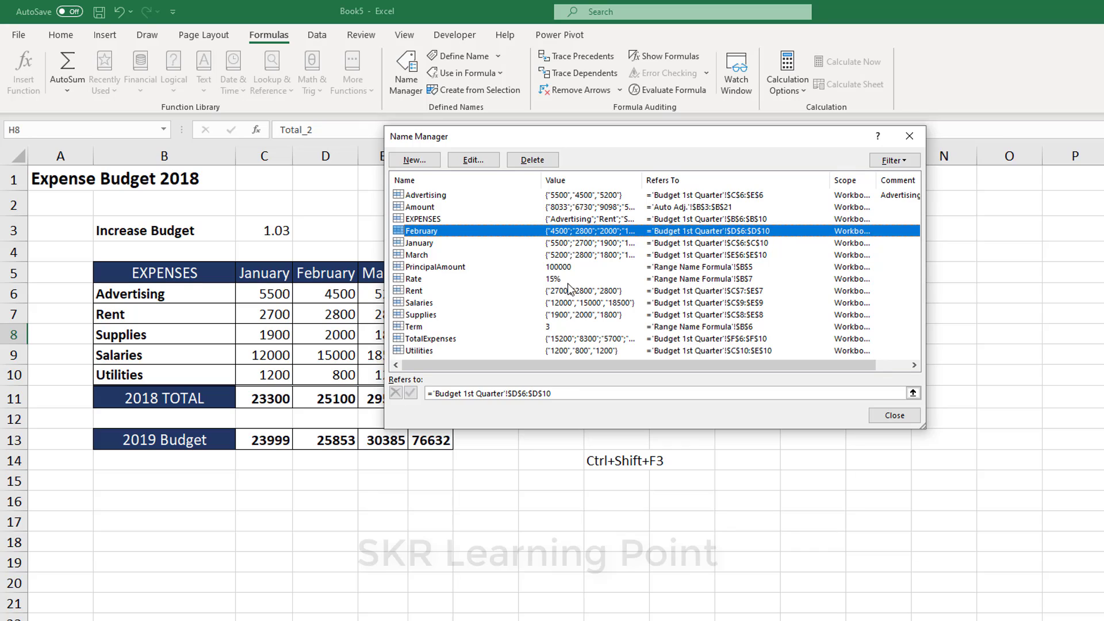
Check the references of Term, February, PrincipalAmount and Supplies, and look at the Filter options
click(550, 326)
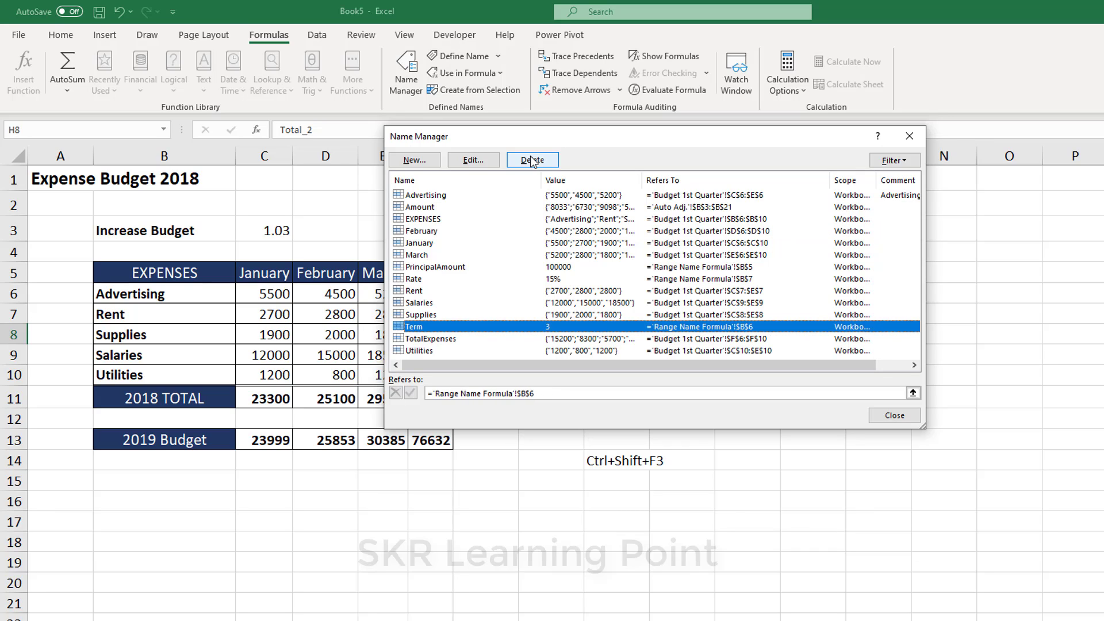
click(879, 233)
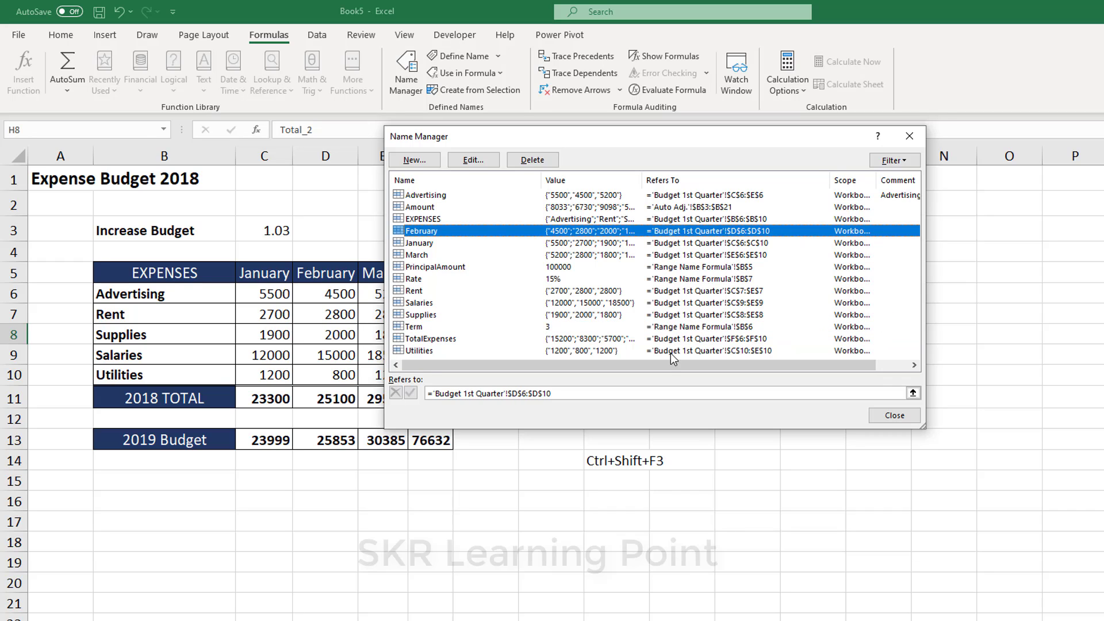
click(792, 268)
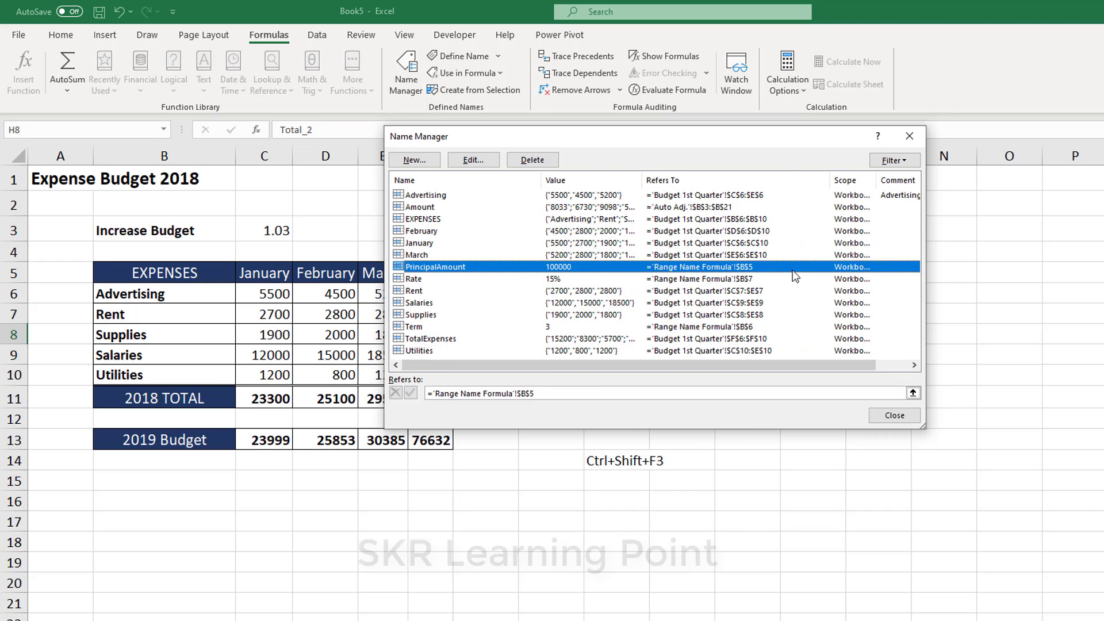
click(735, 314)
click(895, 161)
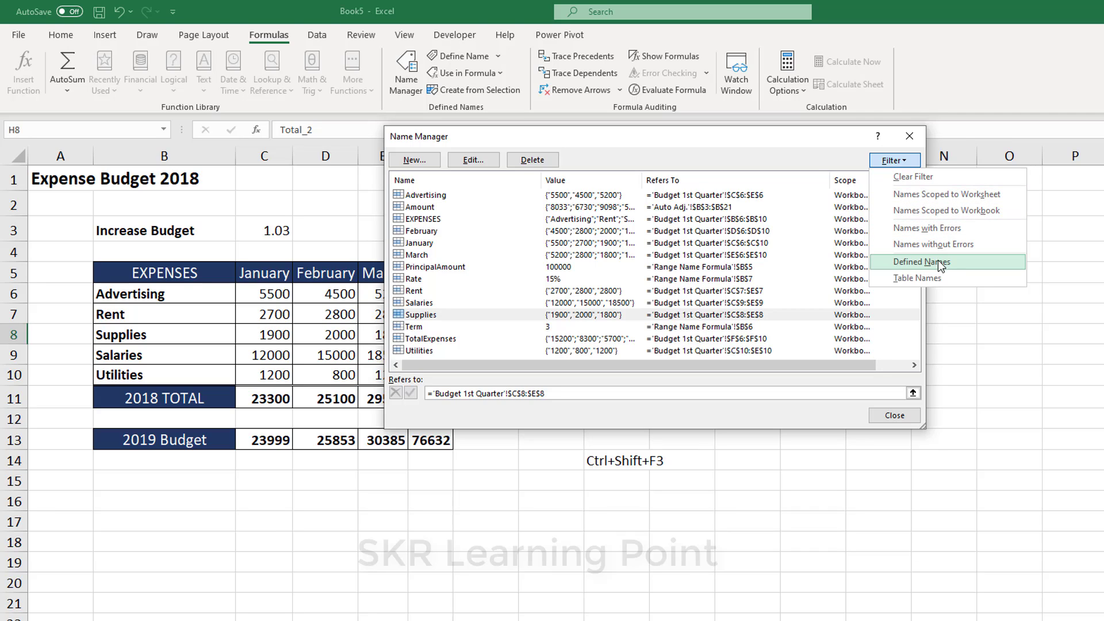
click(735, 349)
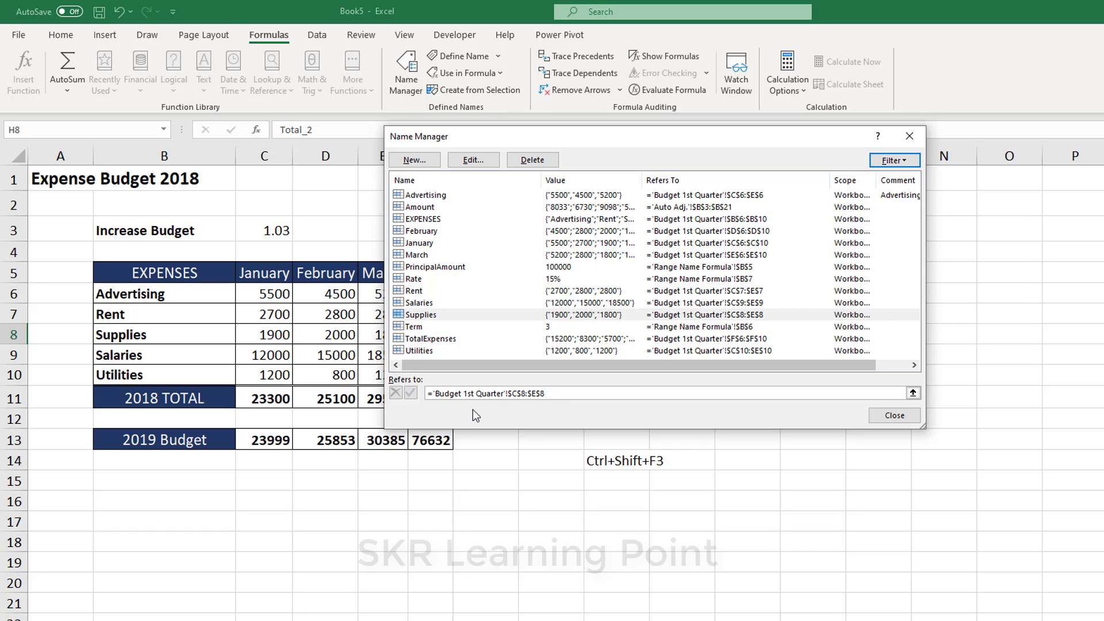
Show Supplies C8:E8, Salaries, March, EXPENSES and February D6:D10 ranges on the sheet
click(712, 394)
click(663, 302)
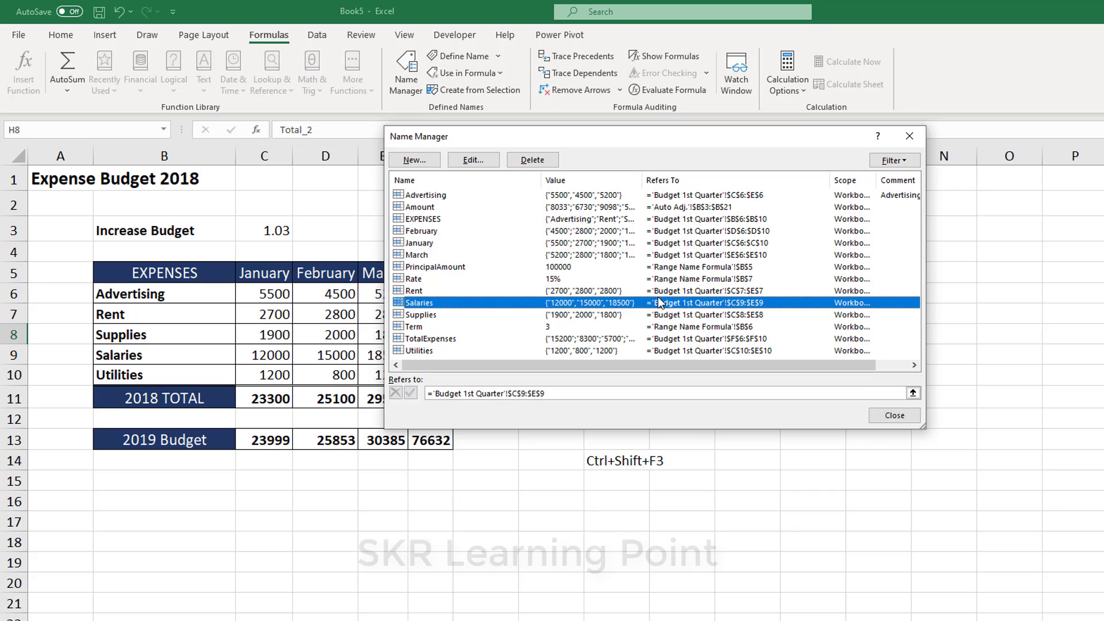
click(630, 255)
click(622, 219)
click(617, 232)
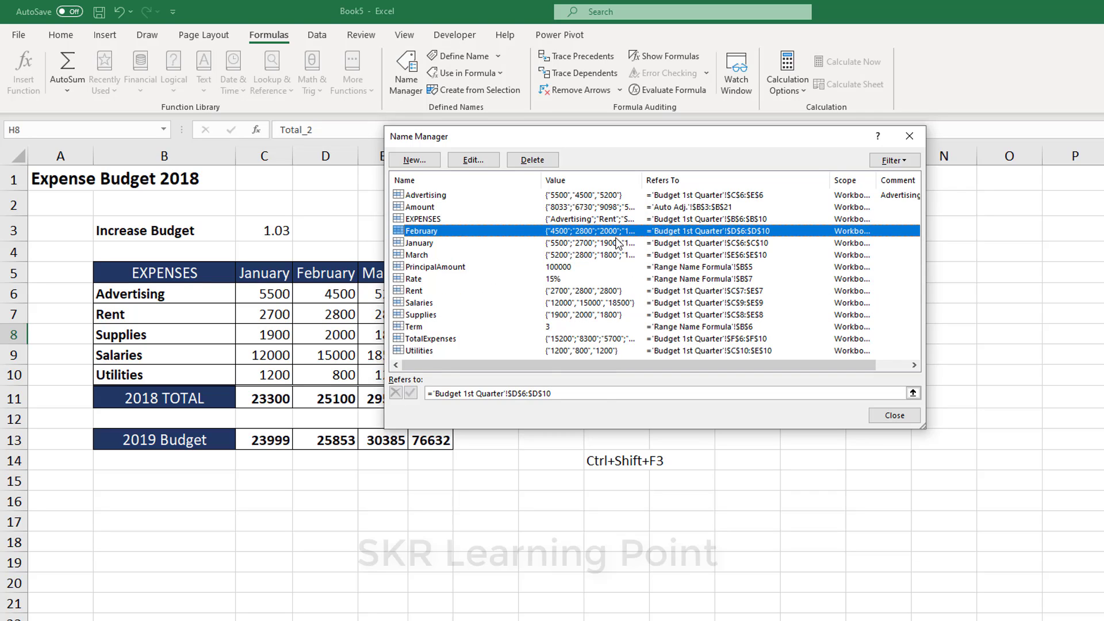
click(599, 393)
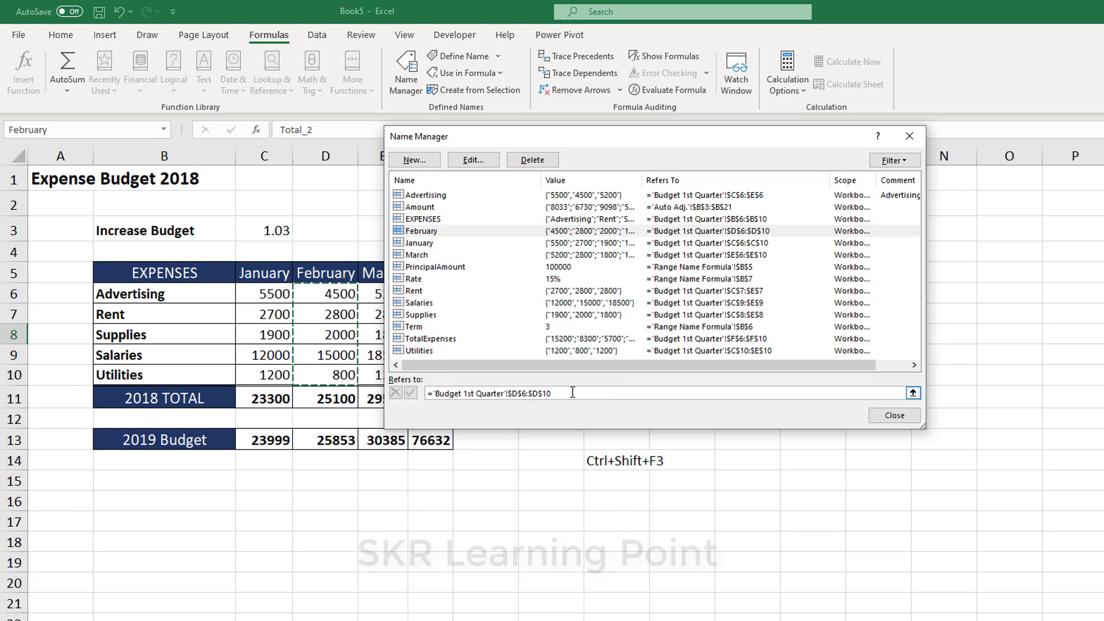
drag(569, 394, 428, 394)
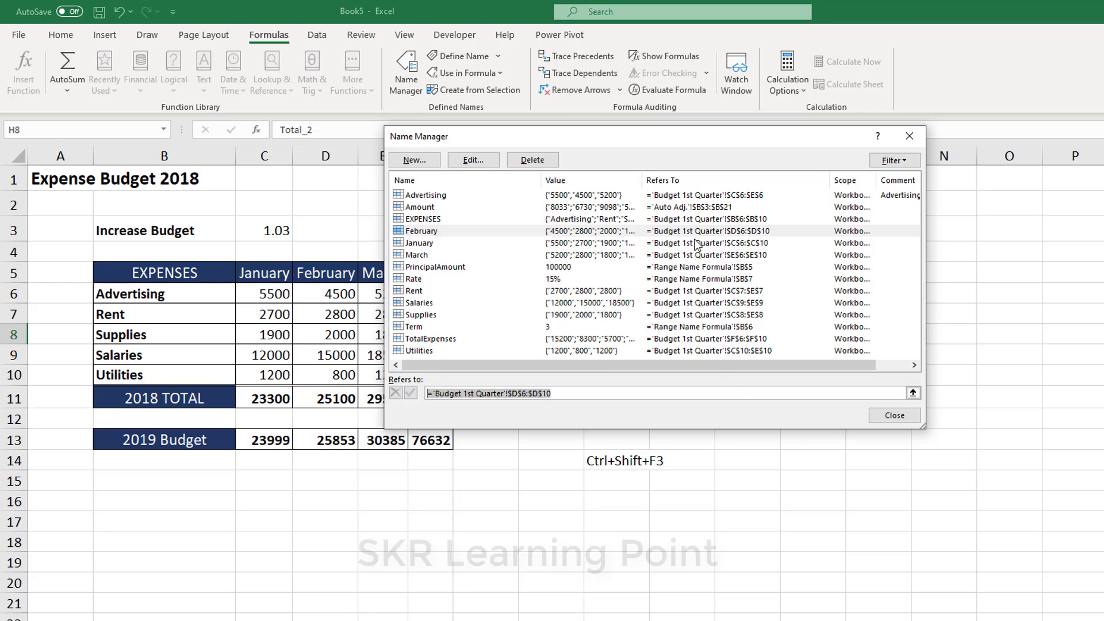
Close Name Manager and use Go To (Ctrl+G) to reach PrincipalAmount, cell B5 holding 100000
click(903, 424)
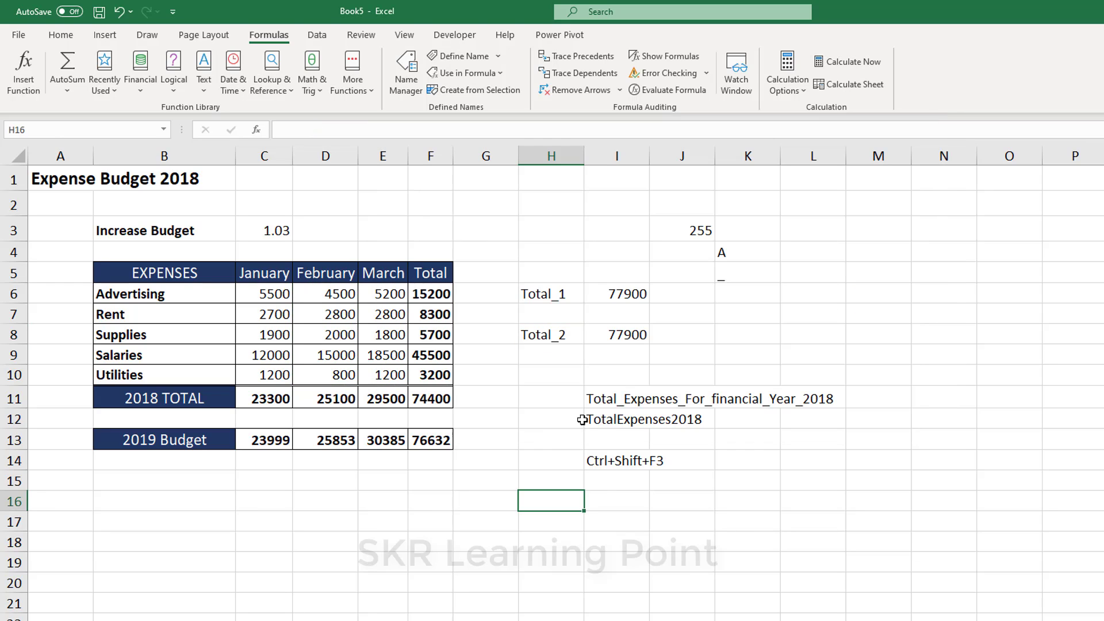
click(666, 355)
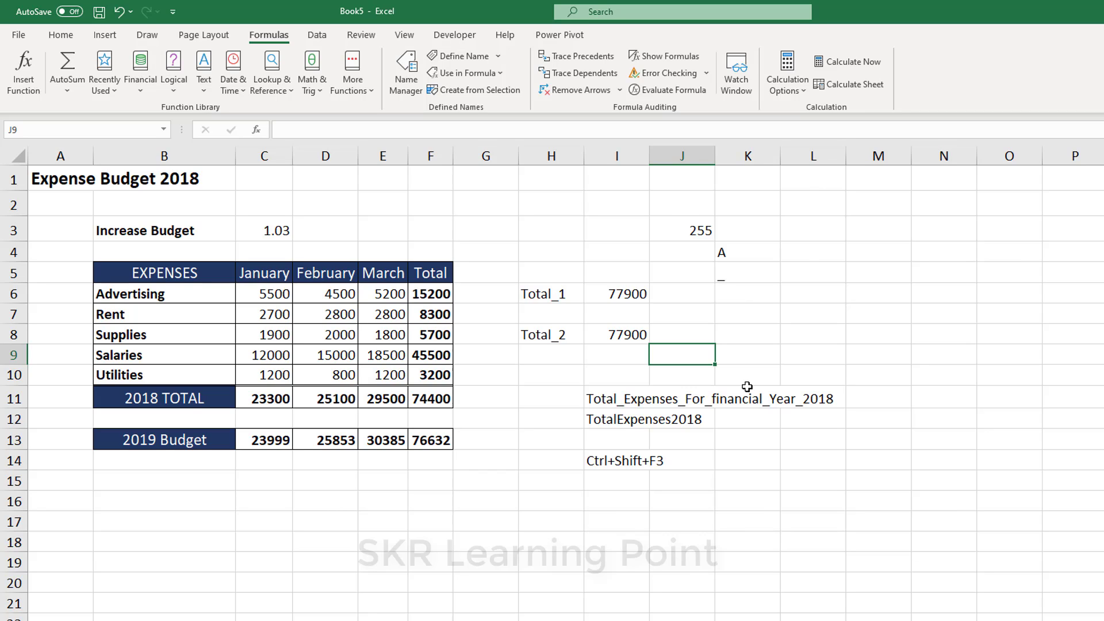
key(ctrl+g)
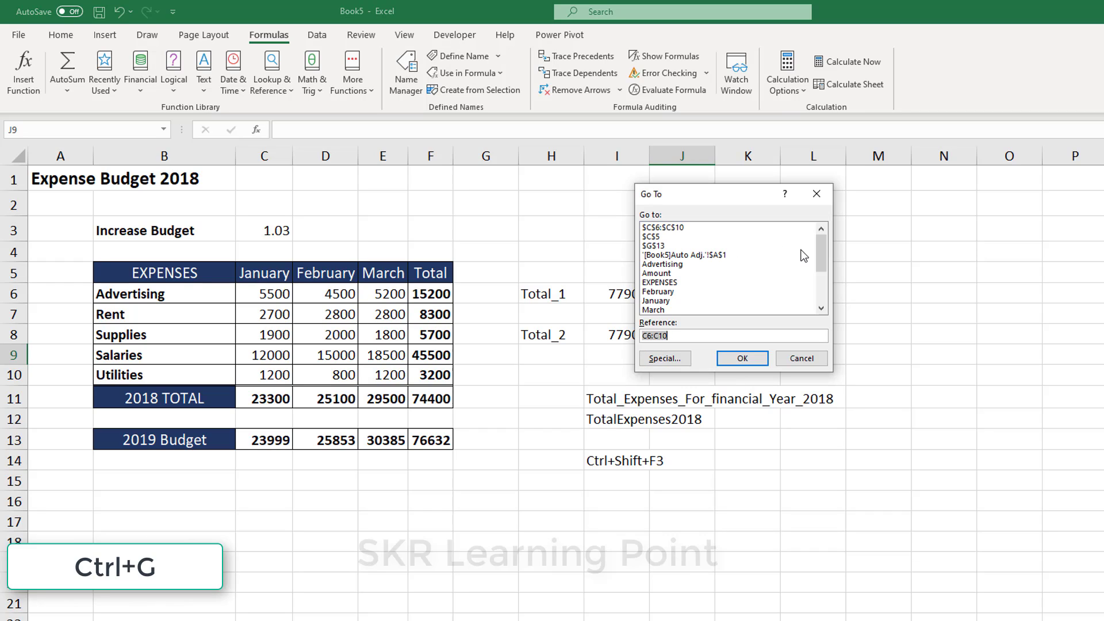
drag(824, 258, 829, 273)
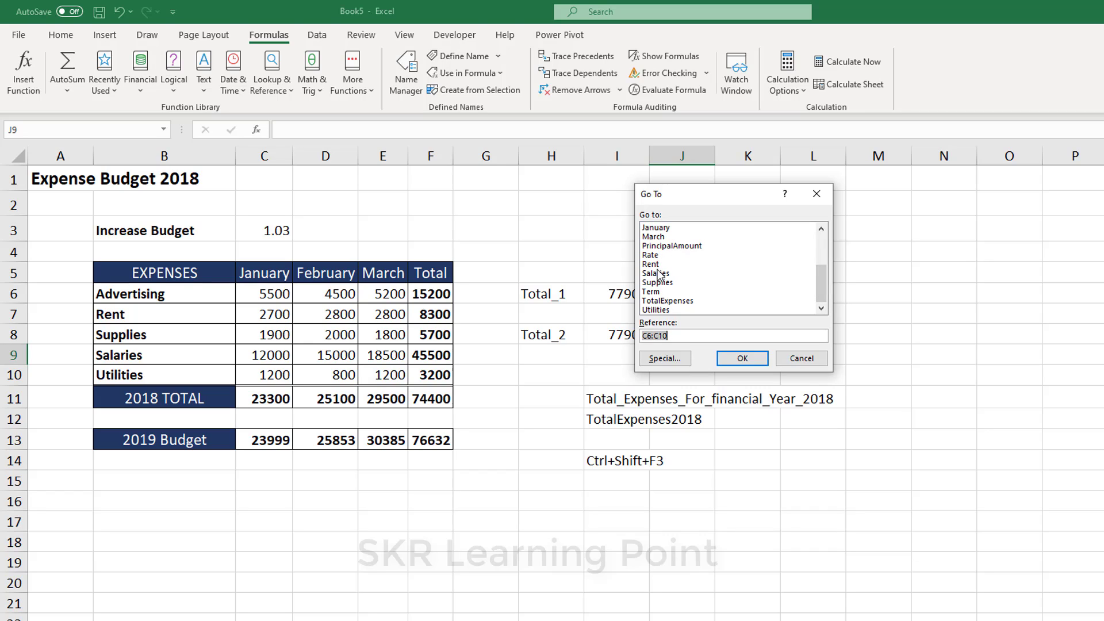
click(688, 246)
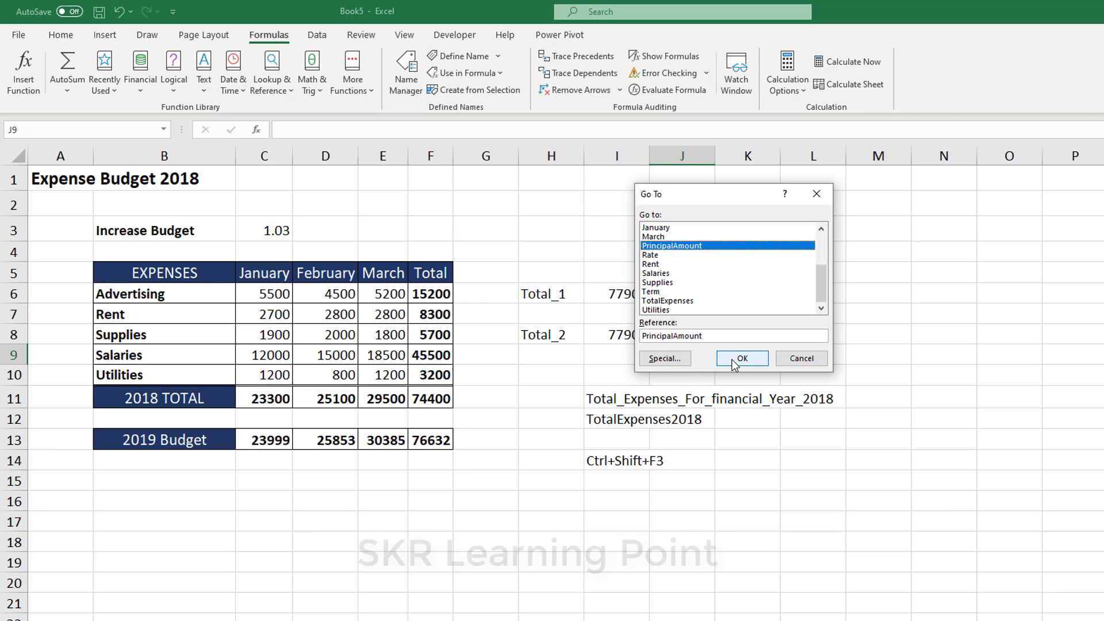
click(742, 358)
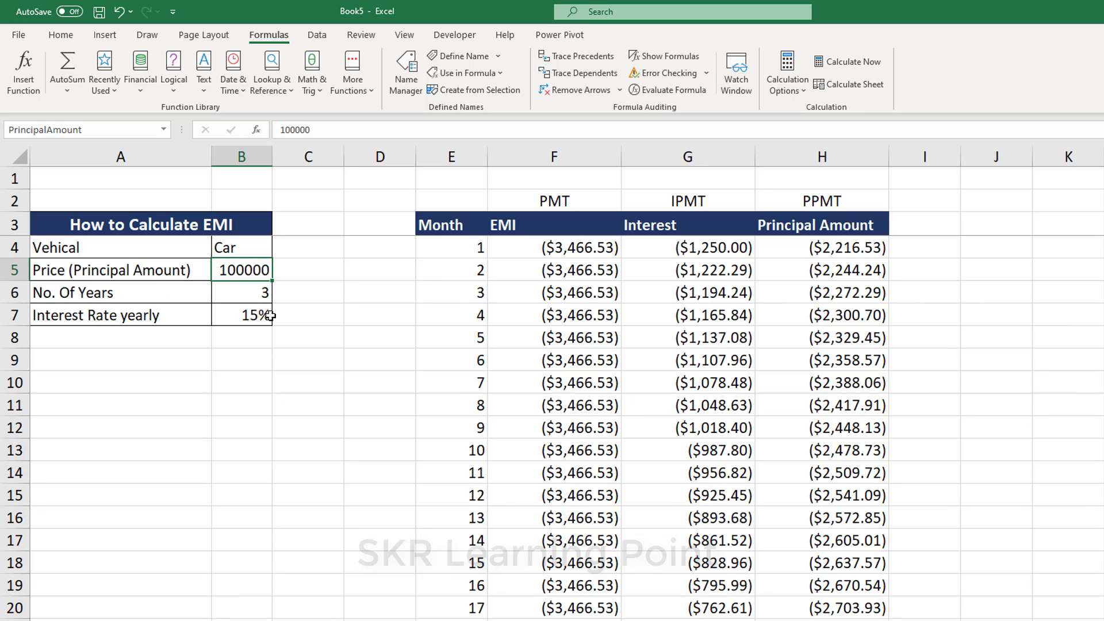
click(385, 395)
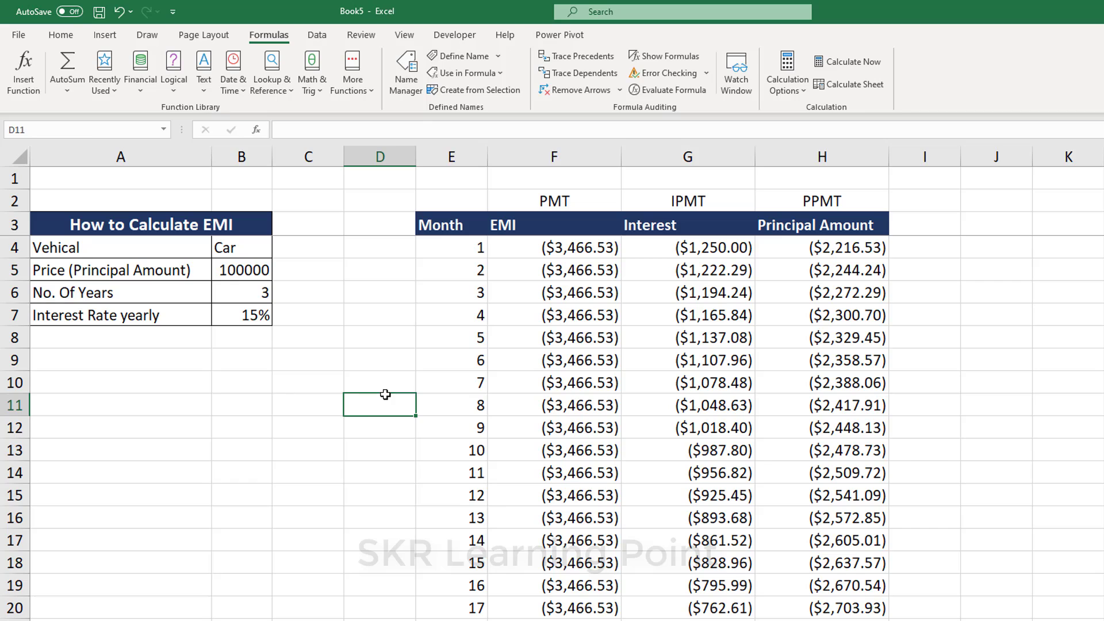
Use Go To (F5) to jump to the Rent range C7:E7 on Expense Budget 2018
key(F5)
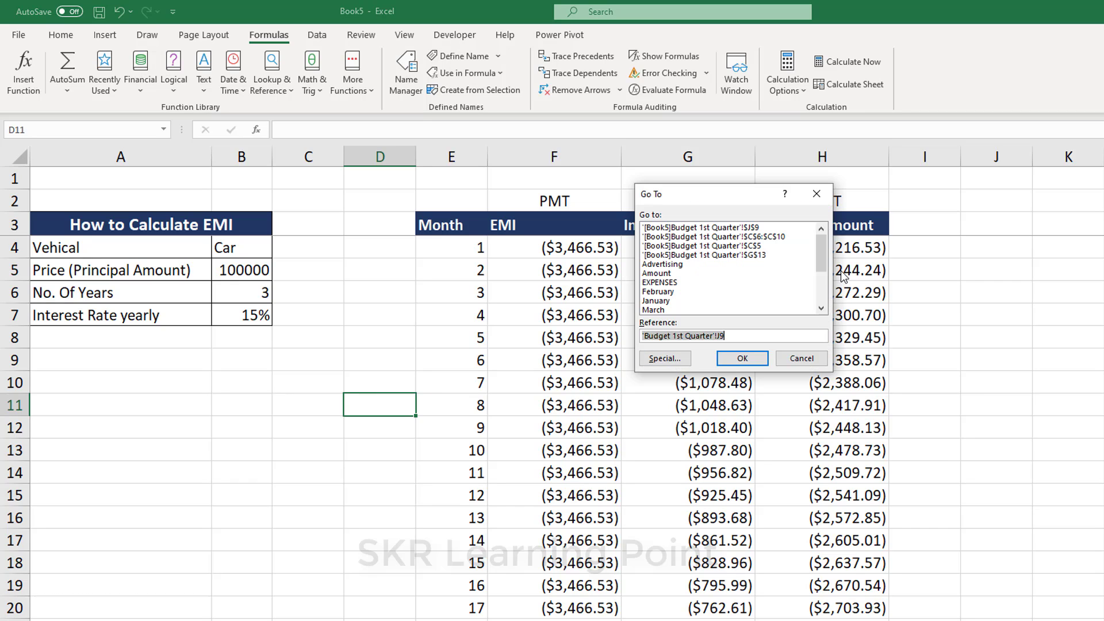
drag(824, 242, 824, 252)
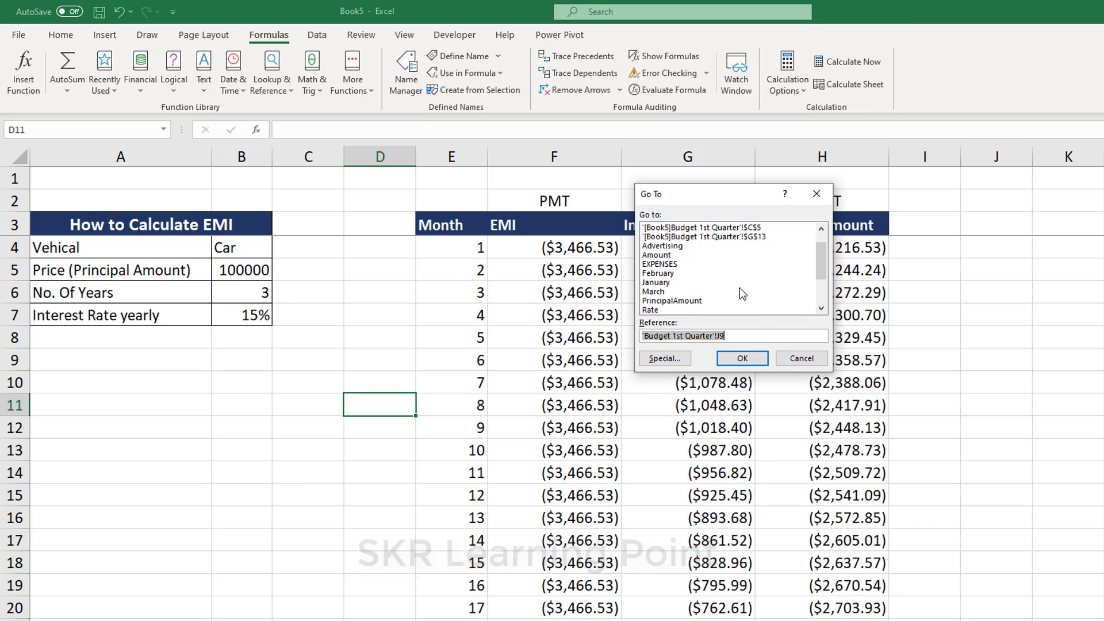
double_click(822, 309)
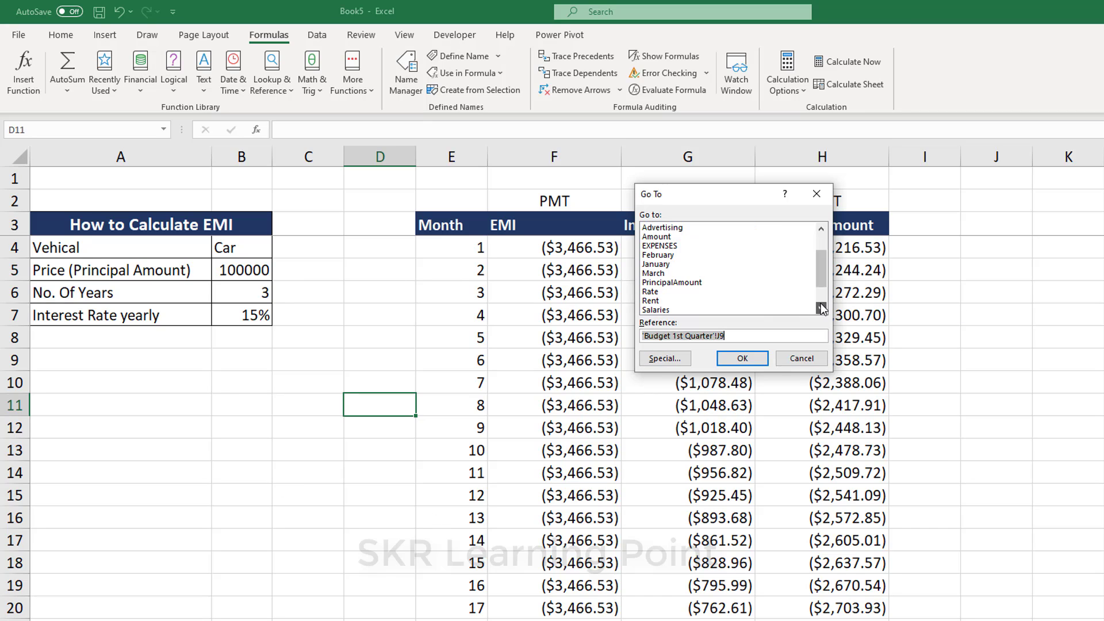
double_click(821, 308)
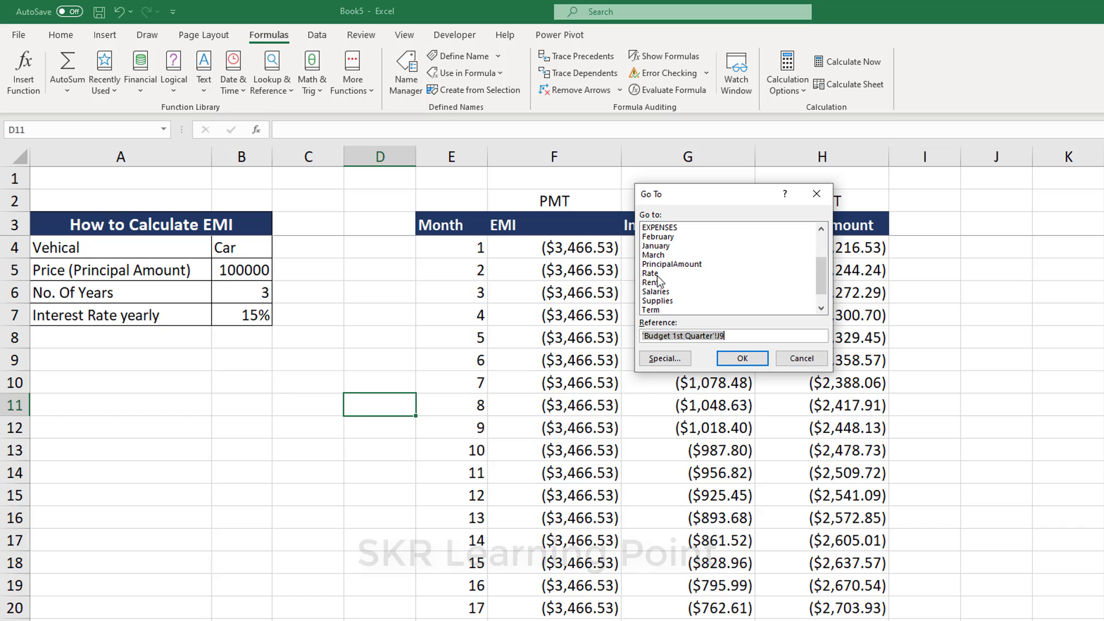
click(656, 283)
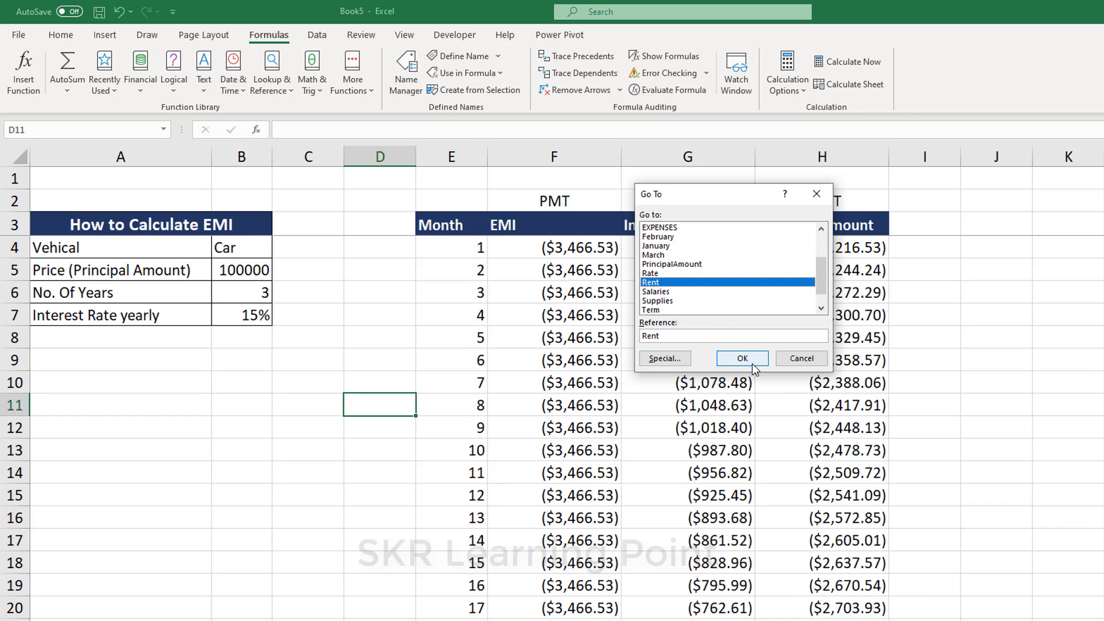
click(753, 364)
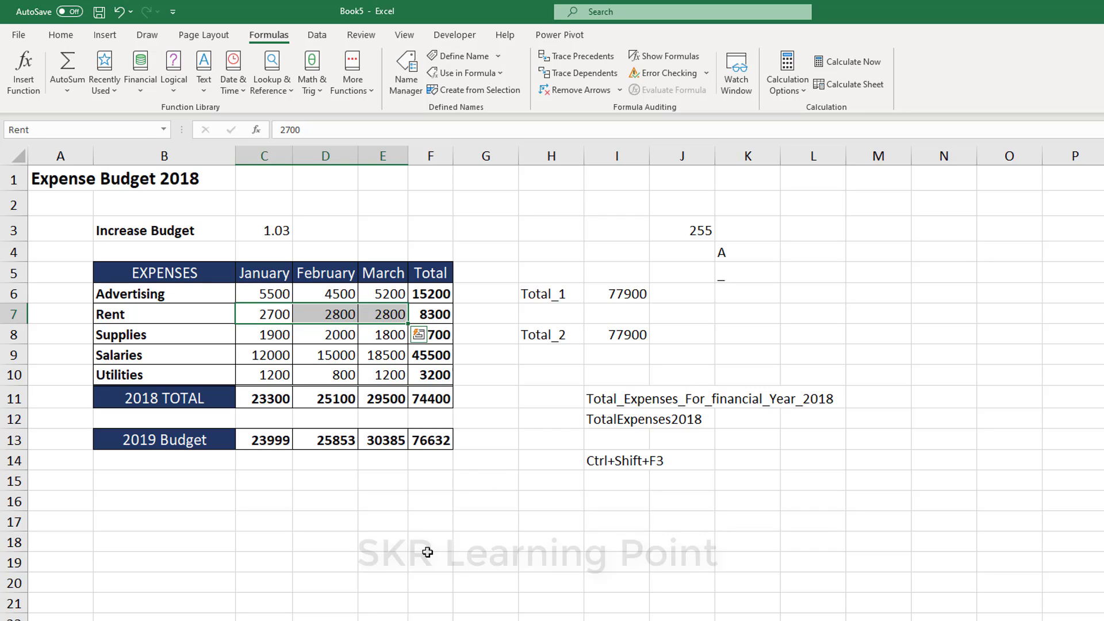
click(522, 475)
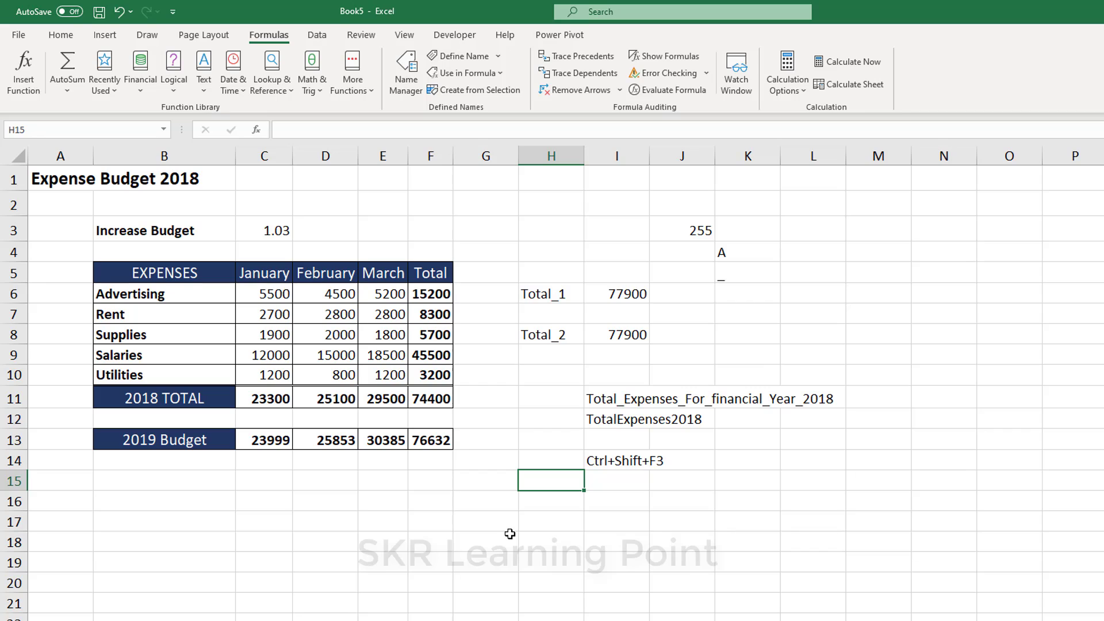